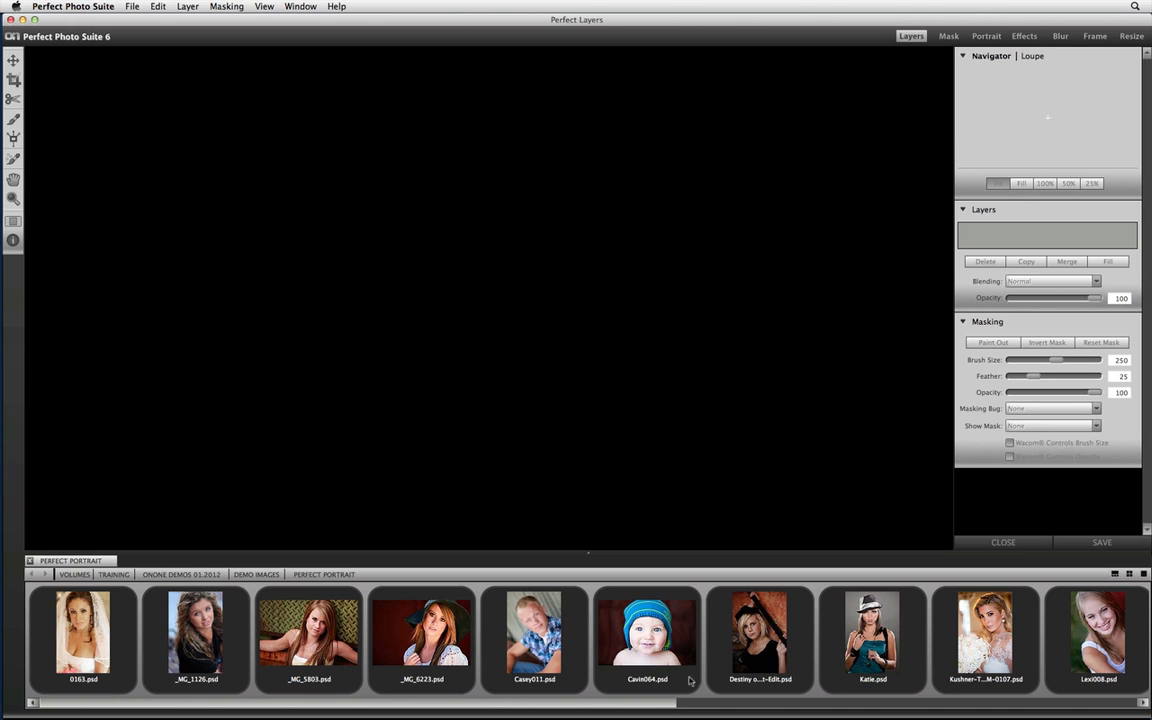
Open untitled-01-2.jpg from the image browser, collapse the browser and bring the photo into the Portrait module.
left_click_drag(658, 704, 1139, 693)
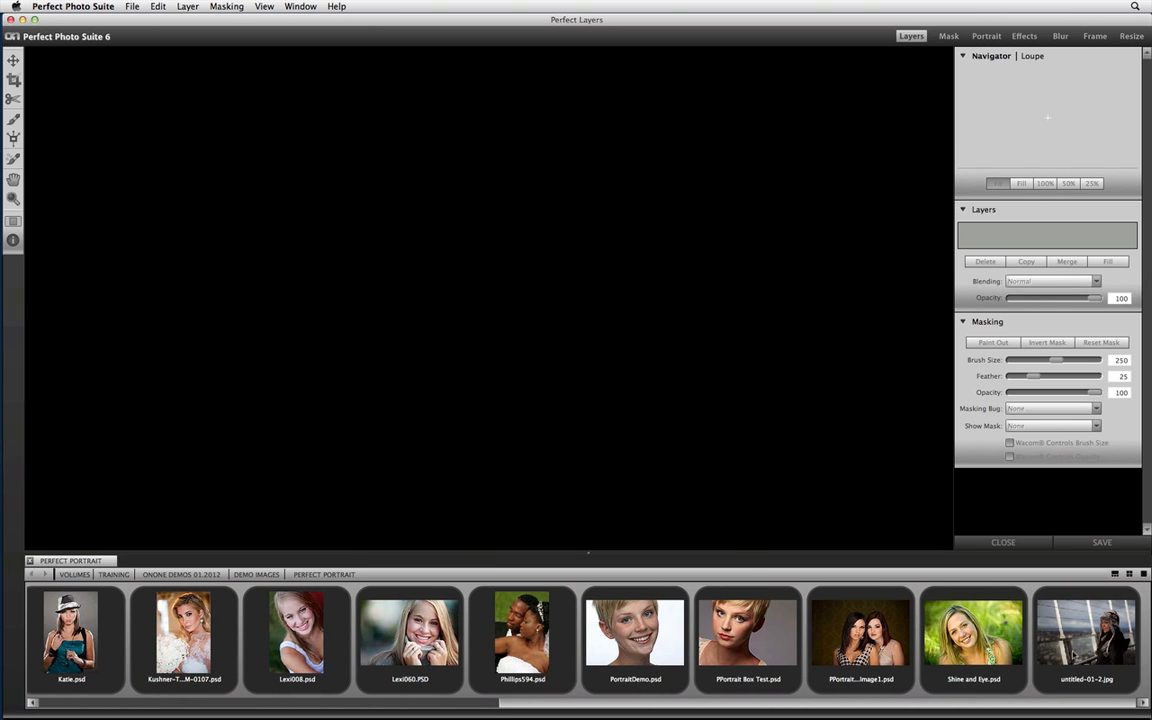
left_click(1064, 646)
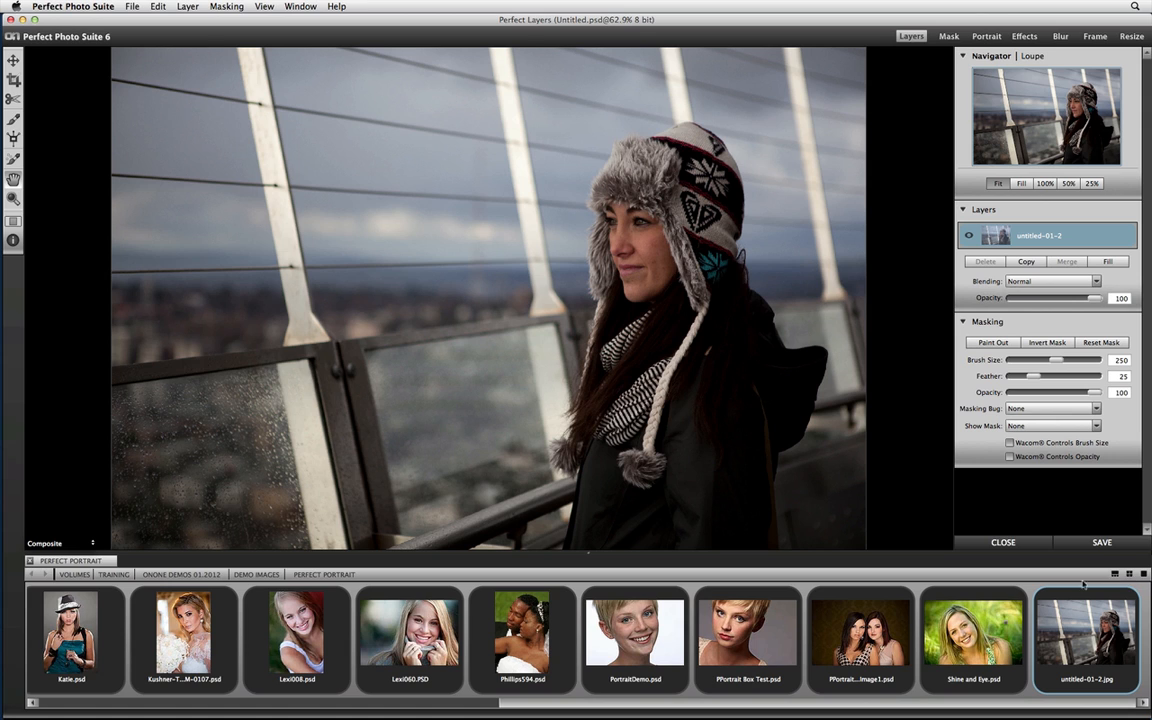
left_click(1143, 575)
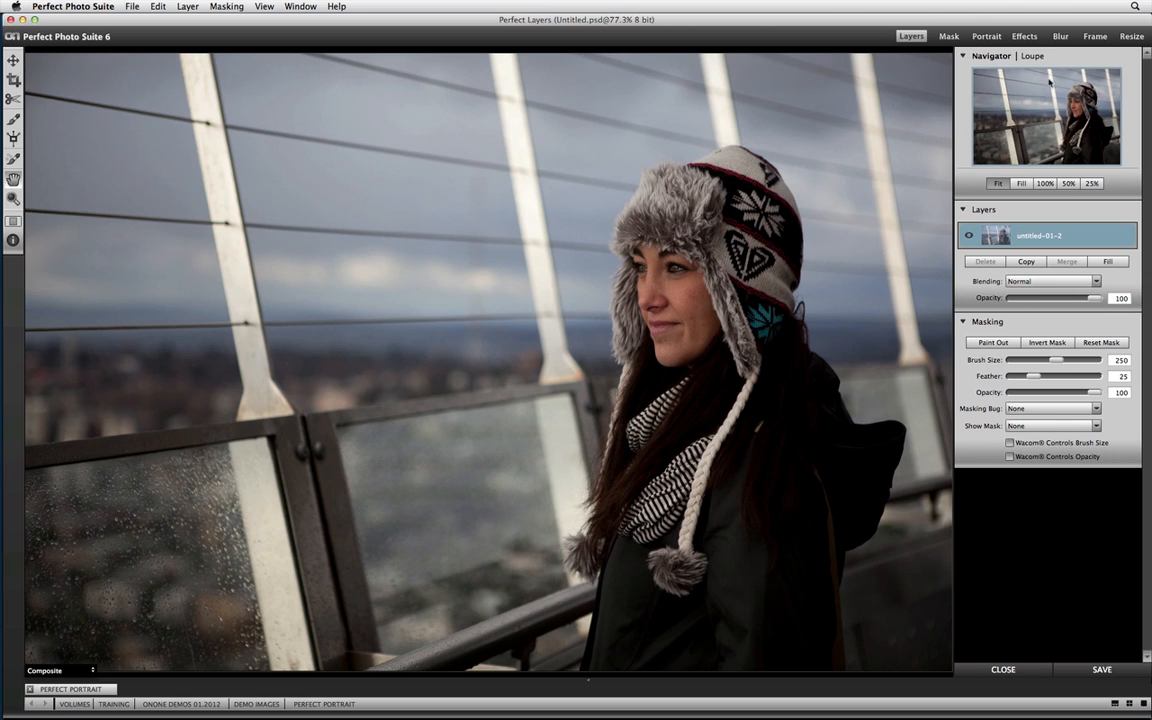
left_click(985, 37)
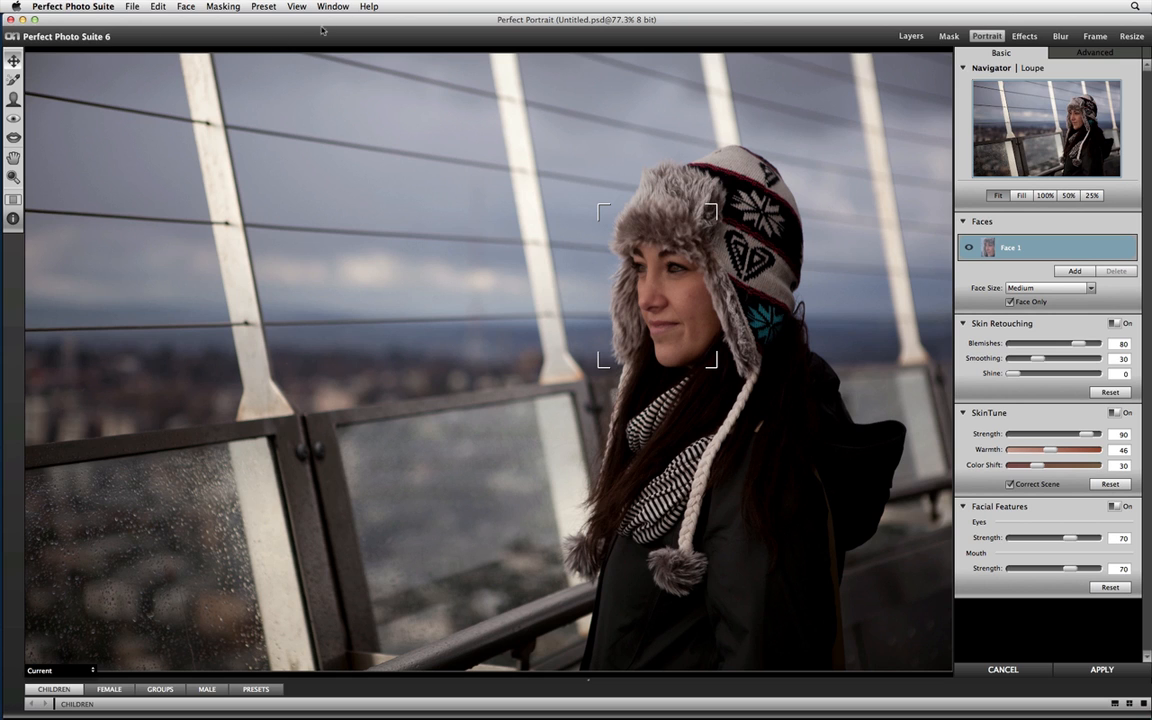
Show the advanced portrait controls and set the face's Blemishes and Smoothing to 0.
key("super+plus")
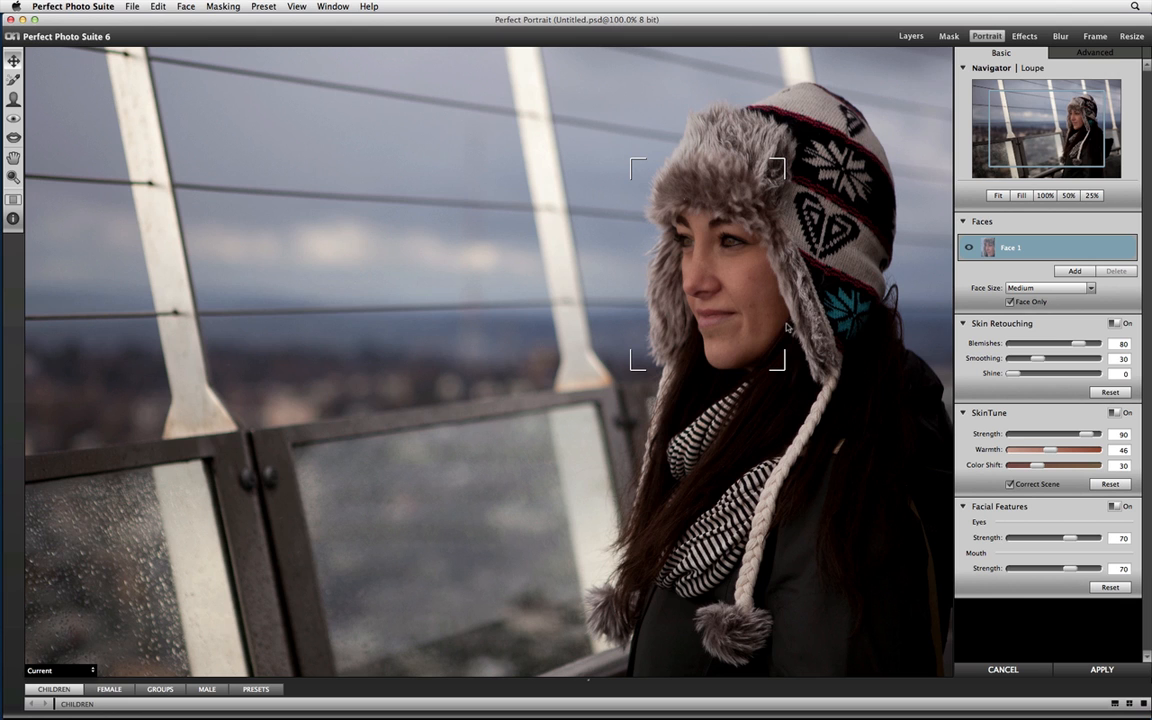
key("super+plus")
key("super+minus")
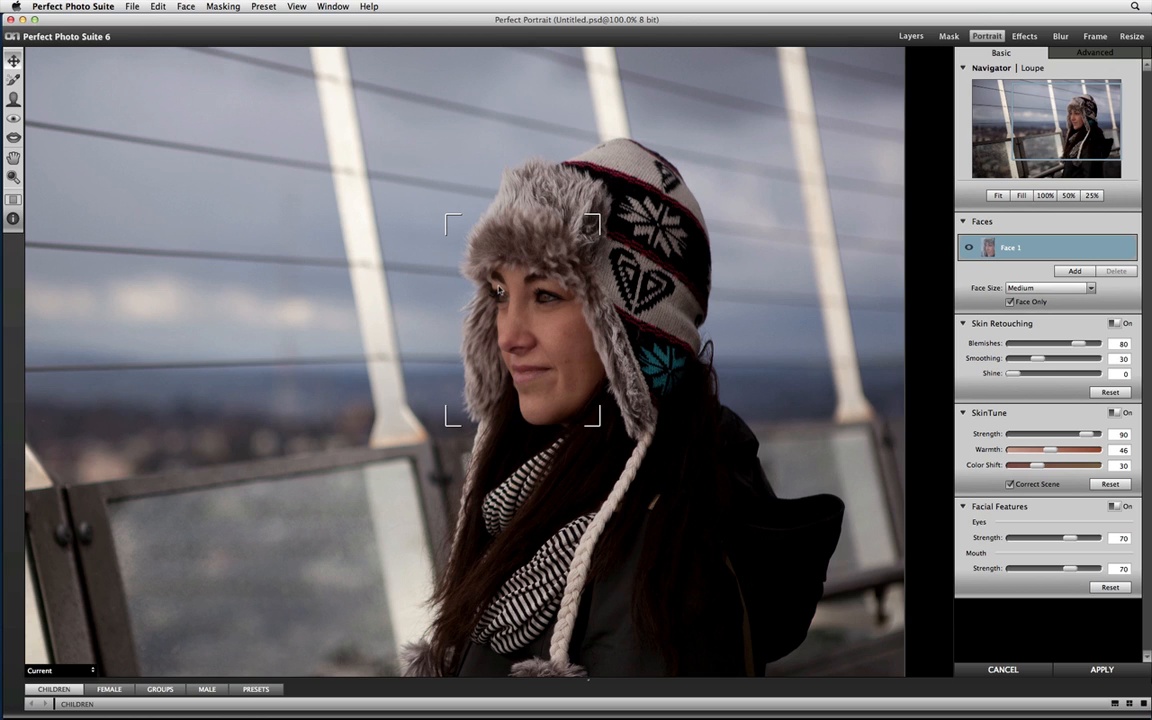
left_click(1094, 52)
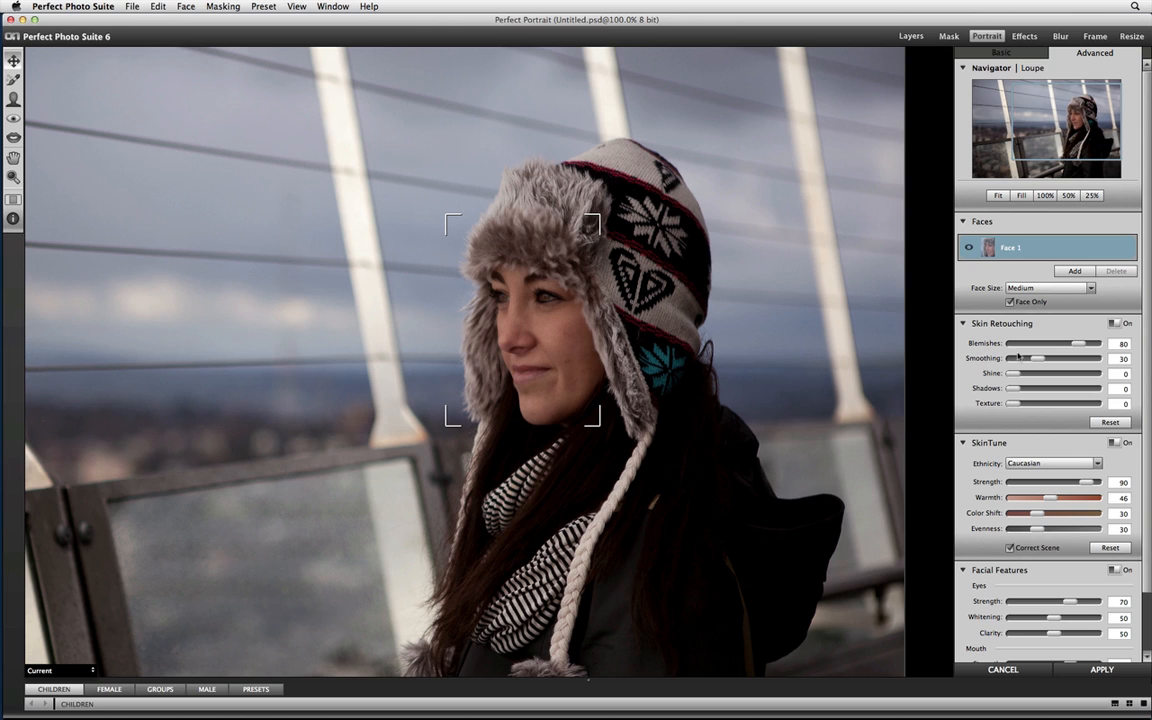
left_click_drag(1078, 344, 987, 366)
left_click_drag(1013, 358, 1081, 358)
left_click_drag(1082, 359, 985, 385)
Set the skin retouching Blemishes to 51 and Smoothing to 22 for the face.
left_click(13, 99)
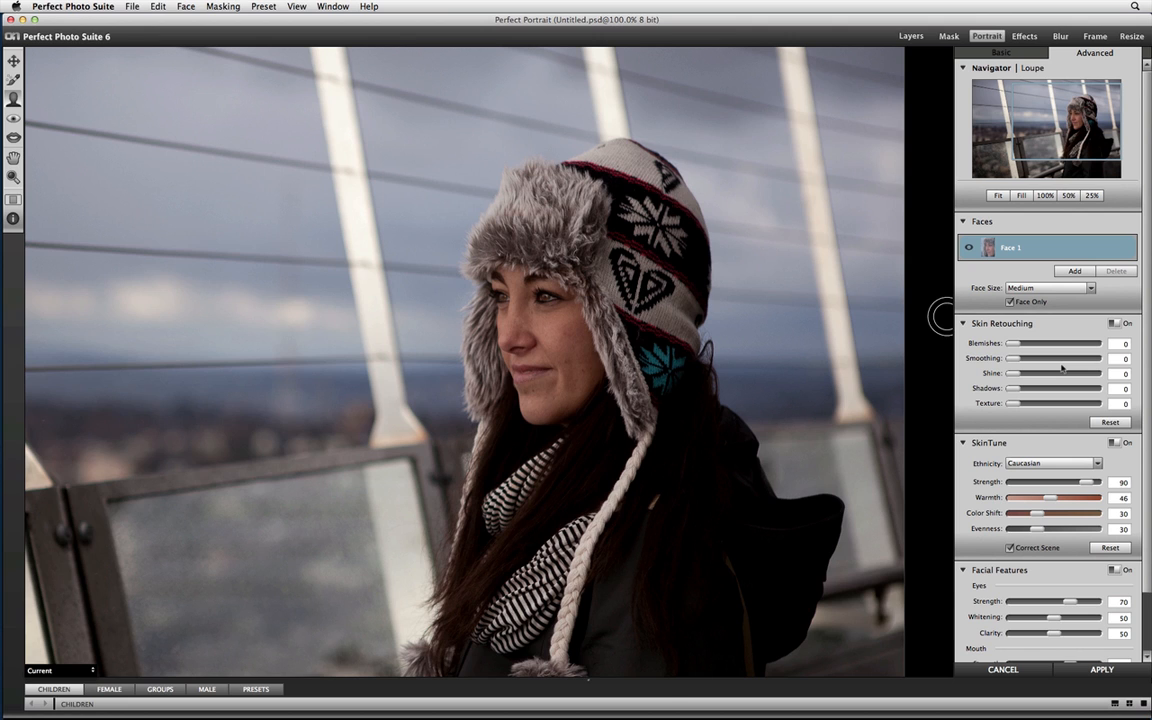
key("super+equal")
left_click_drag(733, 344, 622, 446)
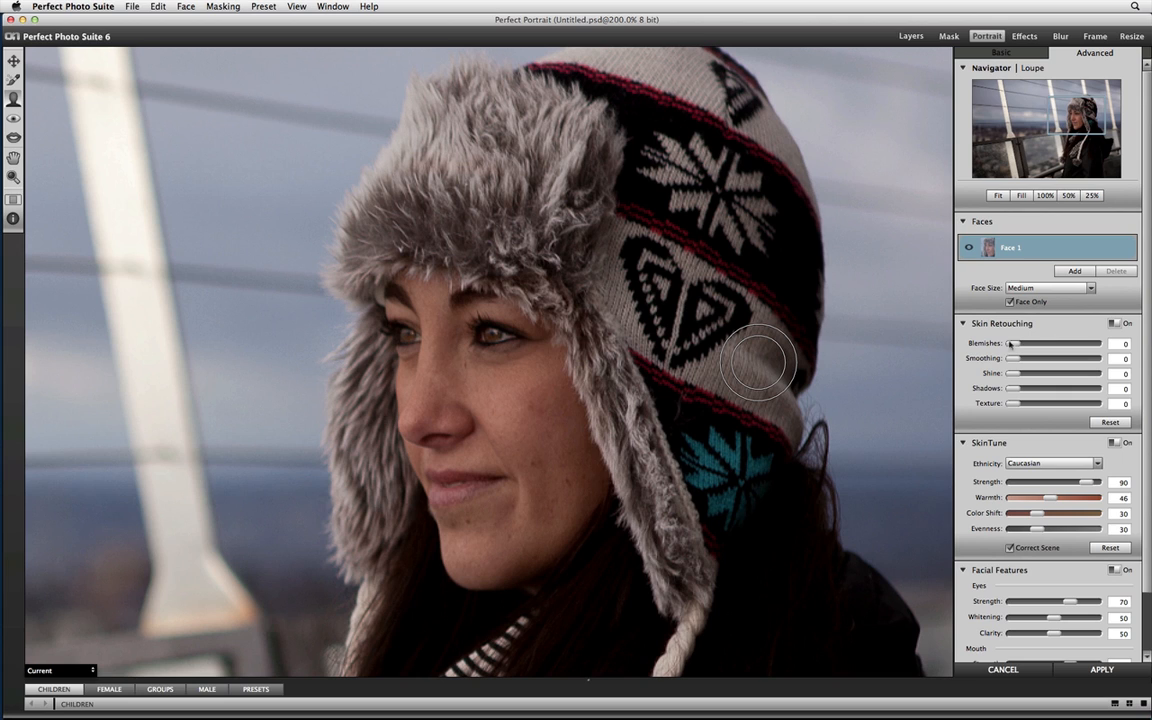
left_click_drag(1018, 343, 1055, 344)
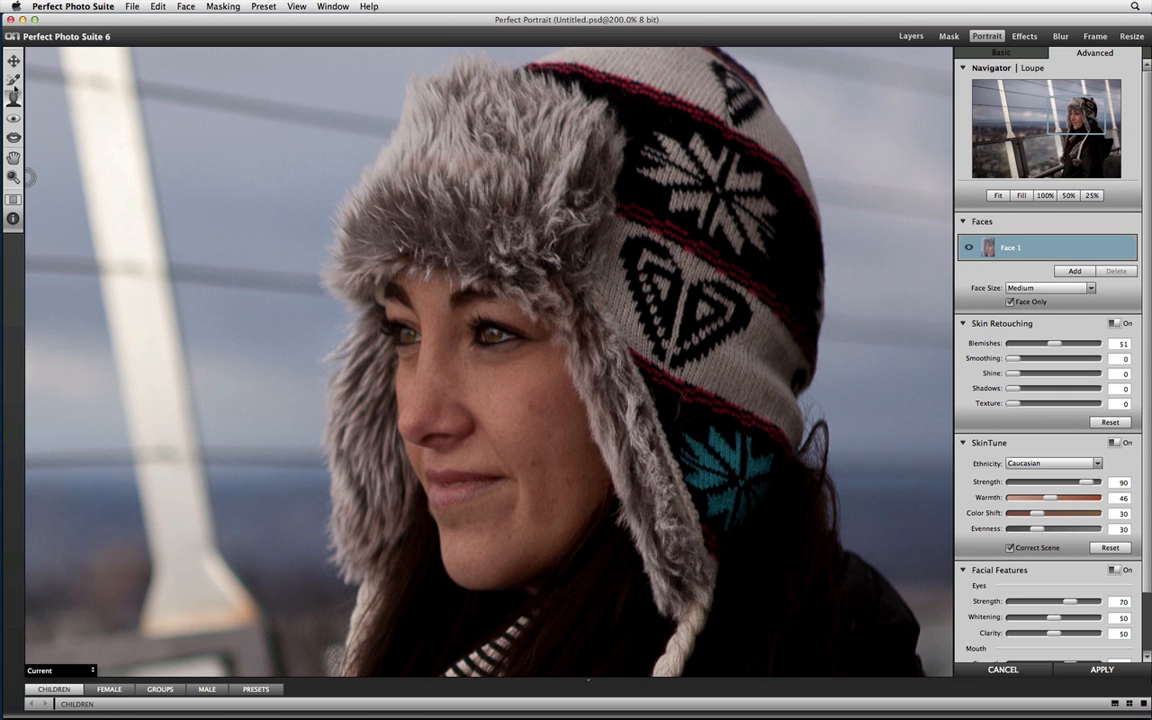
left_click(13, 80)
left_click_drag(1015, 360, 1063, 360)
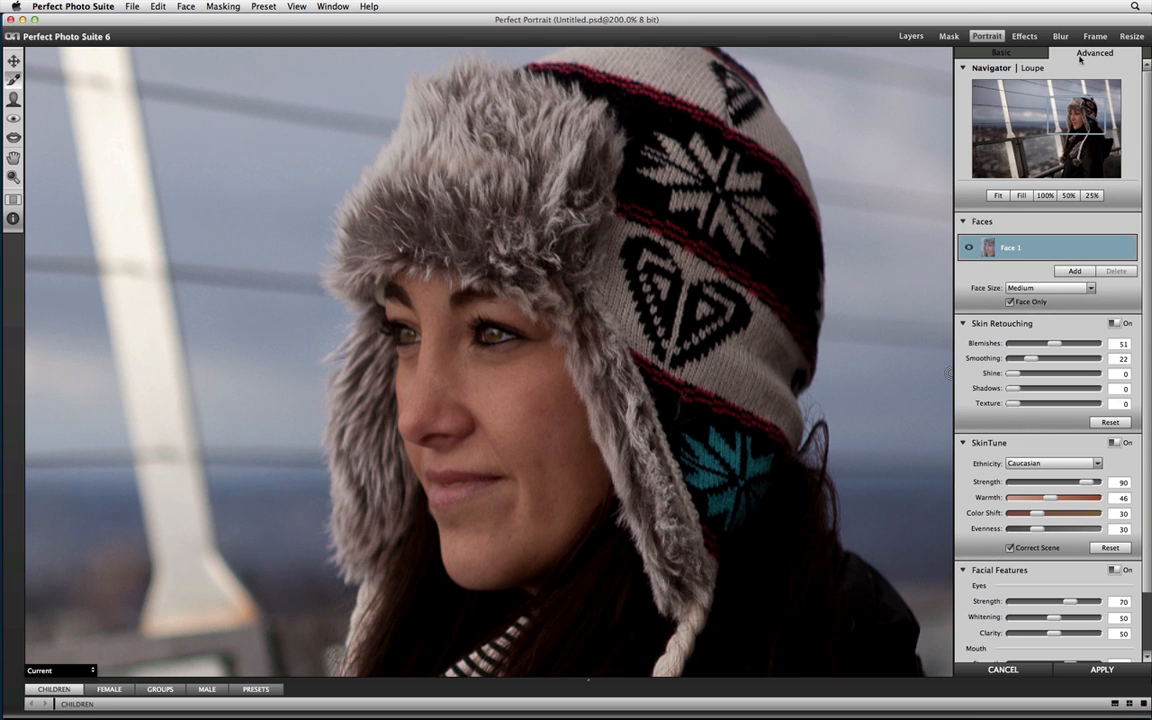
Compare the basic and advanced sets of portrait controls.
left_click(1001, 53)
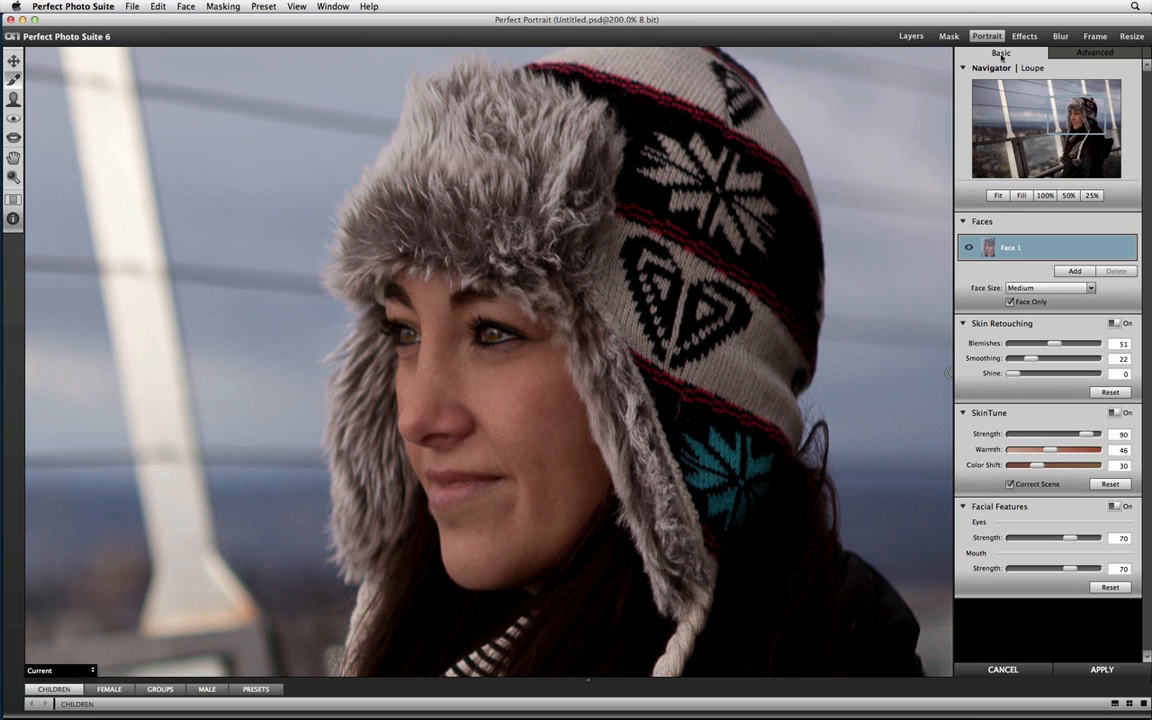
left_click(1093, 53)
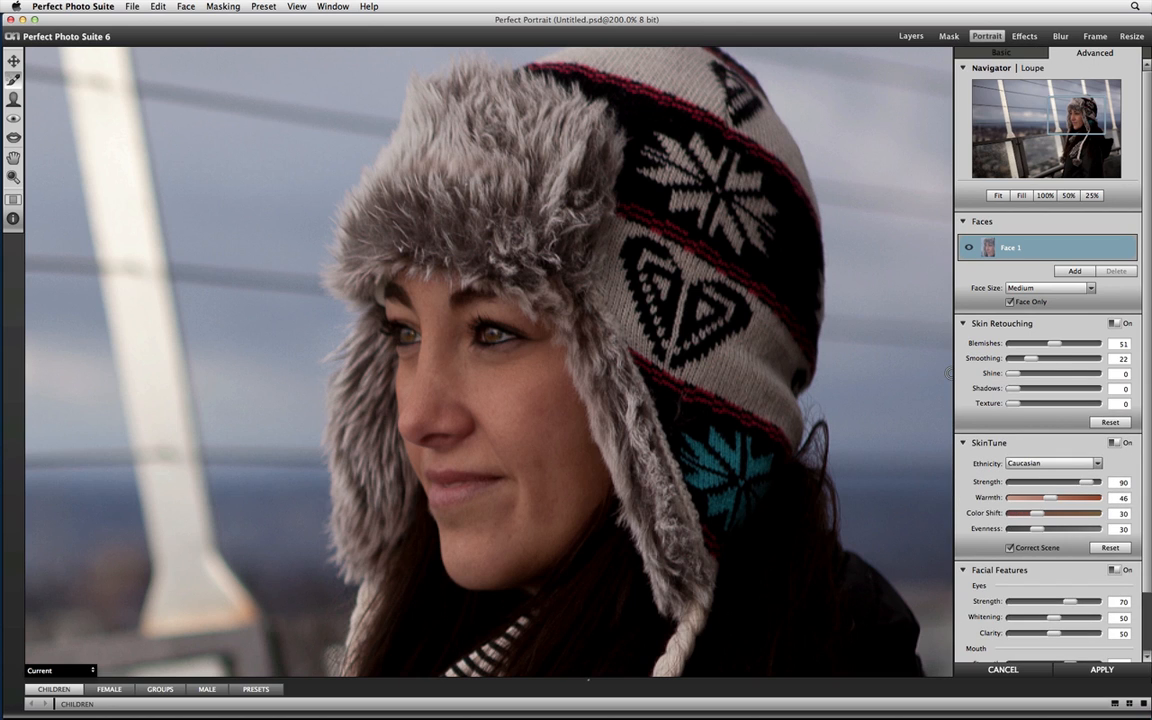
key("super+Tab")
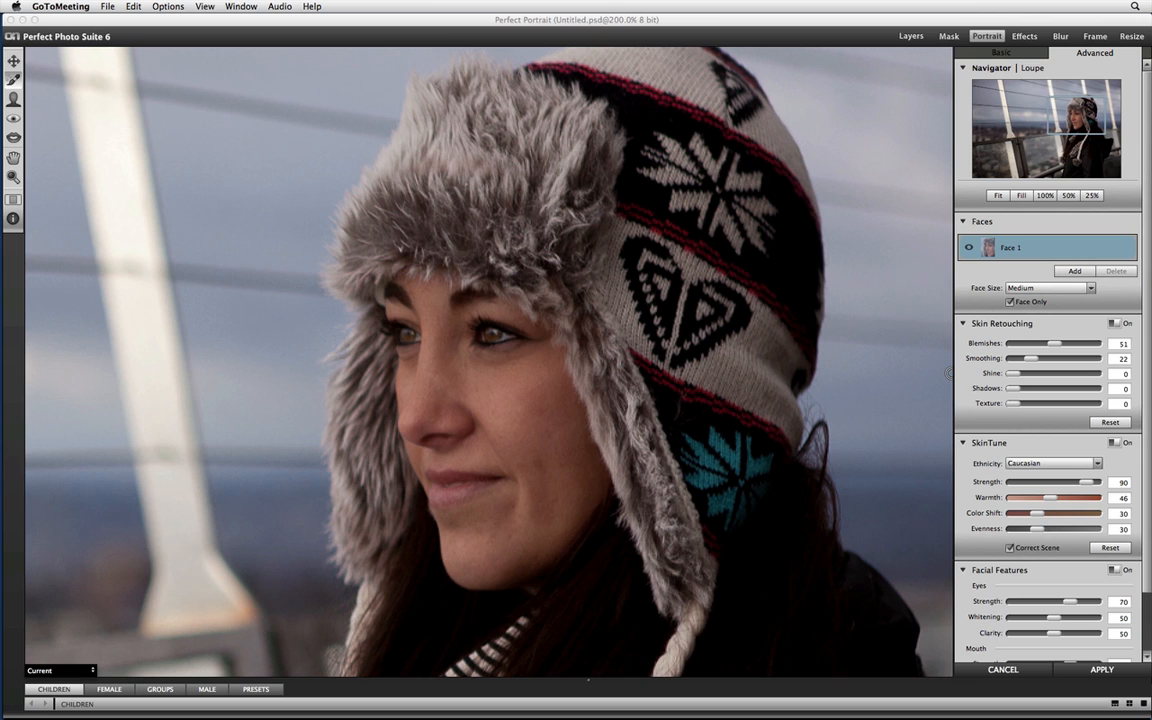
left_click(999, 53)
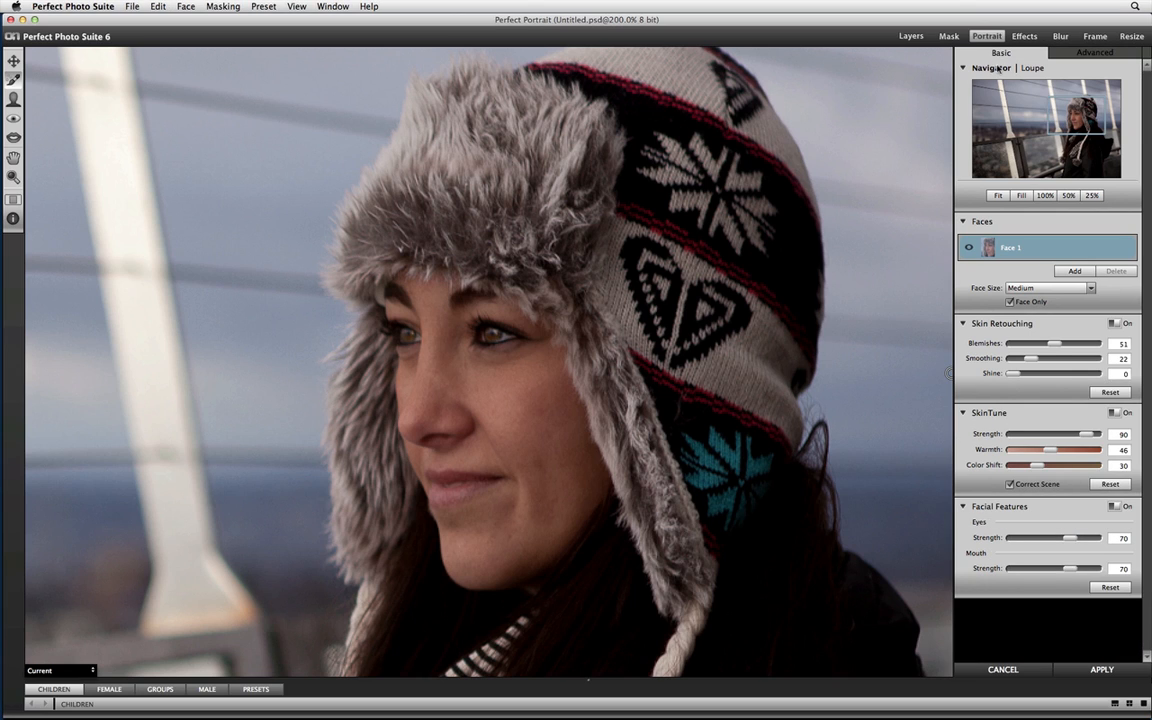
left_click(1065, 56)
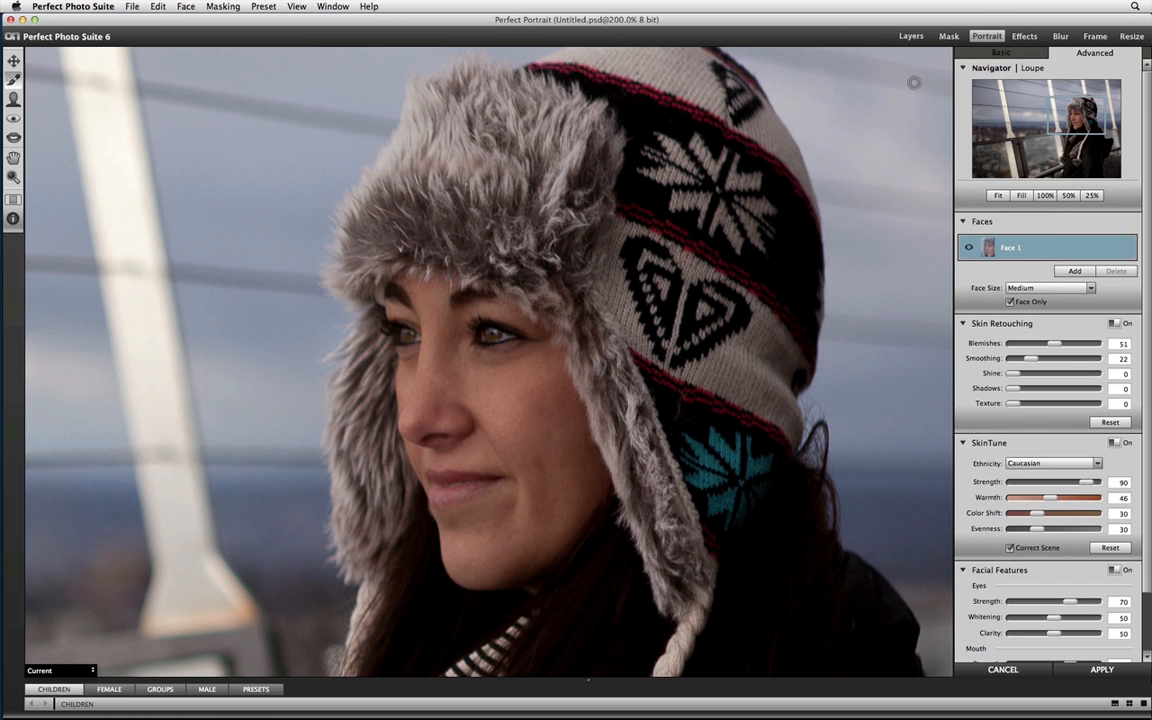
left_click(964, 53)
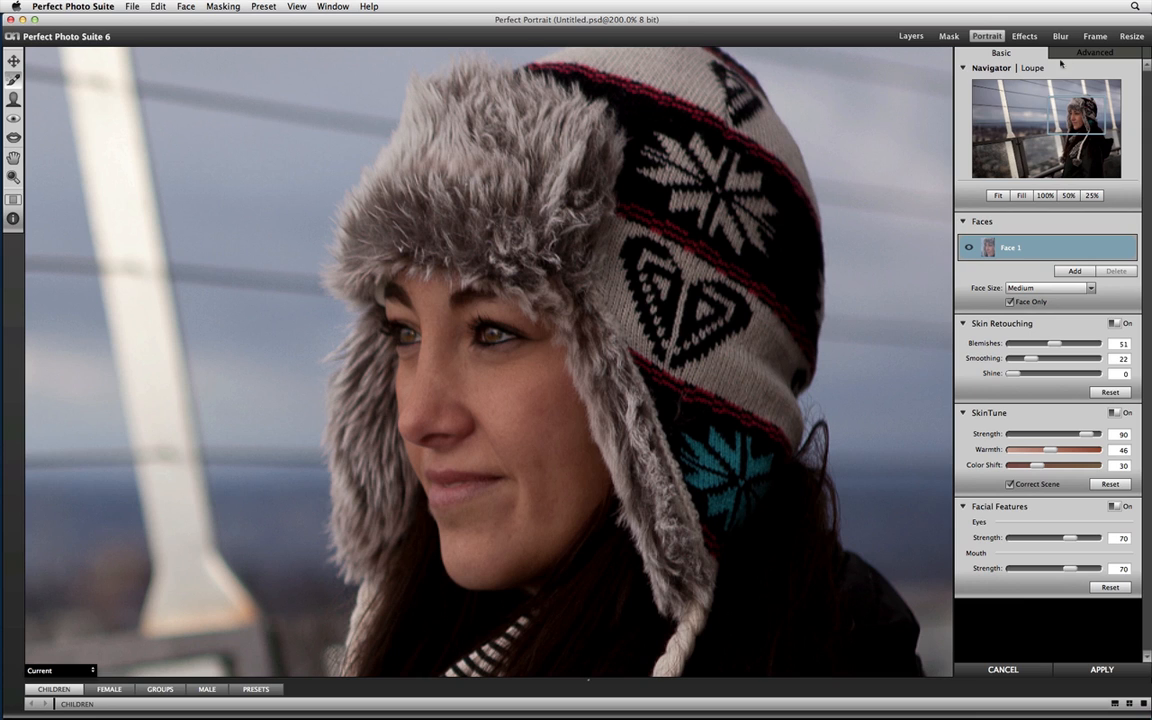
left_click(1092, 53)
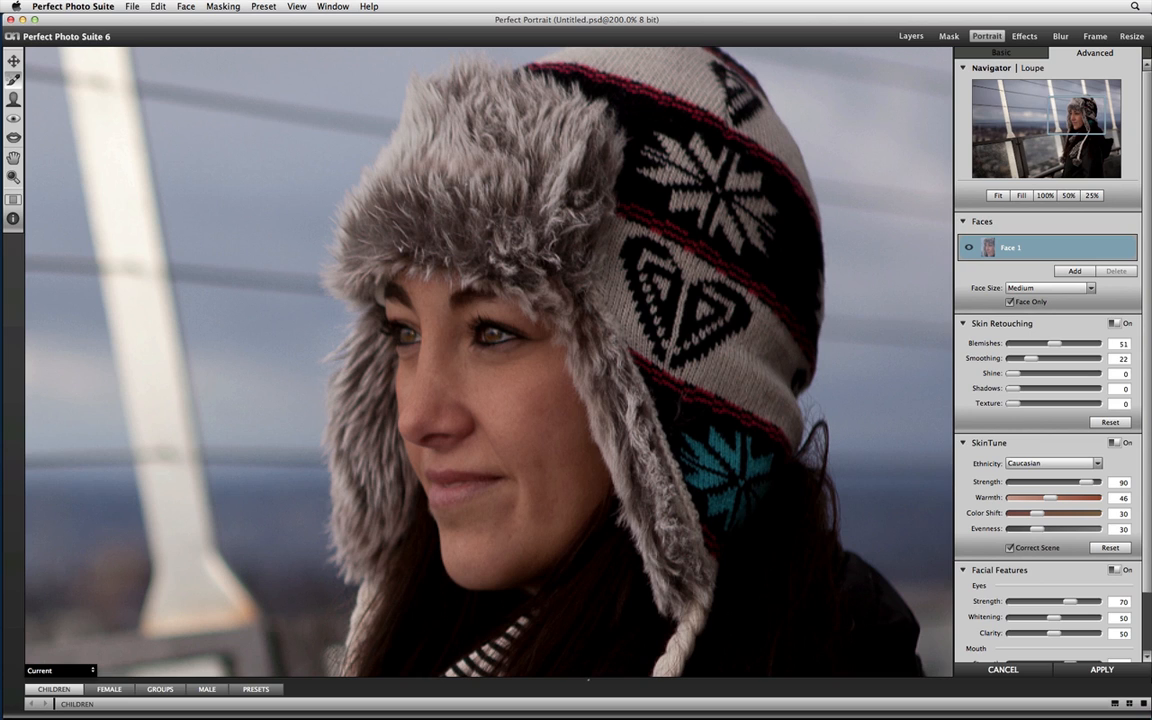
key("super+Tab")
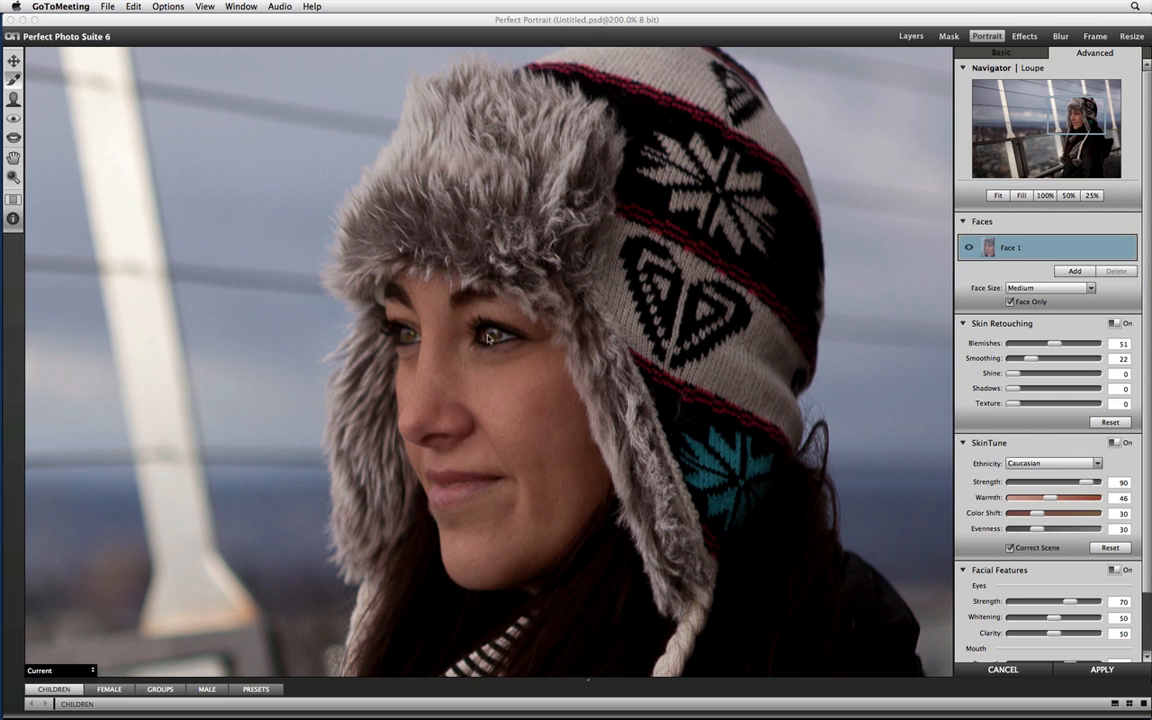
Review the Eye Refine and Skin Refine brush options, switching the eye brush to Paint Out and back to Paint In.
left_click(12, 115)
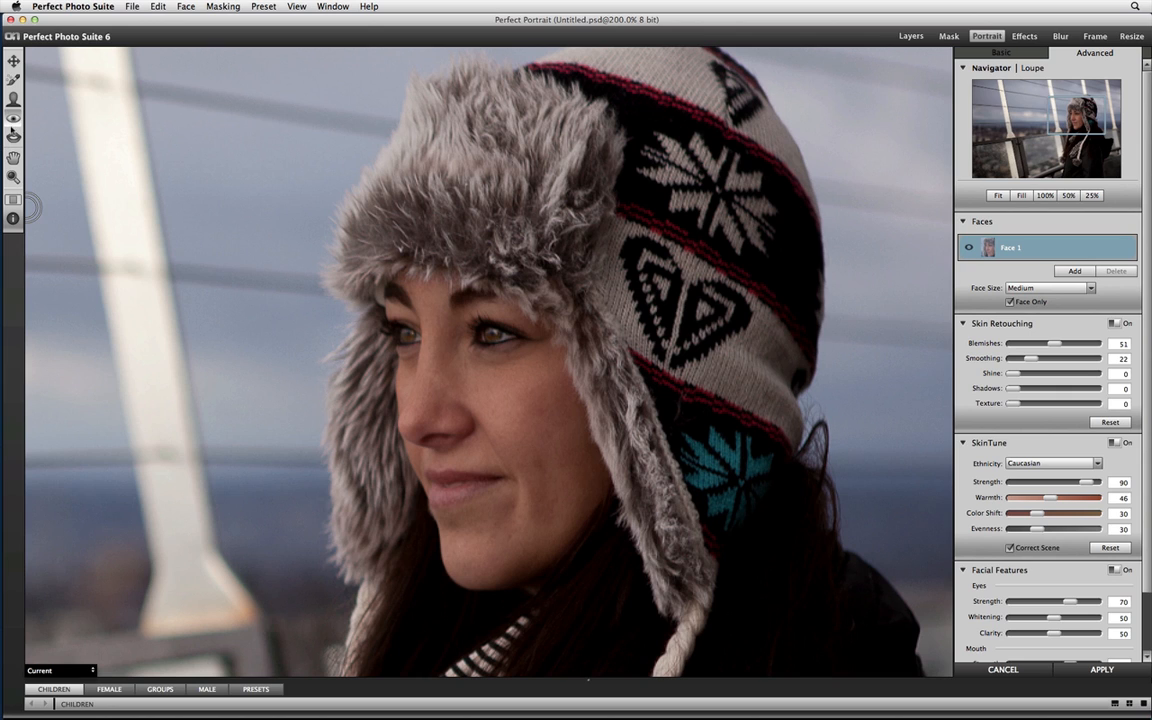
left_click(13, 199)
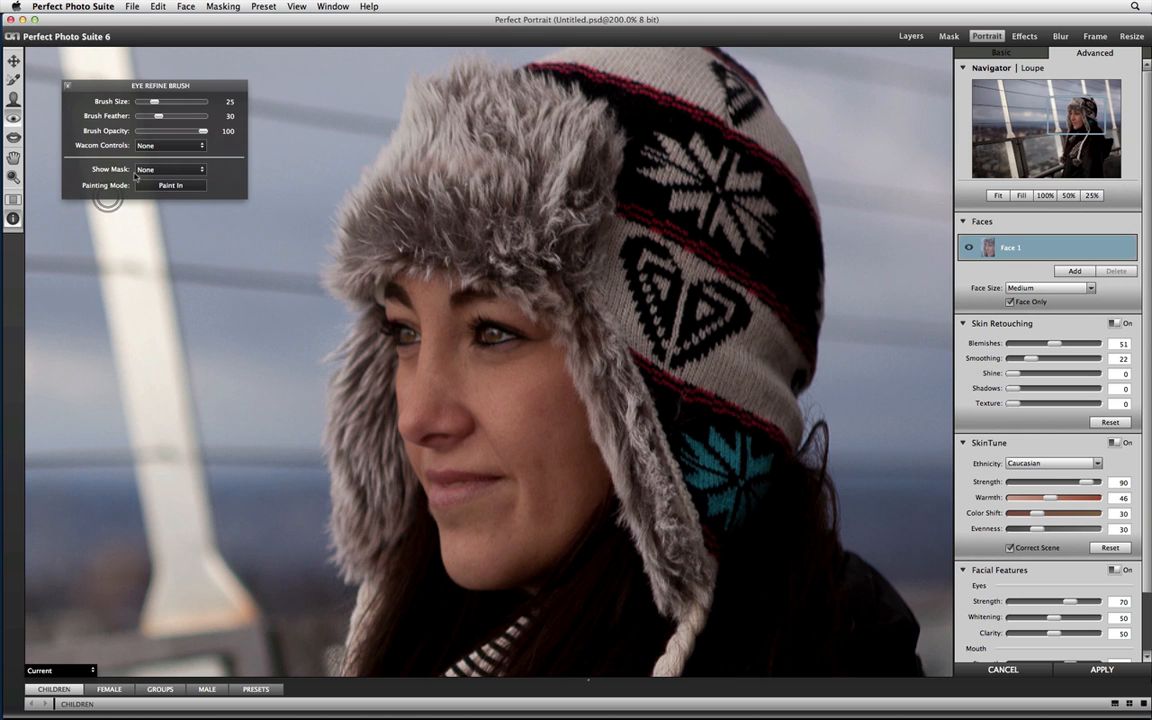
left_click(170, 185)
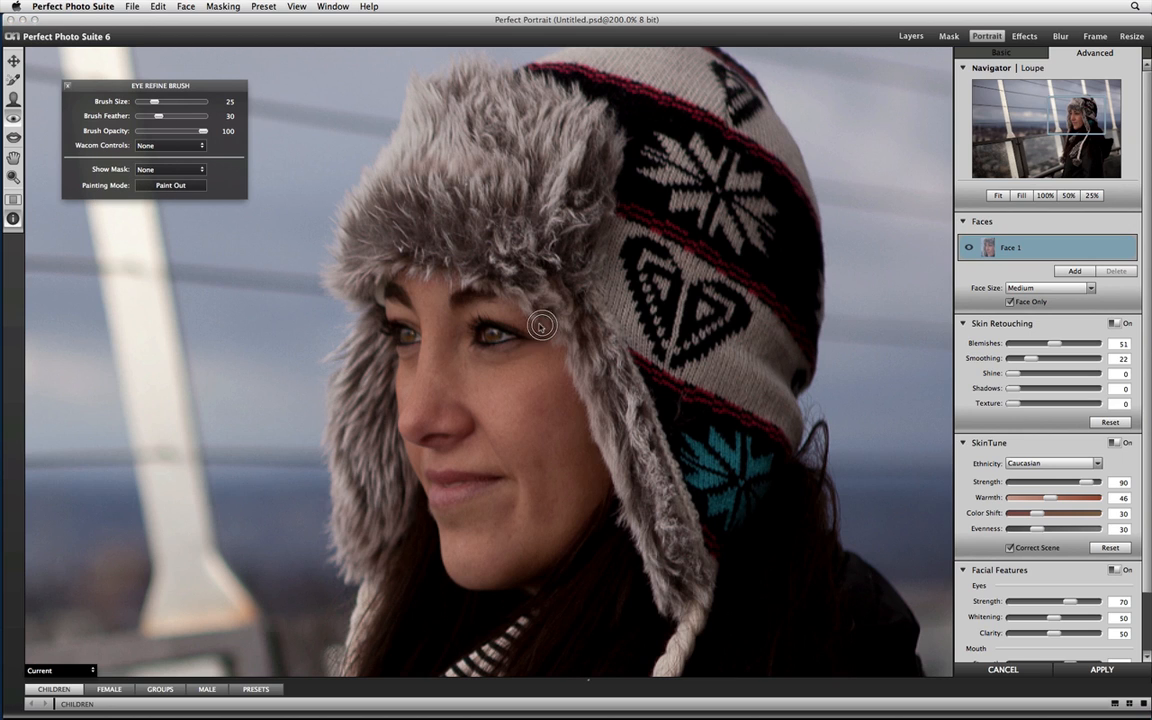
left_click(140, 184)
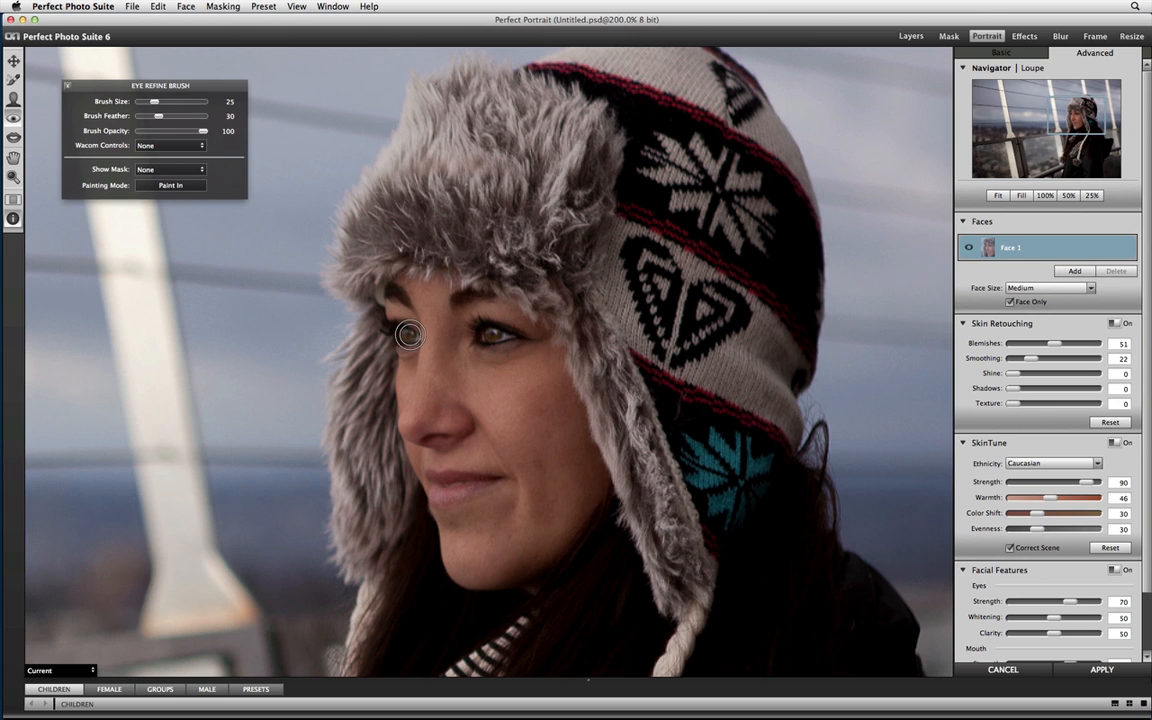
left_click(13, 98)
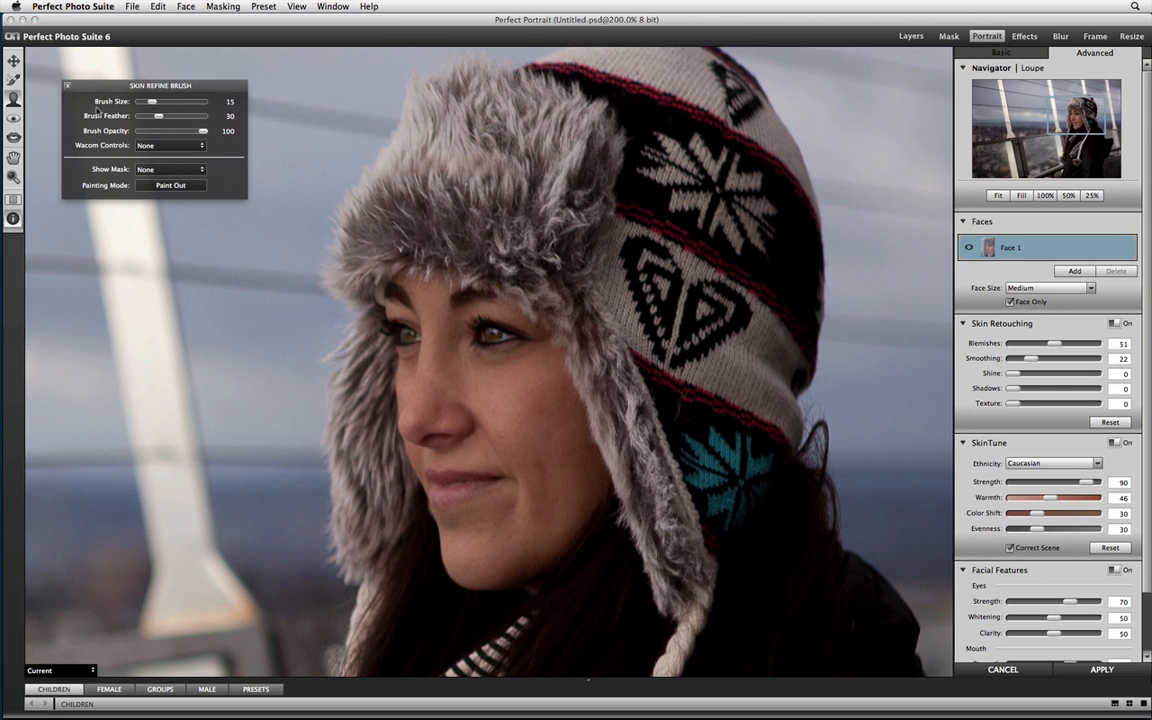
left_click(67, 85)
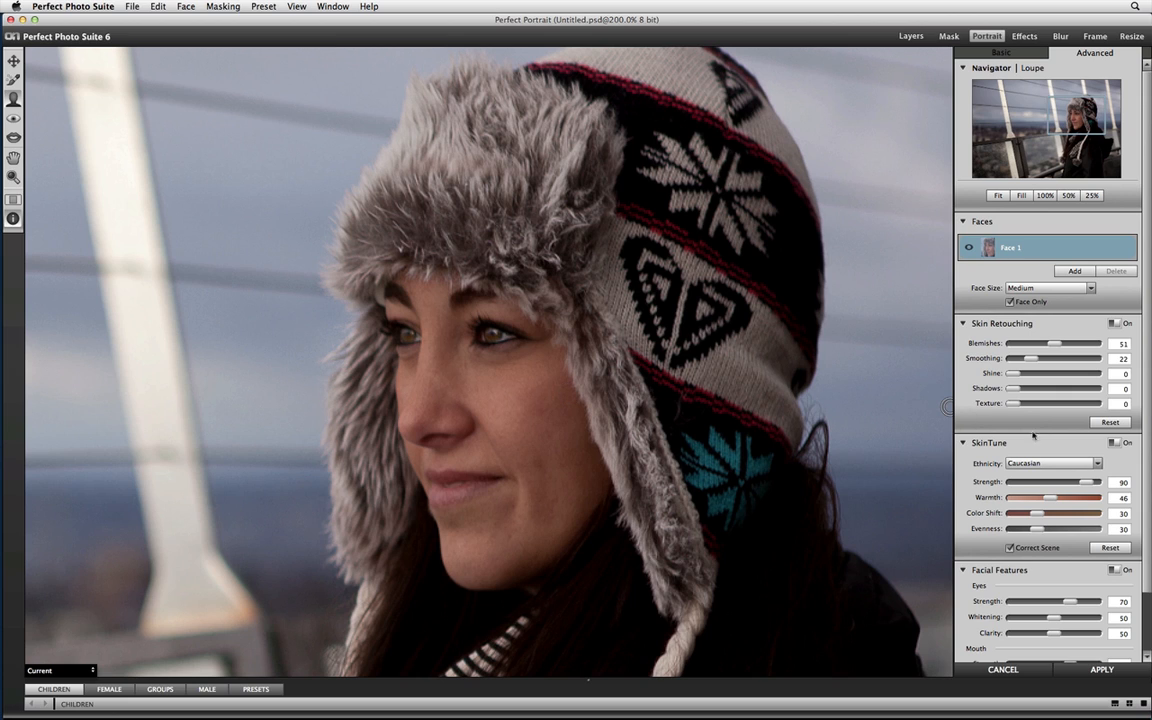
Try stronger skin Texture and a Smoothing of 66, then return Texture to 0 and set Smoothing to 20.
left_click_drag(1016, 404, 1036, 404)
left_click_drag(1036, 404, 1010, 405)
left_click_drag(1030, 358, 1066, 358)
left_click_drag(1012, 403, 1055, 403)
left_click(1034, 404)
left_click_drag(1024, 400, 1012, 403)
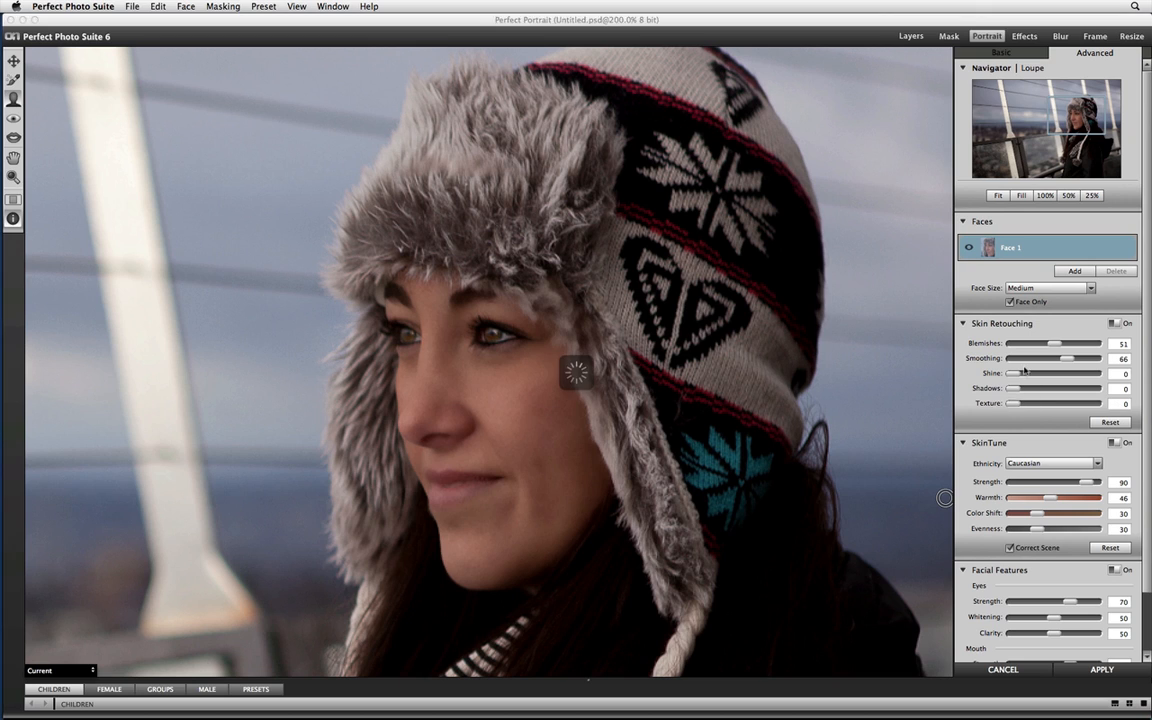
left_click(1029, 360)
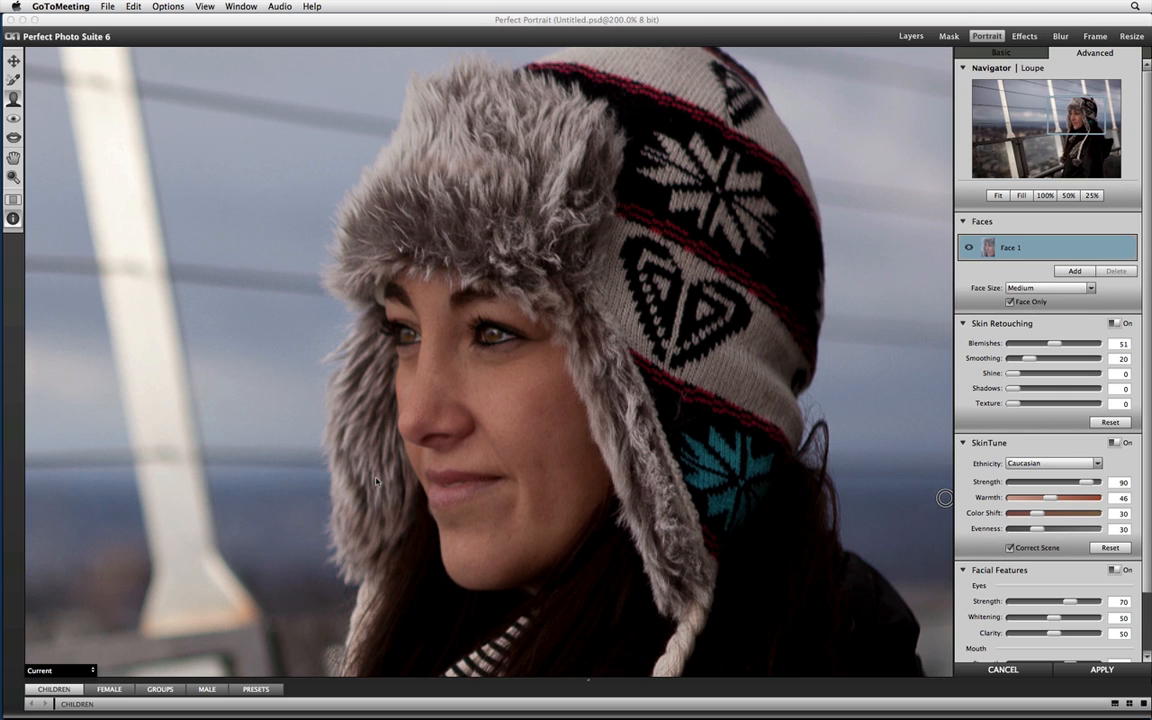
Toggle the preview off and on to compare the retouched face with the original.
left_click(363, 24)
key("super+p")
key("super+p")
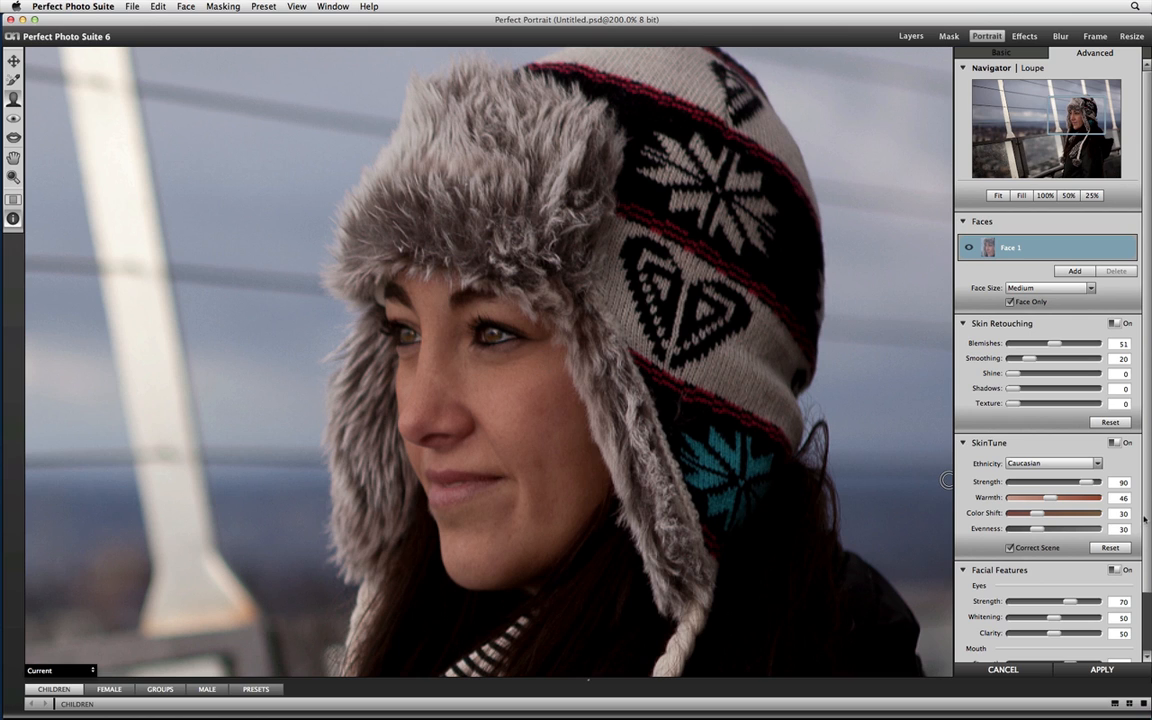
Select the Eye Refine Brush and reduce its size to 15.
scroll(1144, 518, "down", 3)
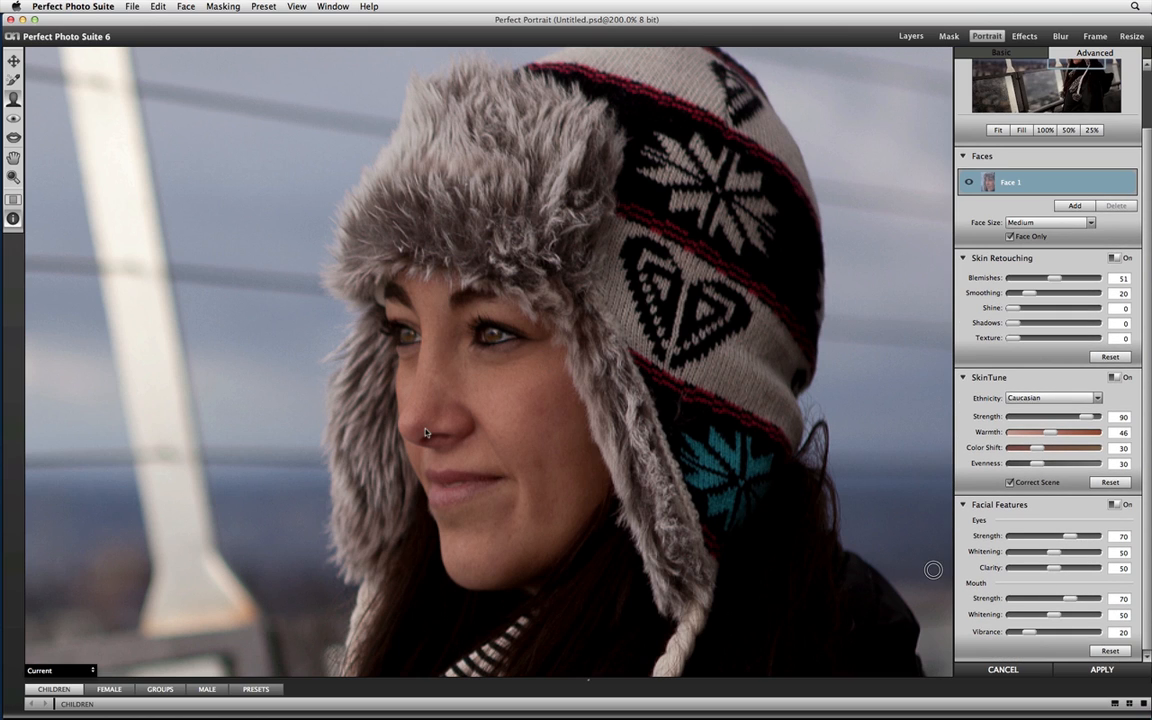
left_click(13, 118)
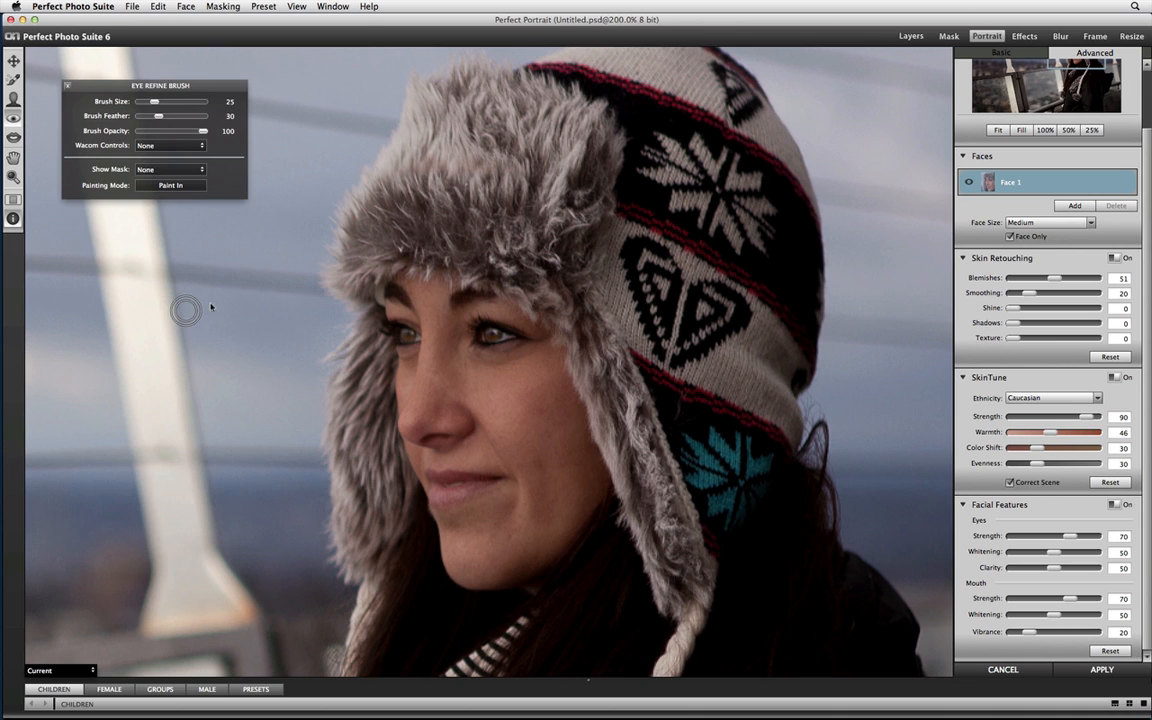
key("[")
key("bracketleft")
Set the eyes to Strength 100, Whitening 78 and Clarity 59, and the mouth Vibrance to 49.
mouse_move(1079, 538)
left_mouse_down()
mouse_move(1100, 537)
mouse_move(1065, 557)
mouse_move(1080, 556)
left_mouse_up()
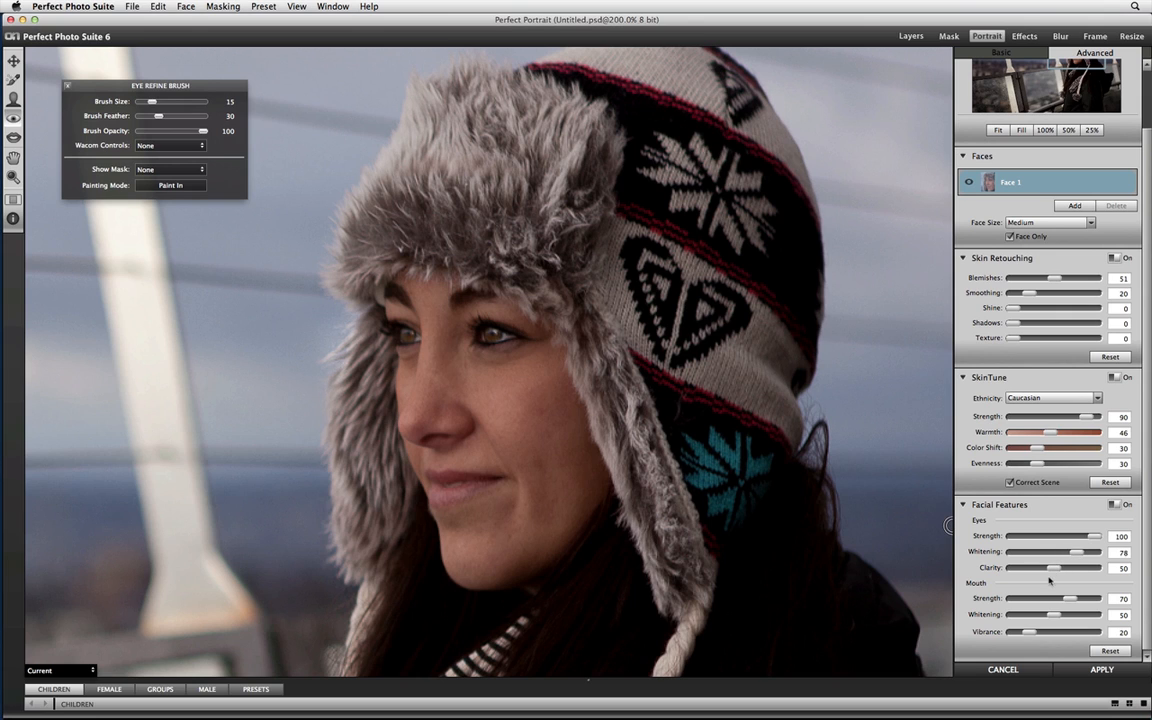
left_click_drag(1053, 568, 1062, 572)
left_click_drag(1030, 634, 1054, 635)
Fit the whole photo in view and set the SkinTune Warmth to 35.
key("super+0")
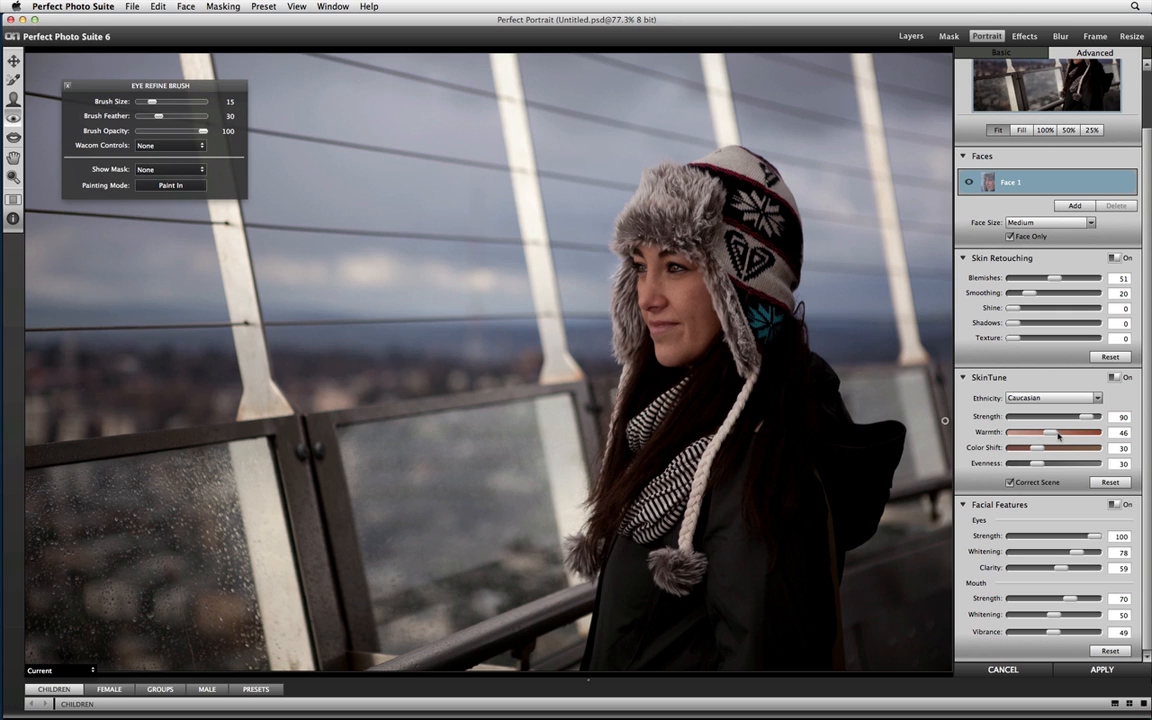
left_click_drag(1045, 436, 1043, 437)
Expand the preset browser, look through the Children, Female, Groups and Male retouching presets, and collapse it again.
left_click(1114, 705)
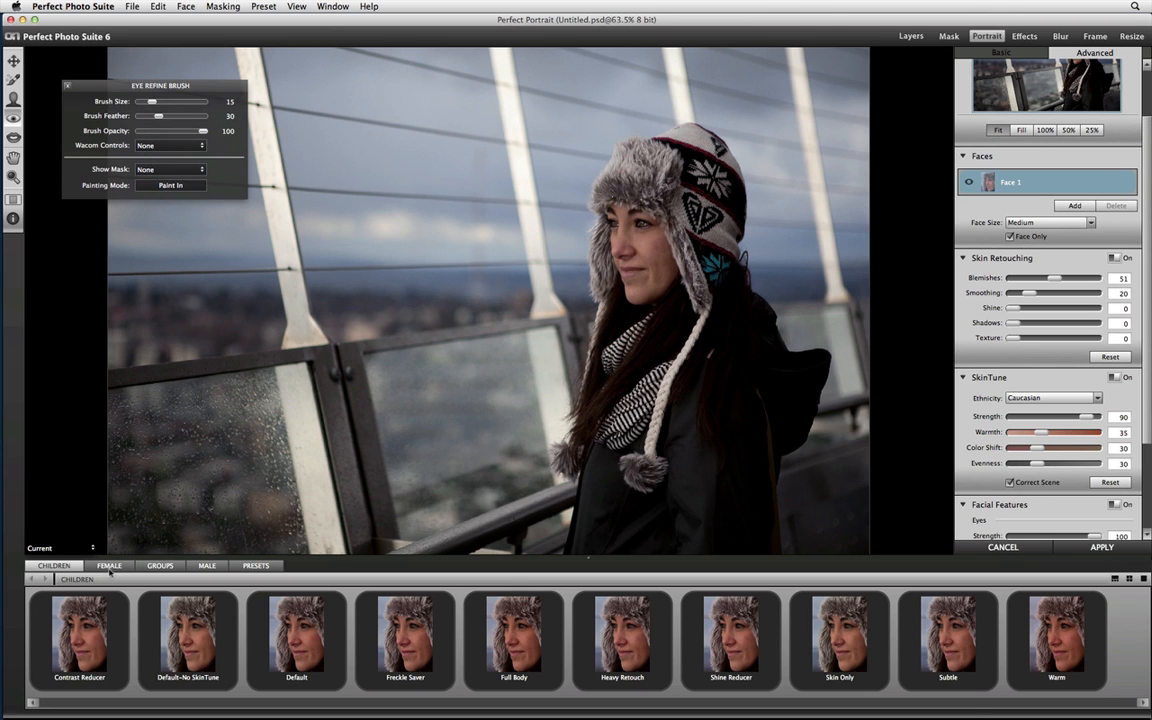
left_click(110, 566)
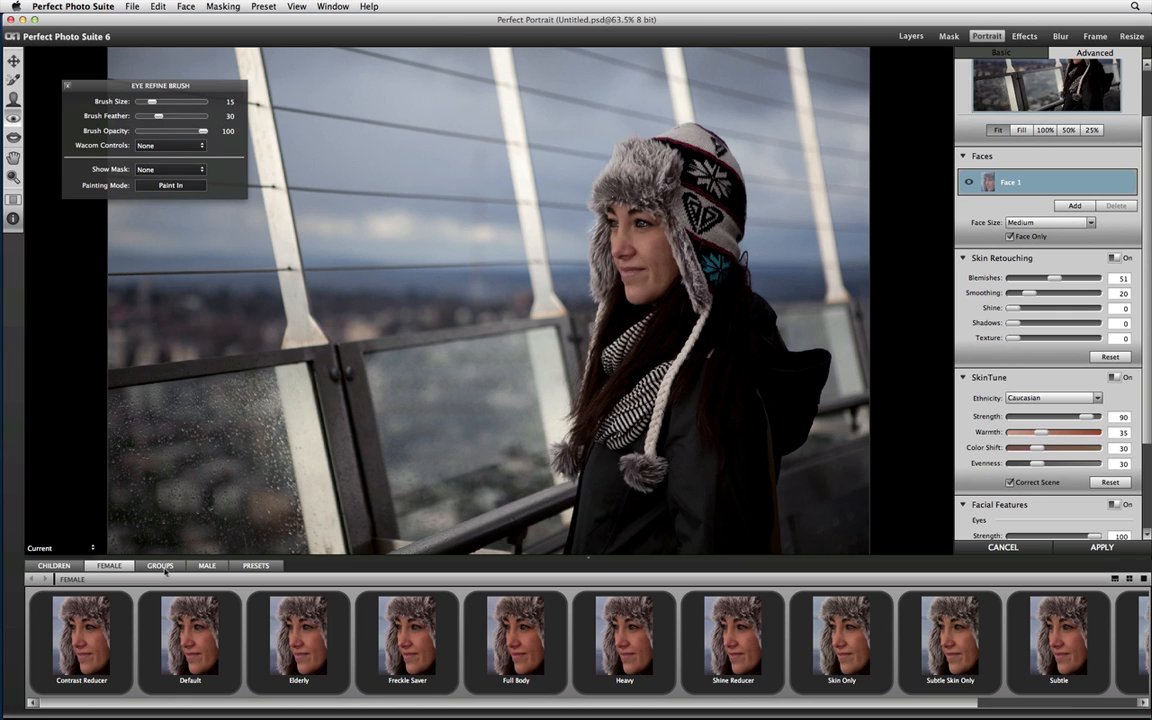
left_click(161, 567)
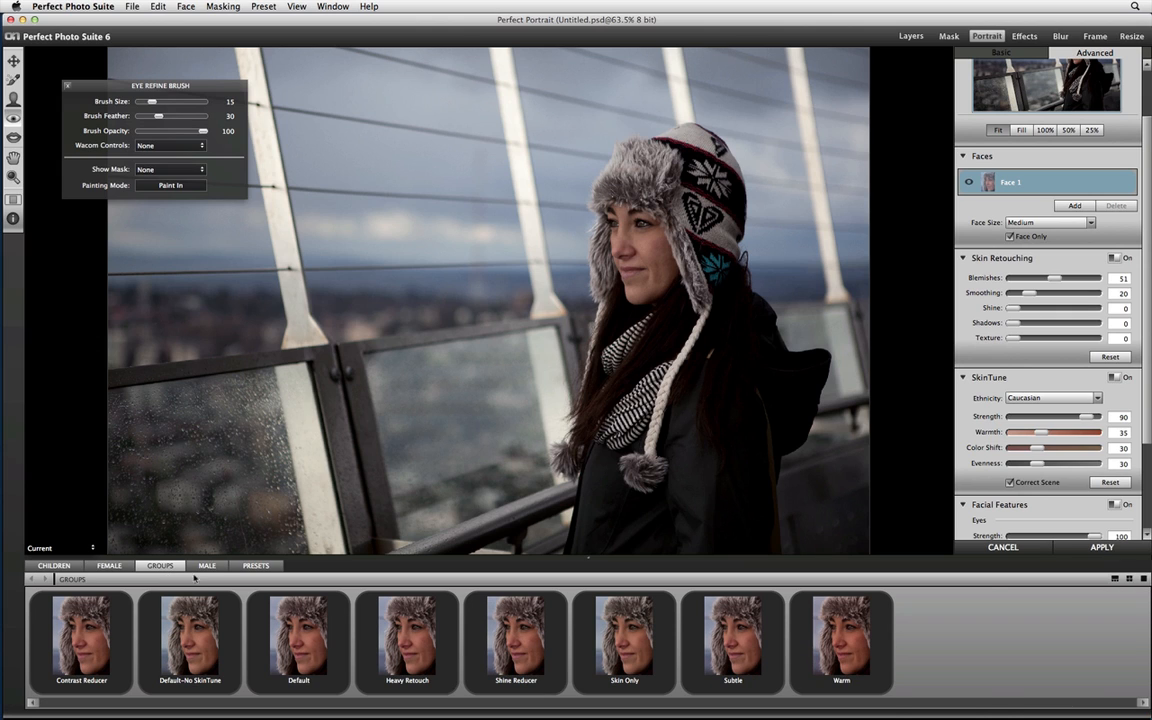
left_click(206, 566)
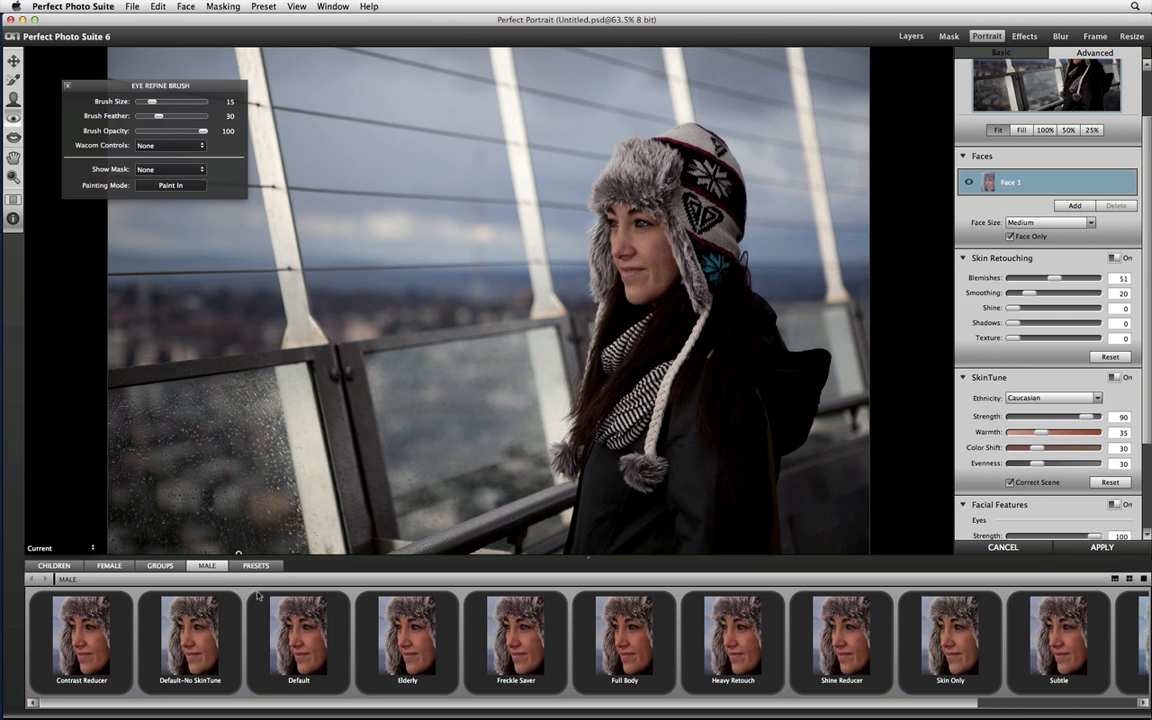
left_click(54, 566)
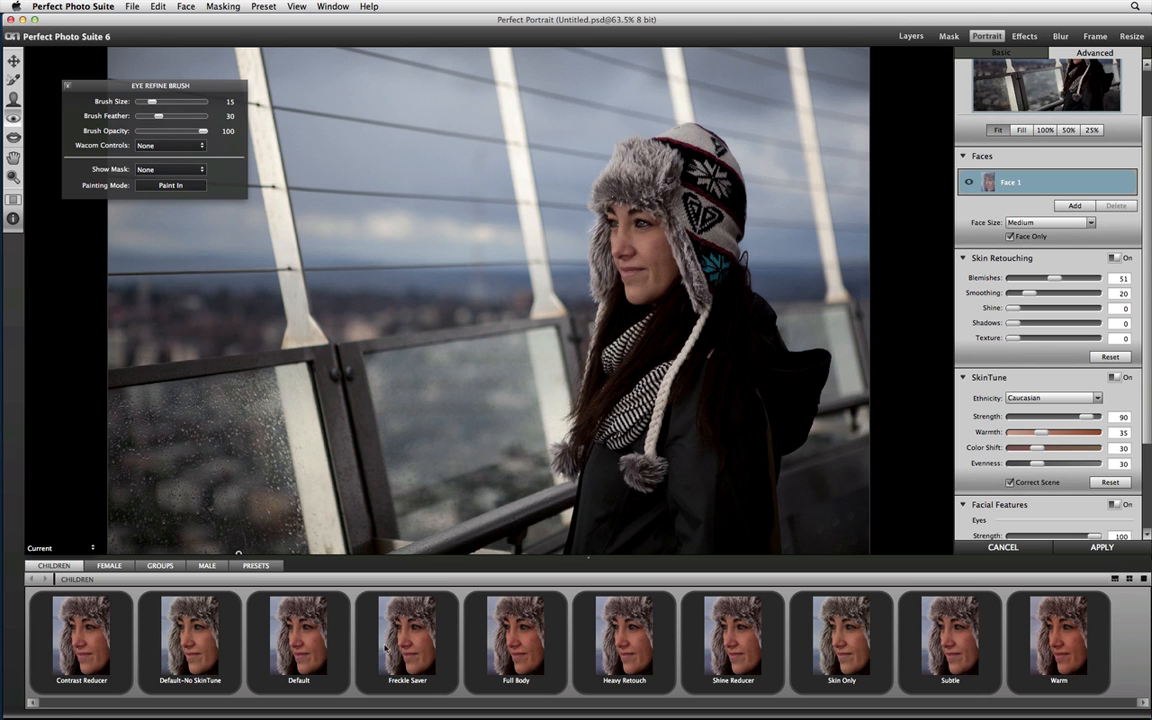
left_click(1143, 579)
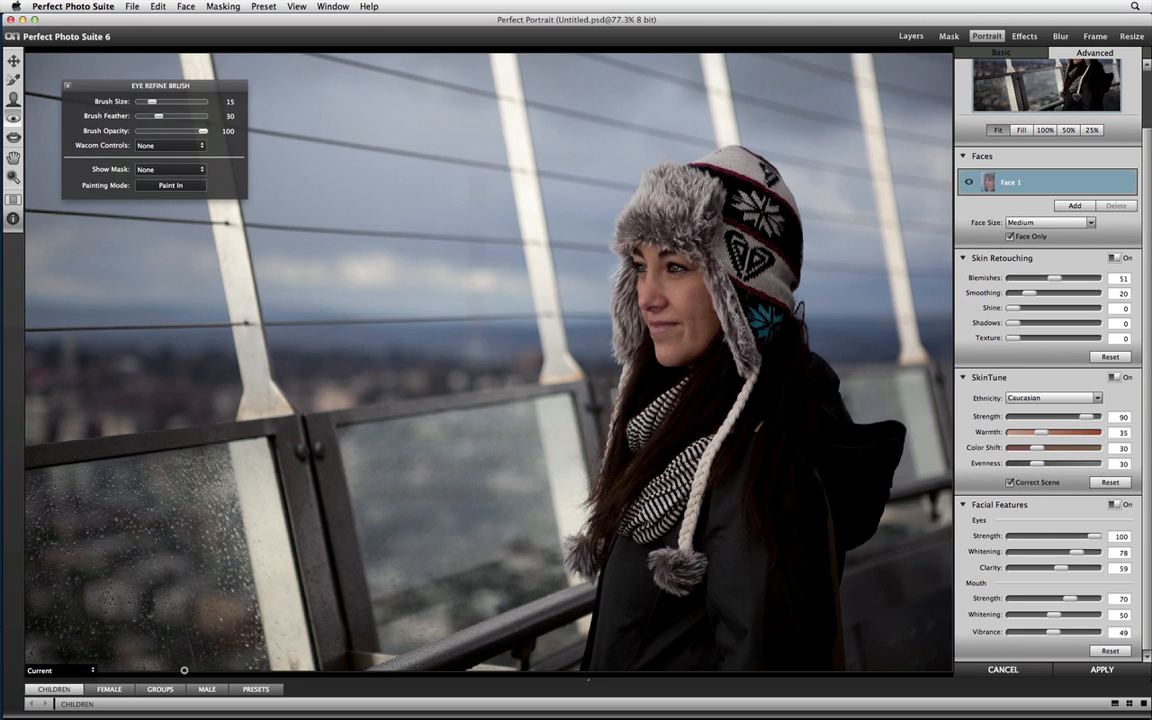
key("super+Tab")
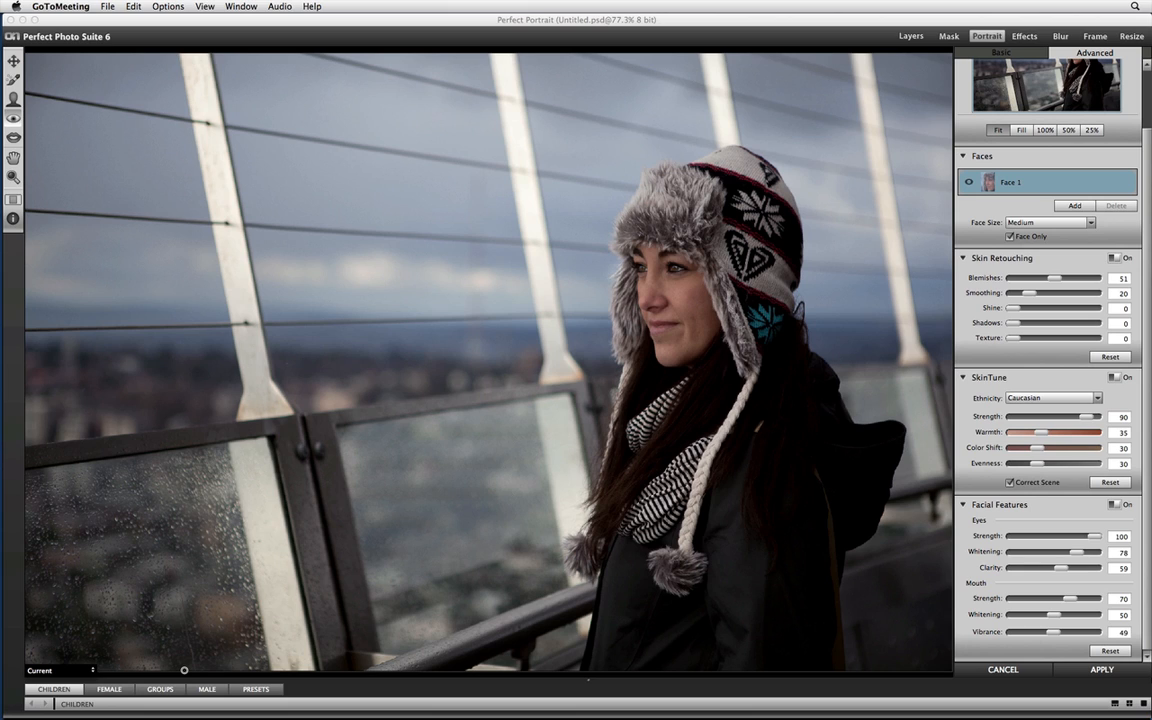
Apply the portrait retouching and open the retouched photo in Perfect Effects.
left_click(1073, 674)
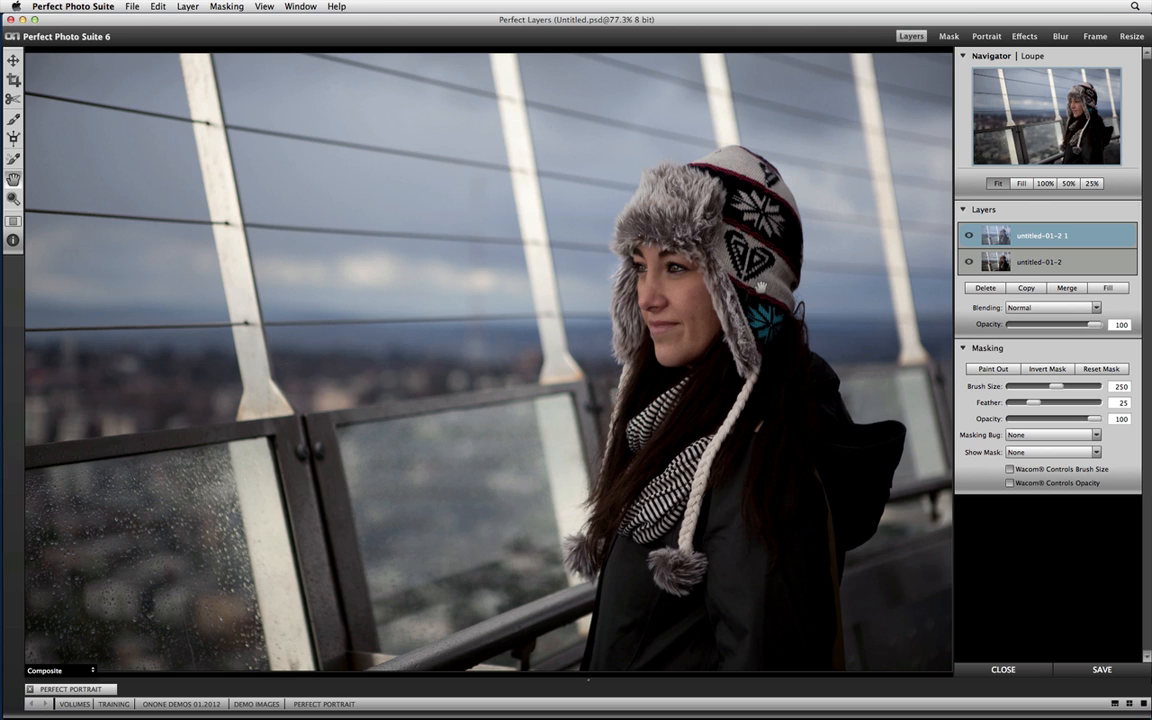
left_click(1020, 36)
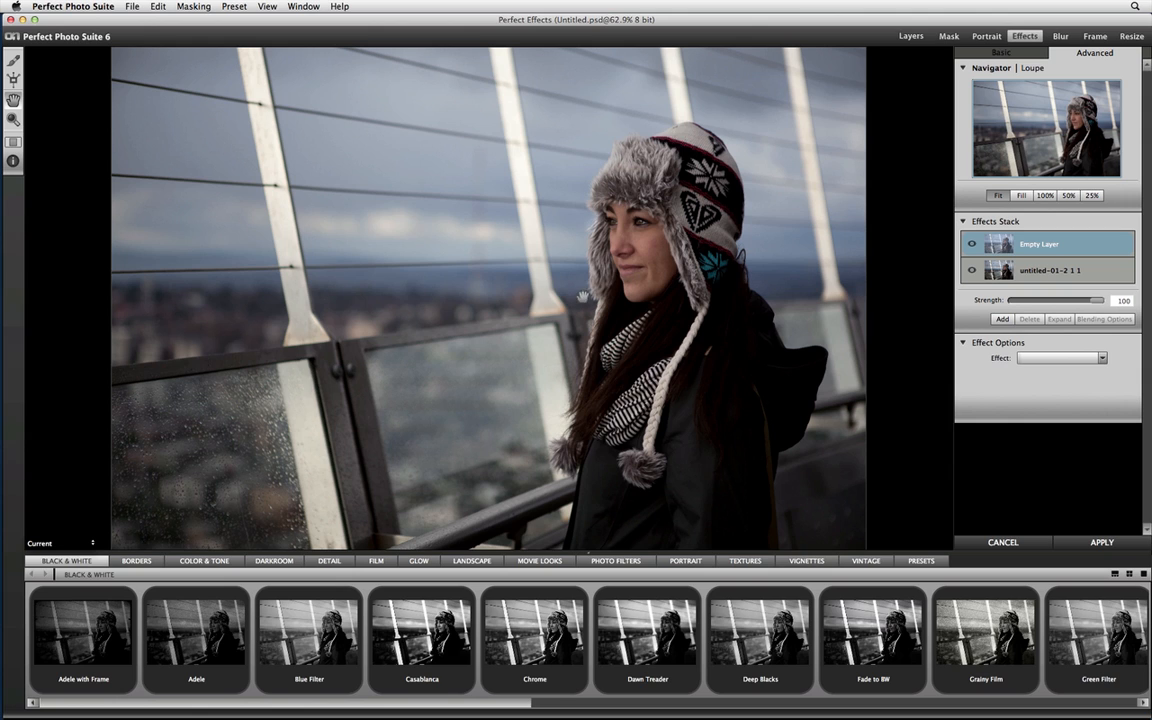
Apply the Angel Glow effect to the photo and adjust the strength of its effect layer.
left_click(416, 561)
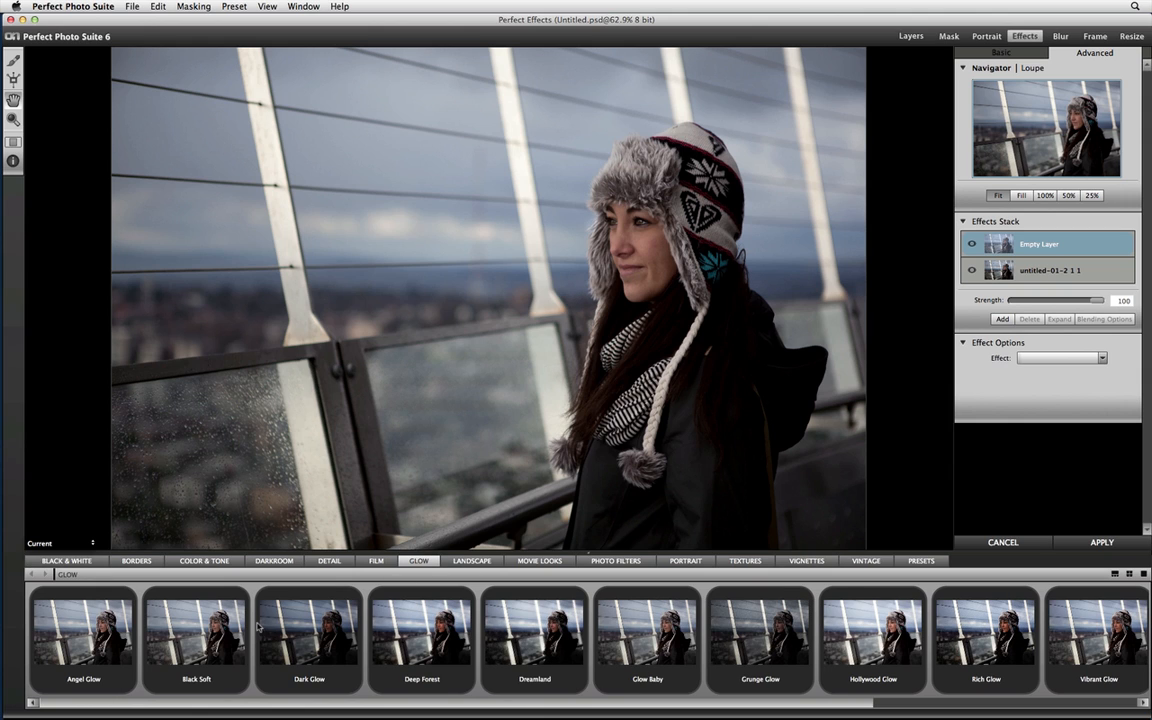
left_click(85, 630)
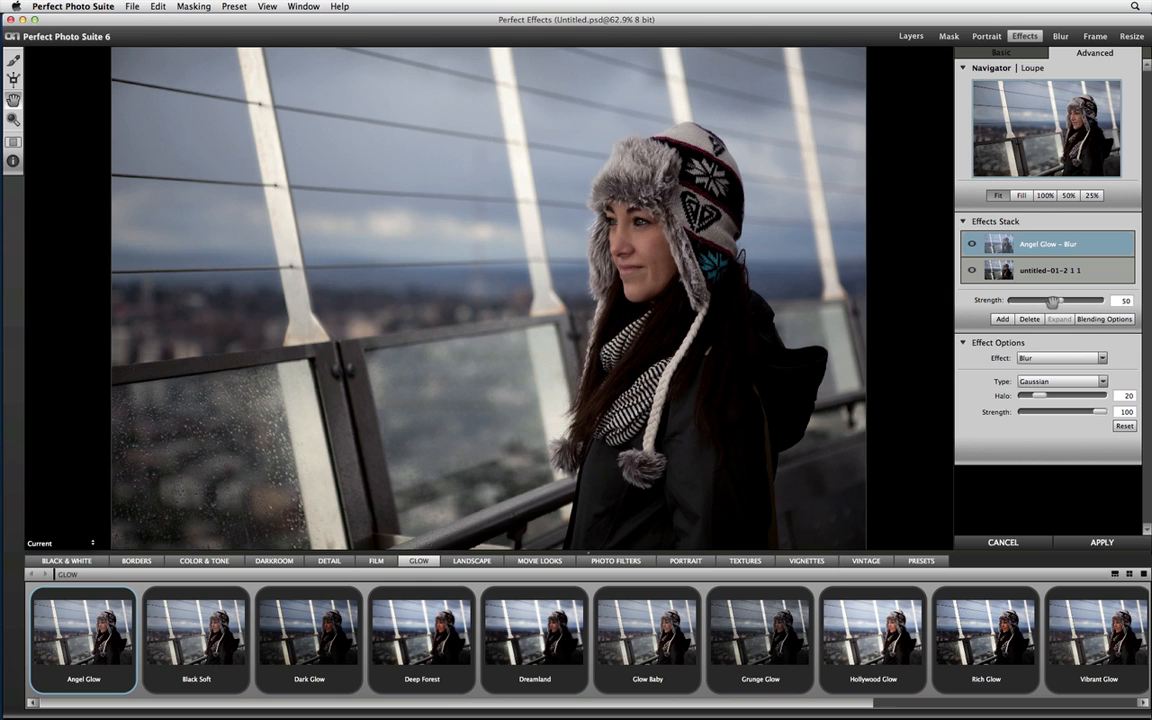
left_click_drag(1072, 303, 1068, 306)
Add another layer to the effects stack and apply the Rice Paper Vignette texture to it.
left_click(999, 319)
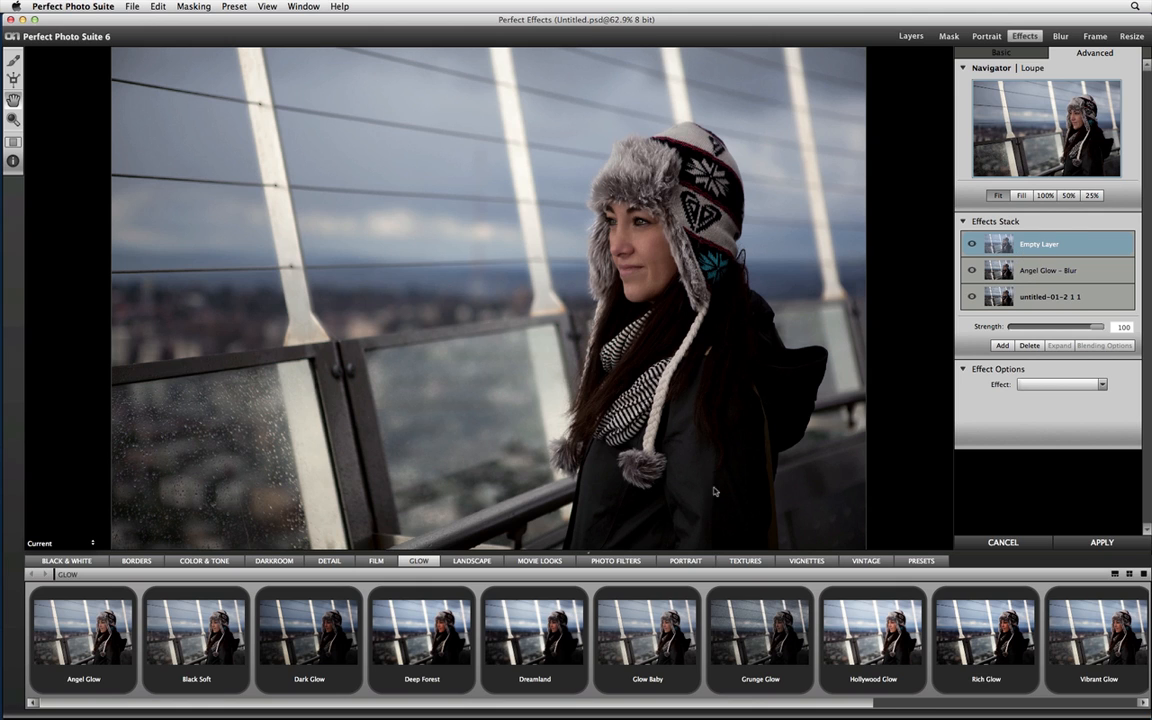
left_click(743, 561)
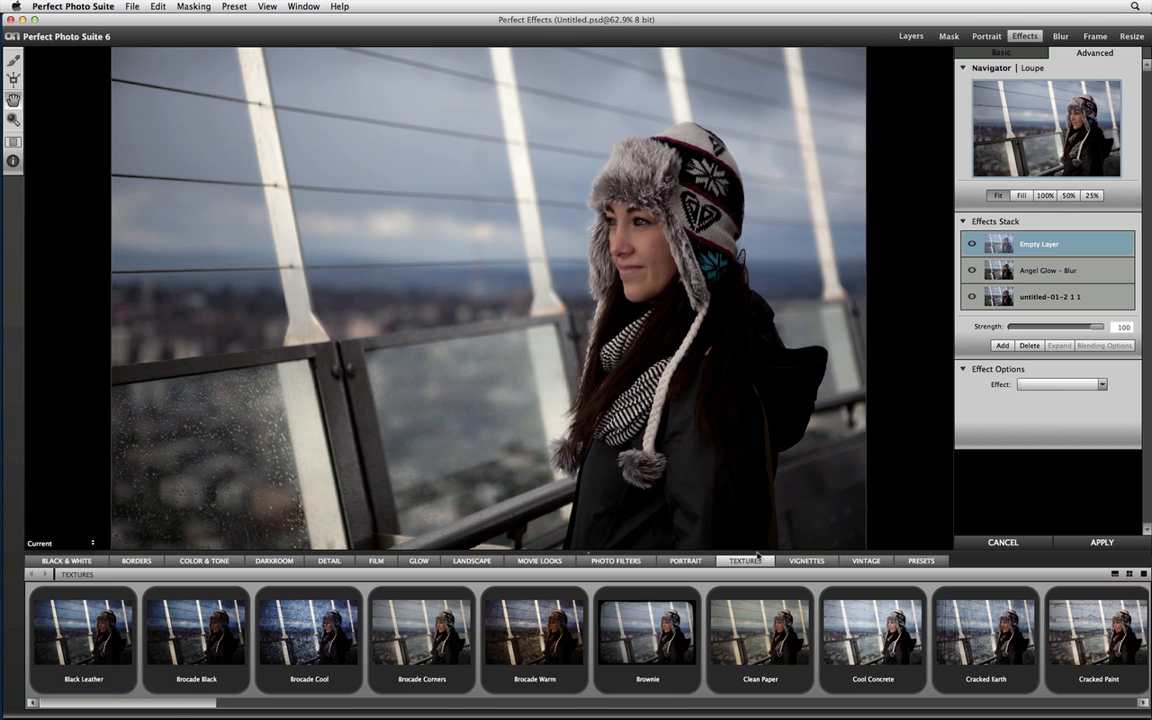
left_click_drag(194, 702, 818, 677)
left_click(956, 639)
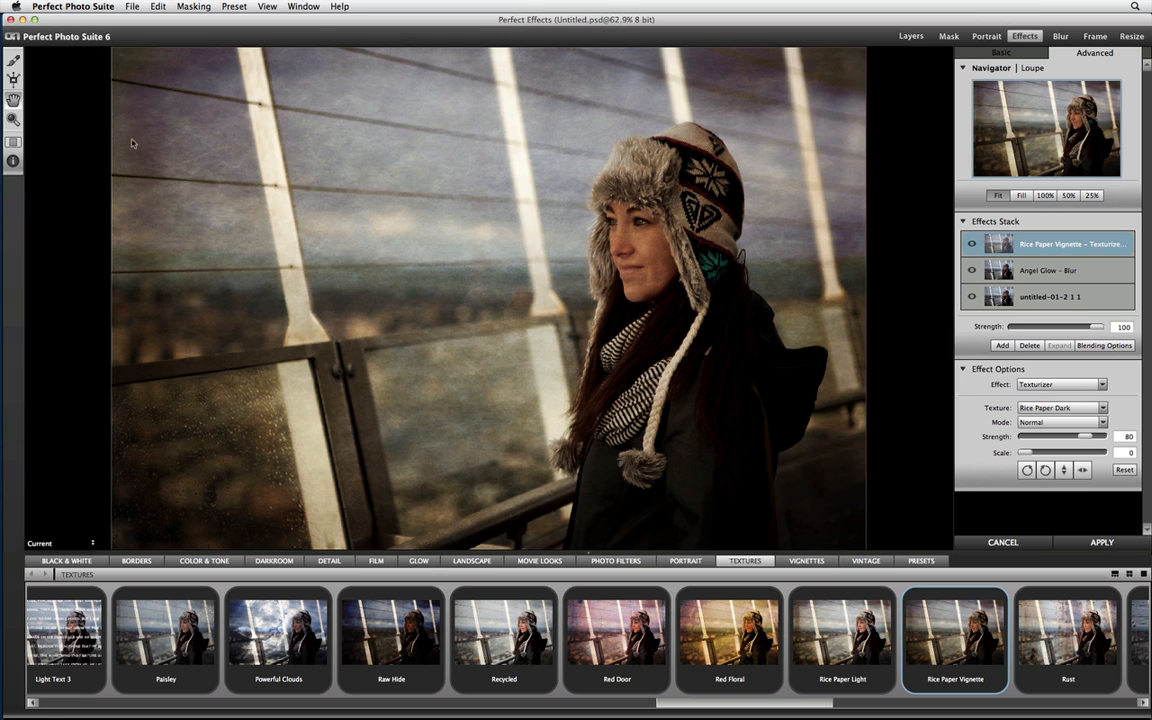
Paint the texture out over the woman with the Masking Brush, reducing the brush size to 50, and apply the effects.
left_click(13, 61)
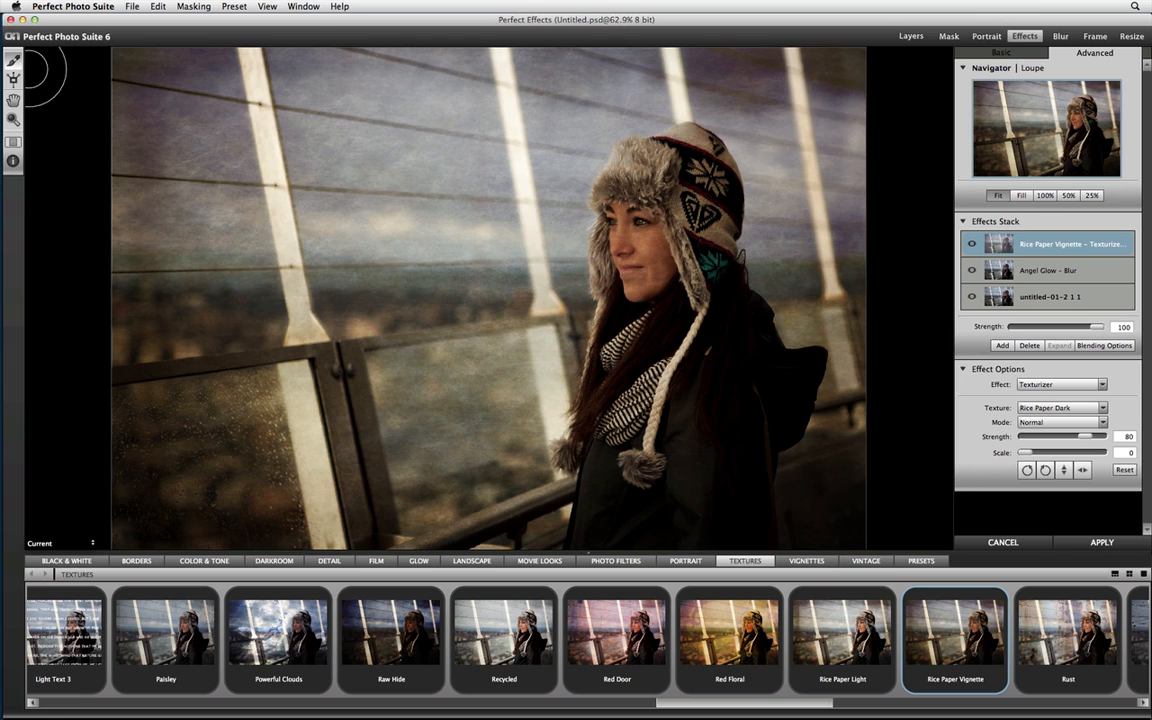
left_click(17, 161)
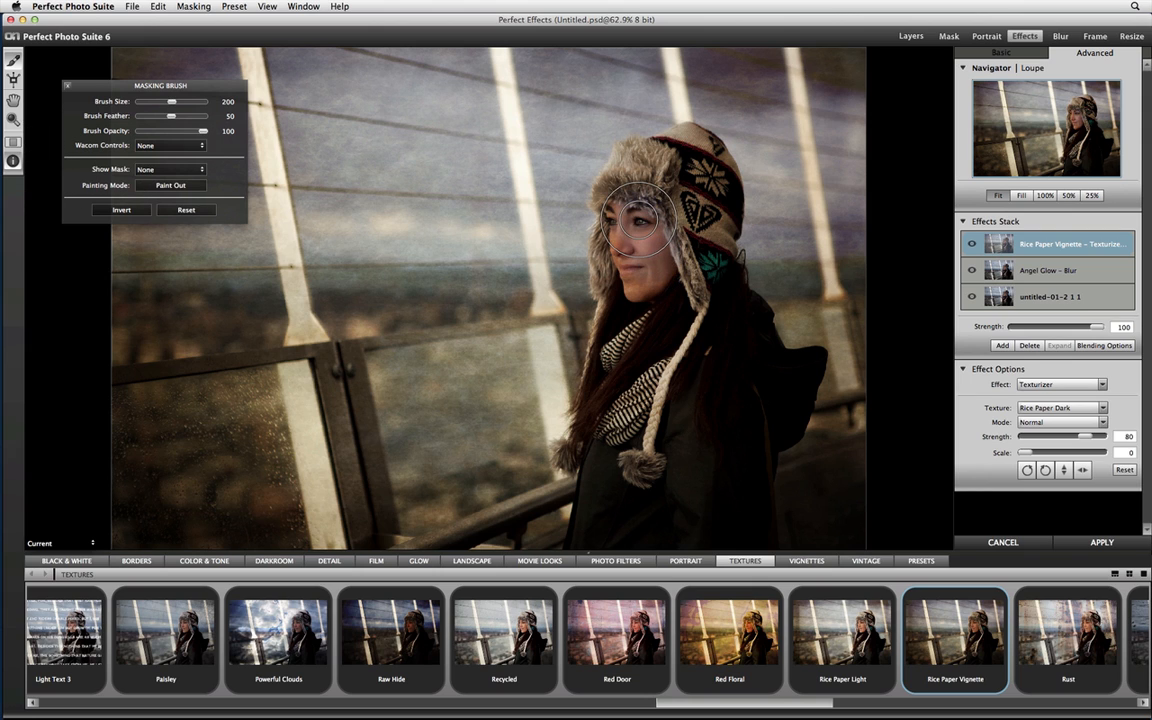
left_click_drag(655, 297, 694, 281)
mouse_move(700, 205)
left_mouse_down()
mouse_move(687, 165)
mouse_move(629, 205)
mouse_move(647, 173)
mouse_move(624, 191)
mouse_move(639, 300)
mouse_move(638, 322)
mouse_move(629, 272)
mouse_move(606, 380)
mouse_move(615, 528)
mouse_move(689, 381)
mouse_move(706, 497)
mouse_move(747, 474)
mouse_move(729, 505)
mouse_move(733, 527)
mouse_move(727, 452)
mouse_move(752, 384)
mouse_move(700, 296)
mouse_move(672, 289)
mouse_move(653, 241)
mouse_move(638, 255)
mouse_move(660, 361)
mouse_move(654, 460)
left_mouse_up()
key("bracketleft")
key("bracketleft")
key("bracketleft")
key("bracketleft")
key("bracketleft")
key("bracketleft")
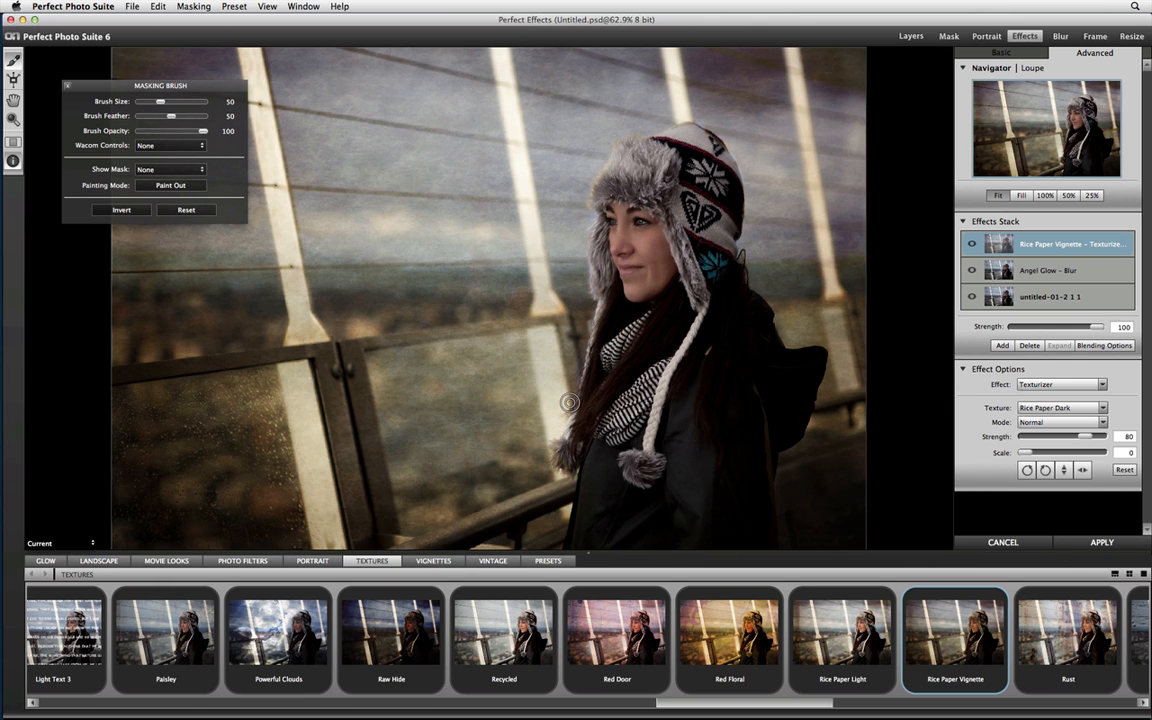
left_click(588, 553)
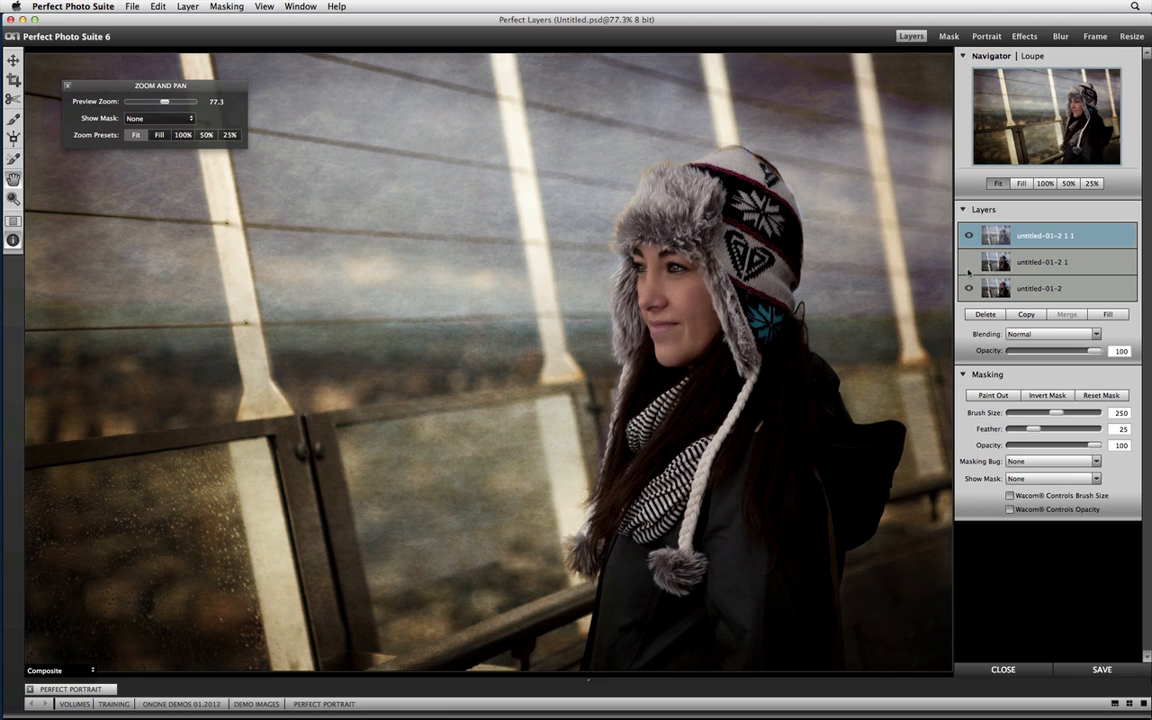
Toggle the visibility of the effects and retouching layers to compare the result with the original photo.
left_click(968, 263)
left_click(968, 263)
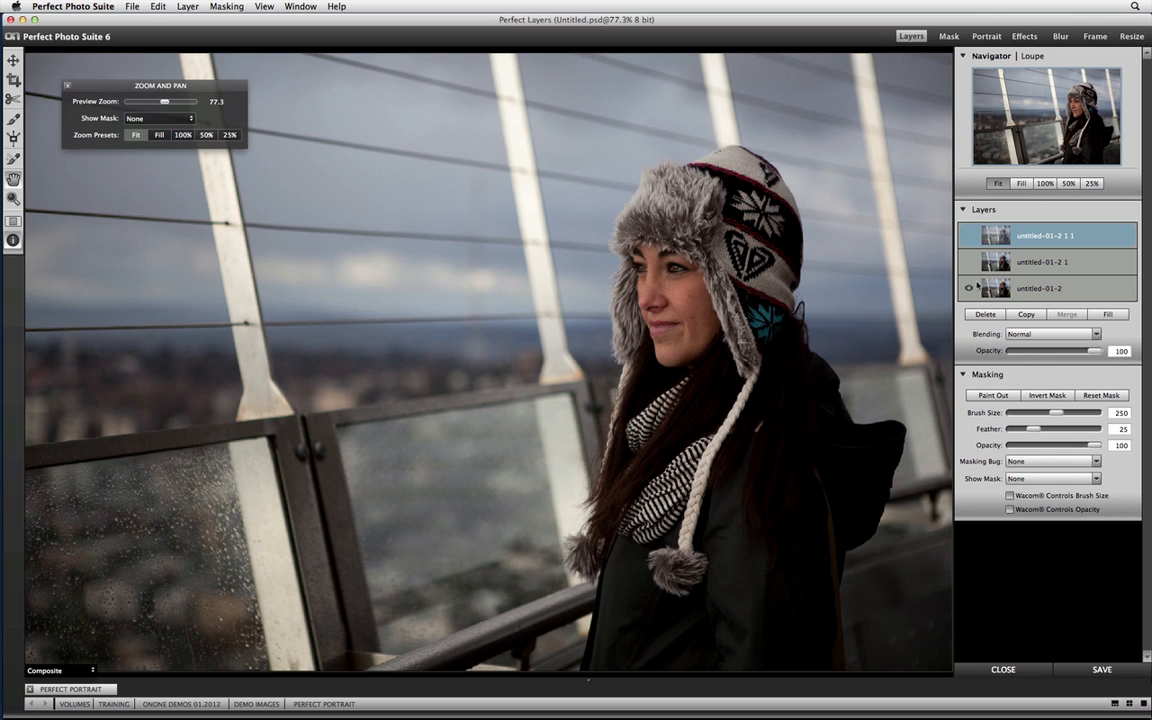
left_click(968, 263)
left_click(968, 235)
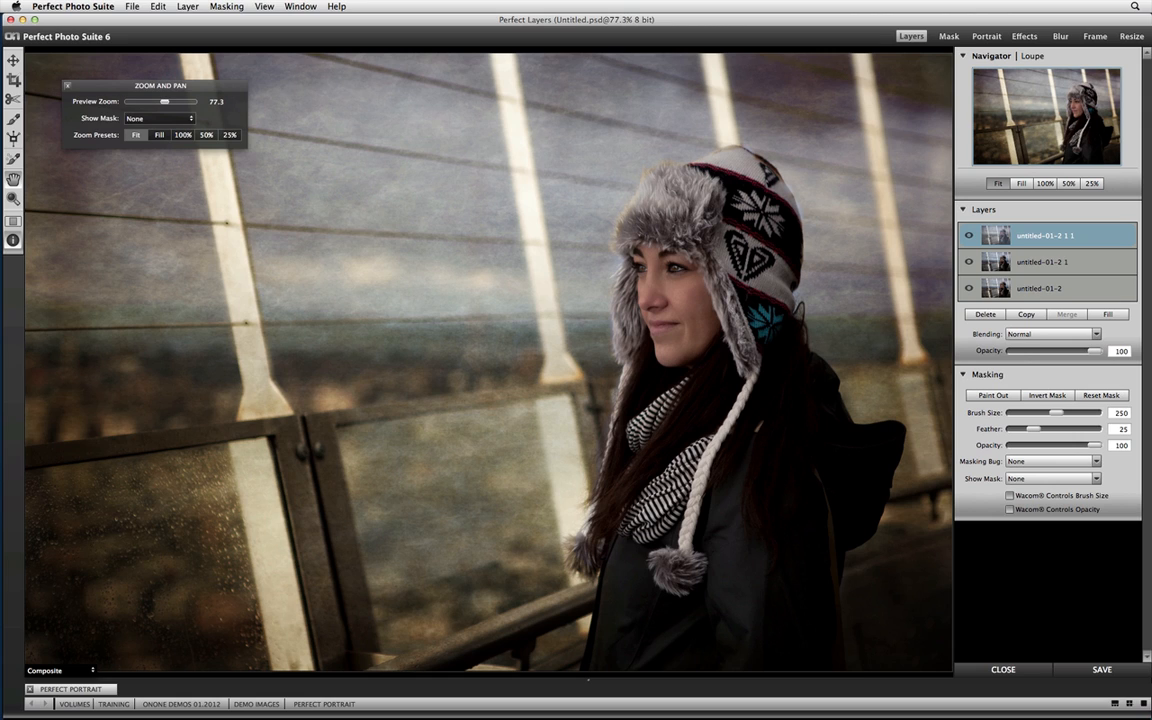
key("super+Tab")
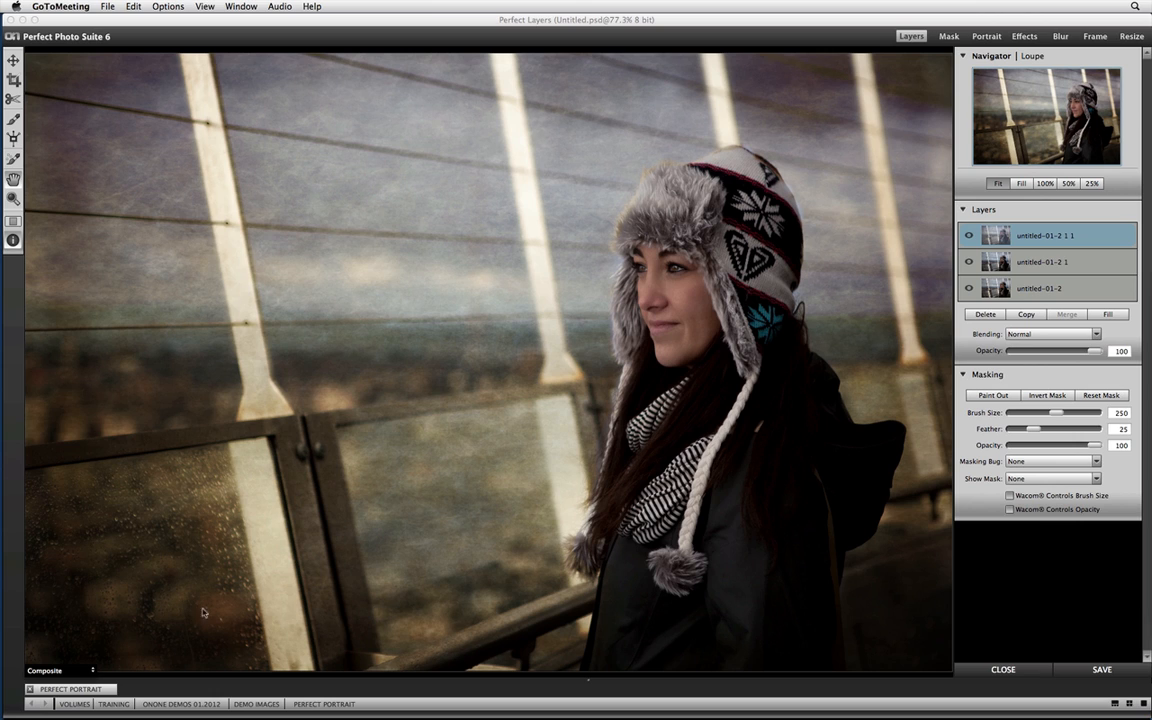
left_click(322, 705)
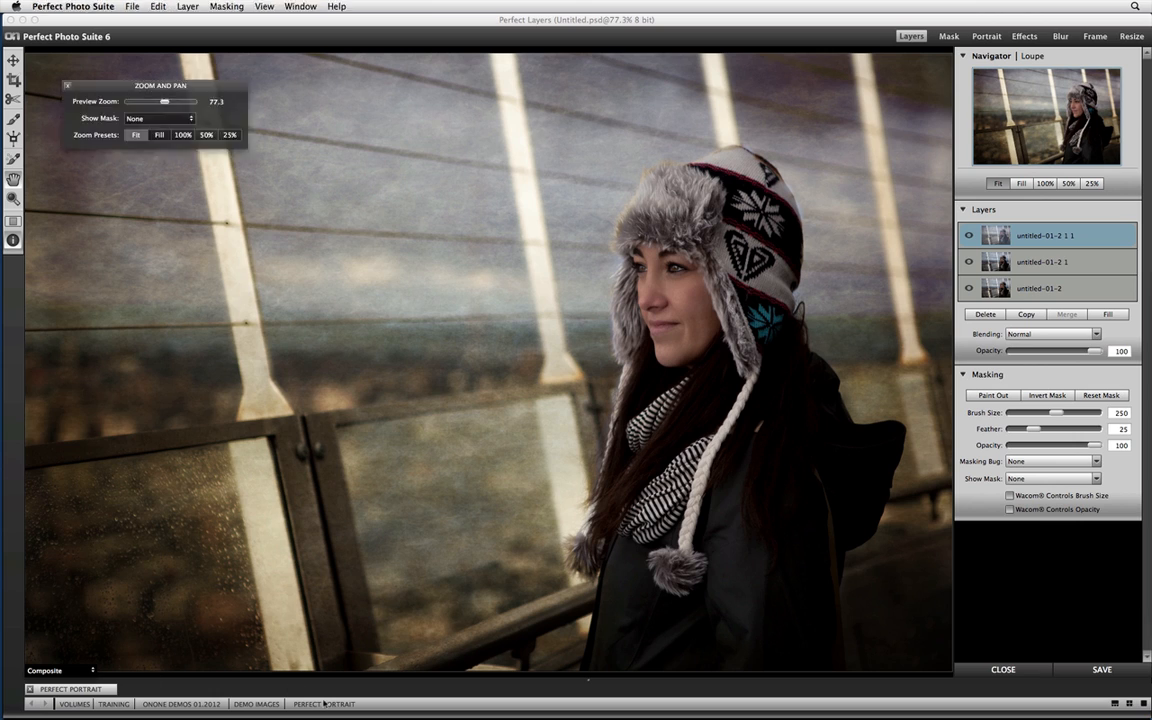
Open Shine and Eye.psd from the Perfect Portrait folder and close the floating Zoom and Pan options.
left_click(62, 689)
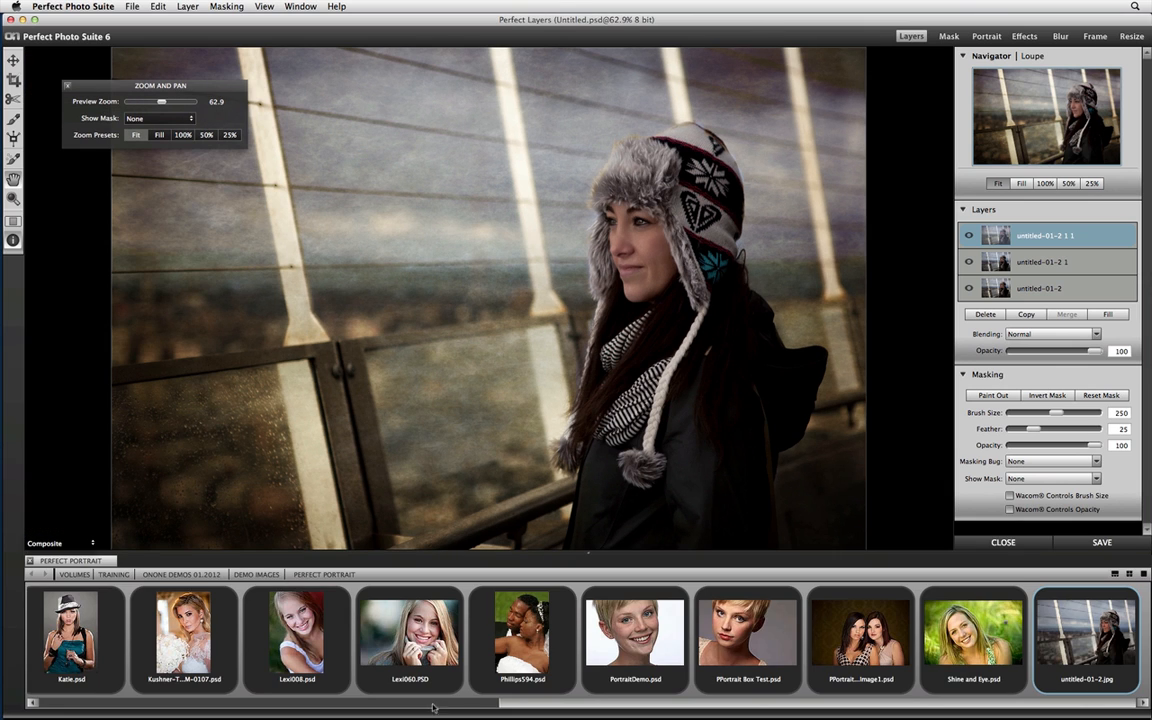
double_click(965, 680)
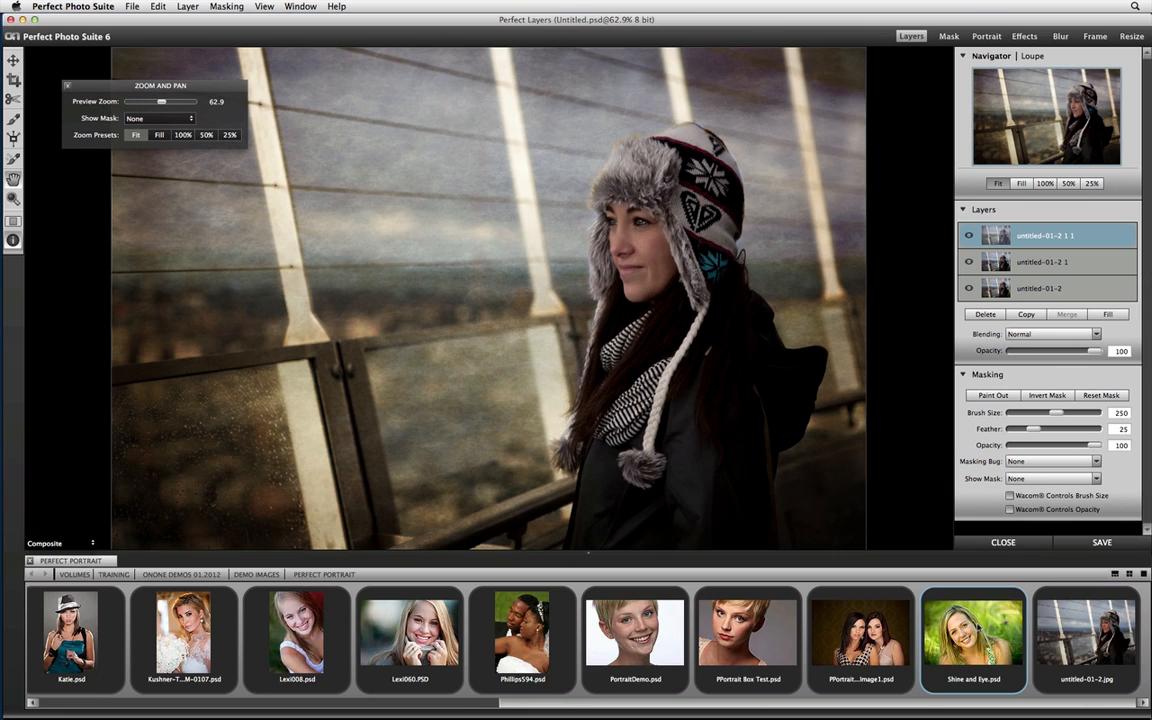
left_click(514, 382)
left_click(532, 384)
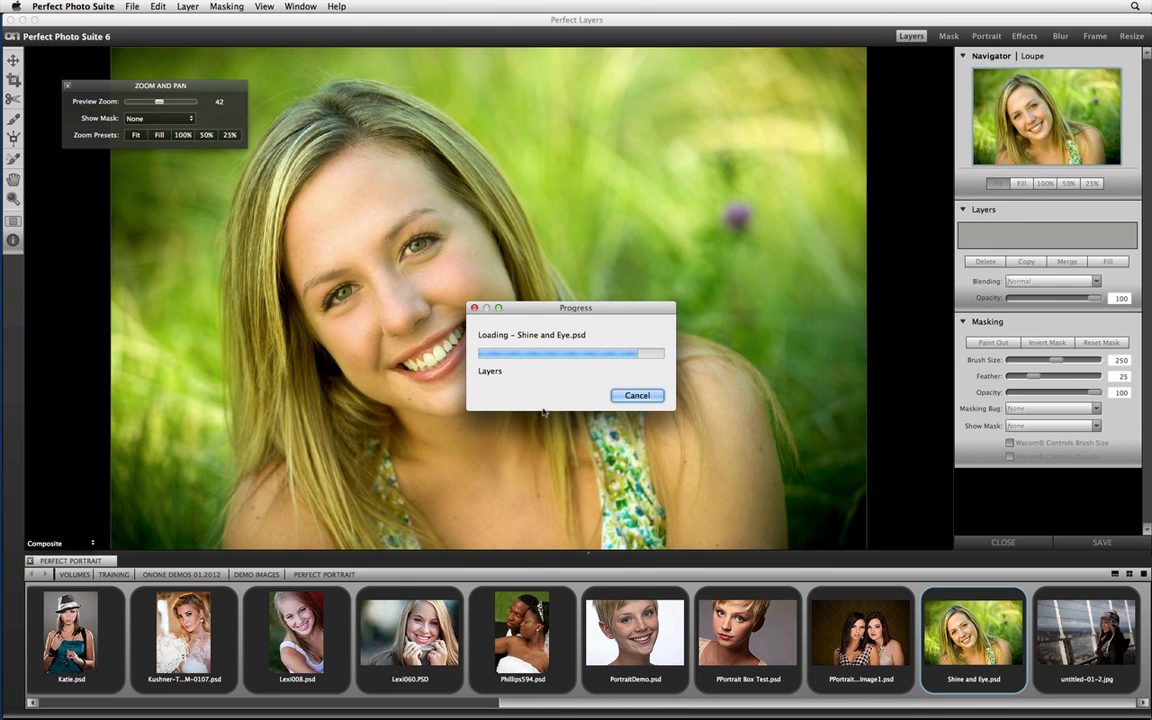
left_click(67, 85)
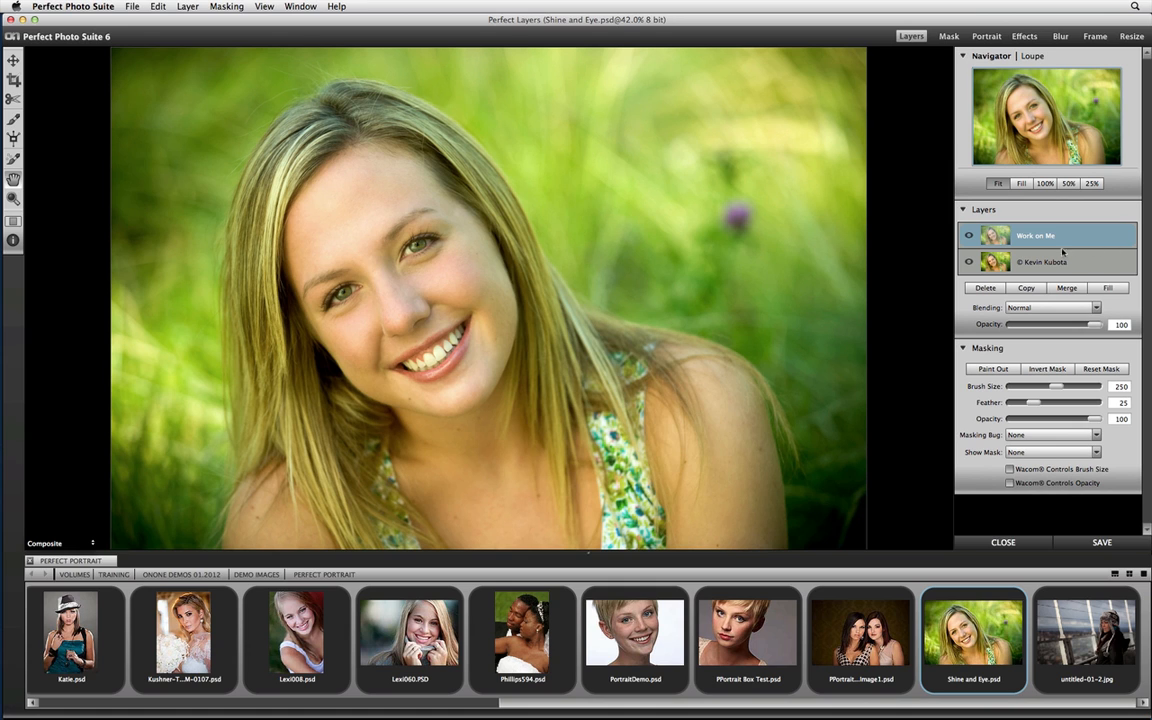
Open the blonde woman's photo in Perfect Portrait and toggle the preview to compare the automatic retouch with the original.
left_click(984, 37)
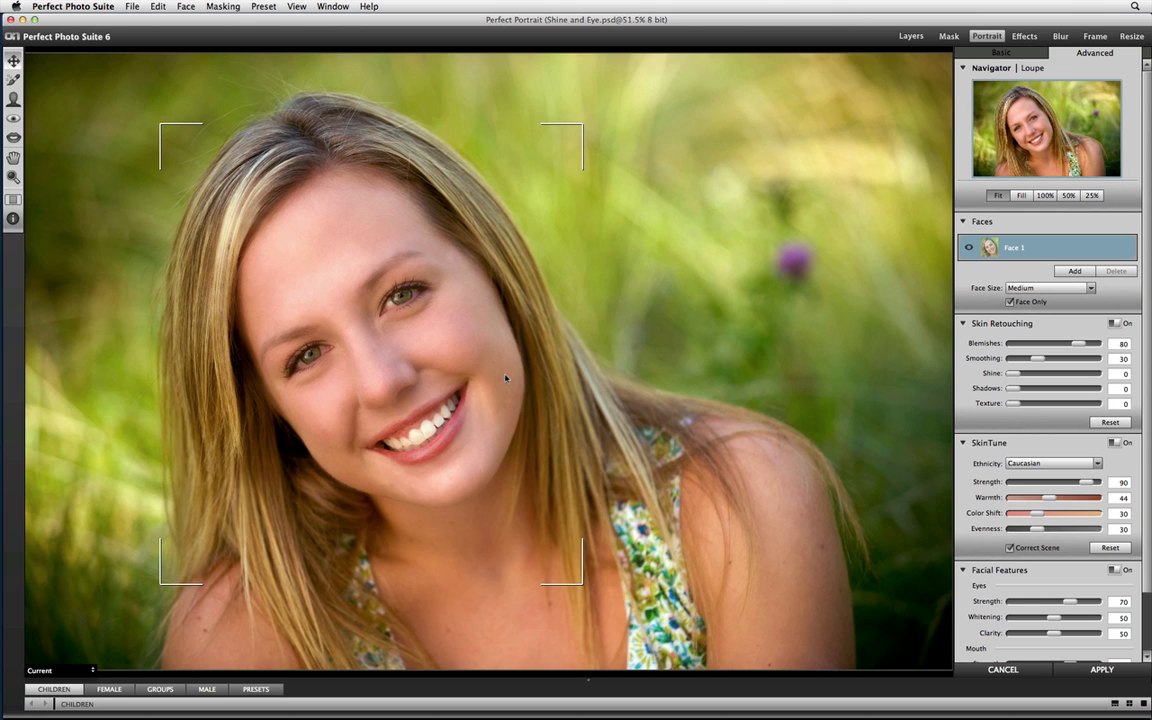
key("super+p")
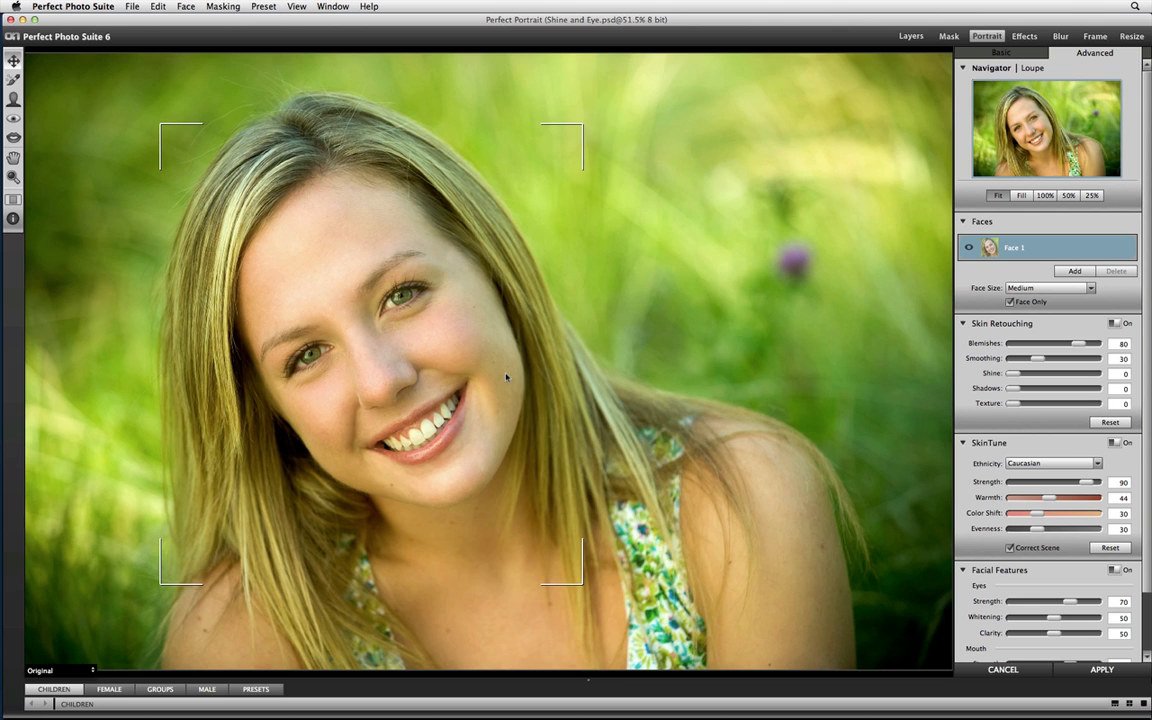
key("super+p")
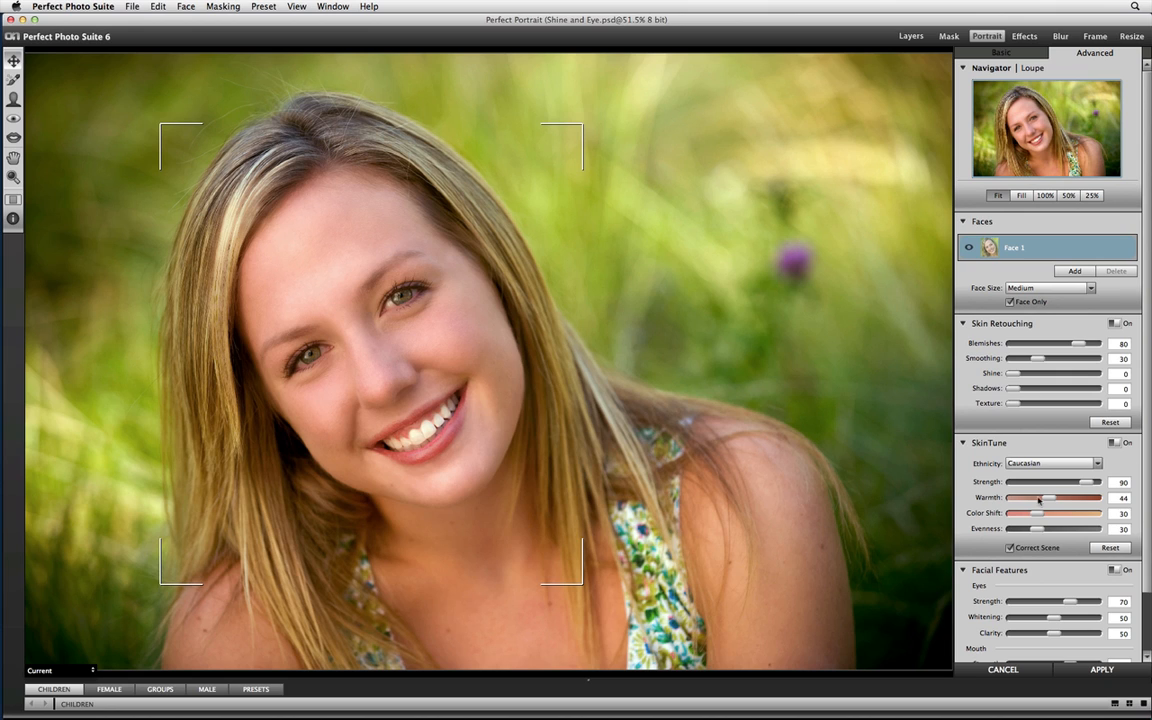
Set the SkinTune Warmth to 36 and look at the Basic set of controls before returning to the Advanced set.
left_click_drag(1047, 498, 1044, 498)
left_click(1001, 53)
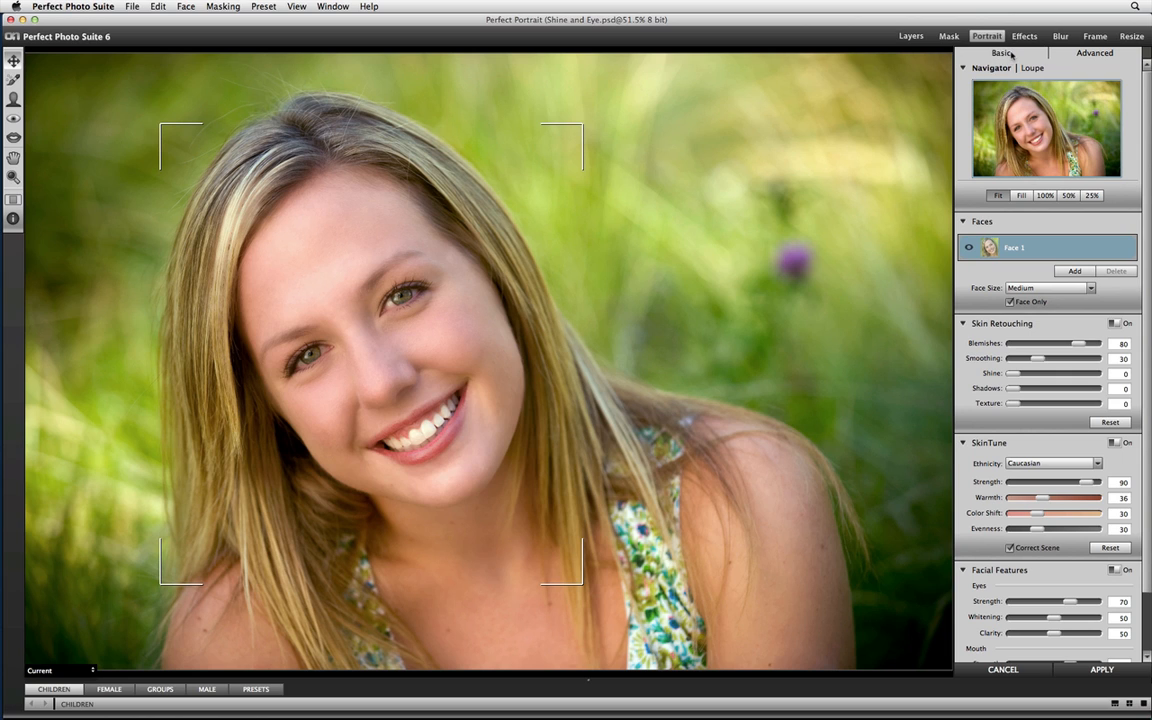
left_click(1008, 55)
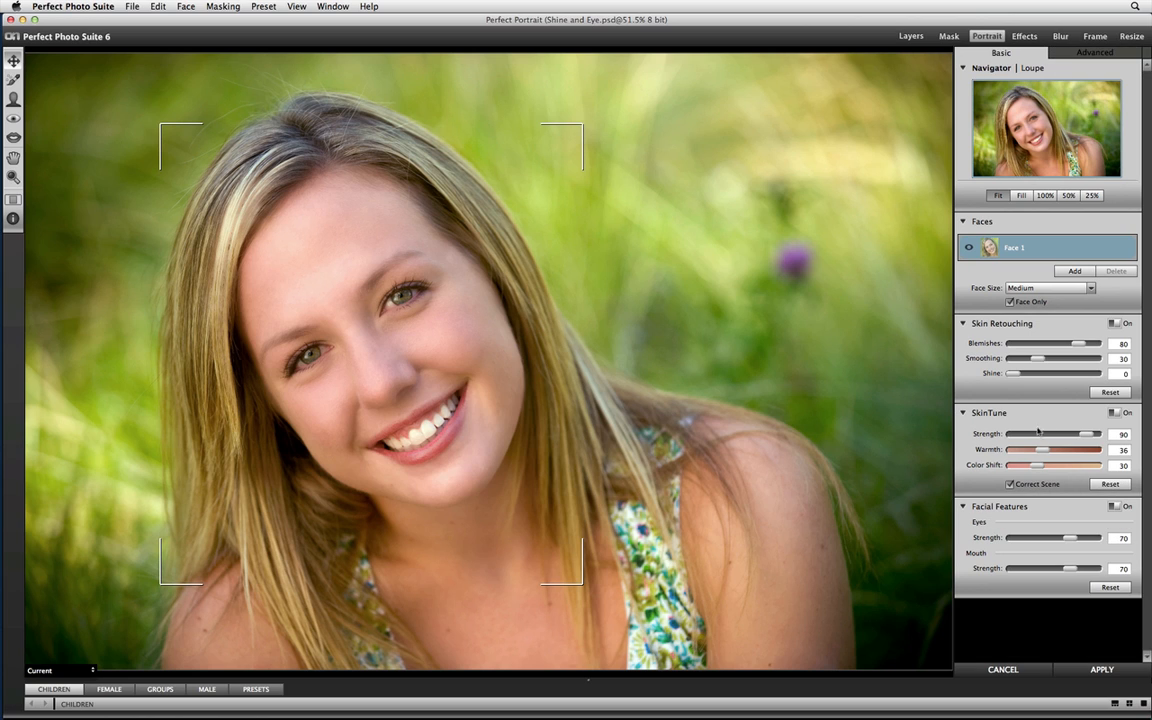
left_click(1080, 54)
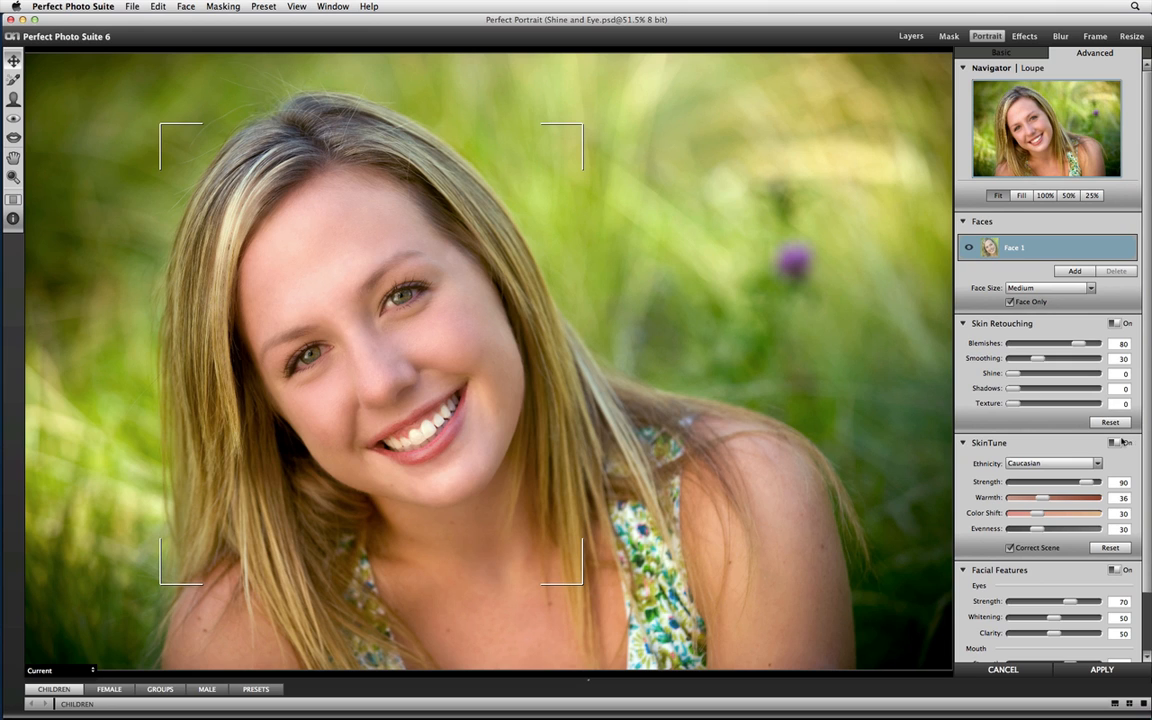
Collapse the SkinTune settings and select the Skin Refine Brush with its brush options shown.
left_click(964, 443)
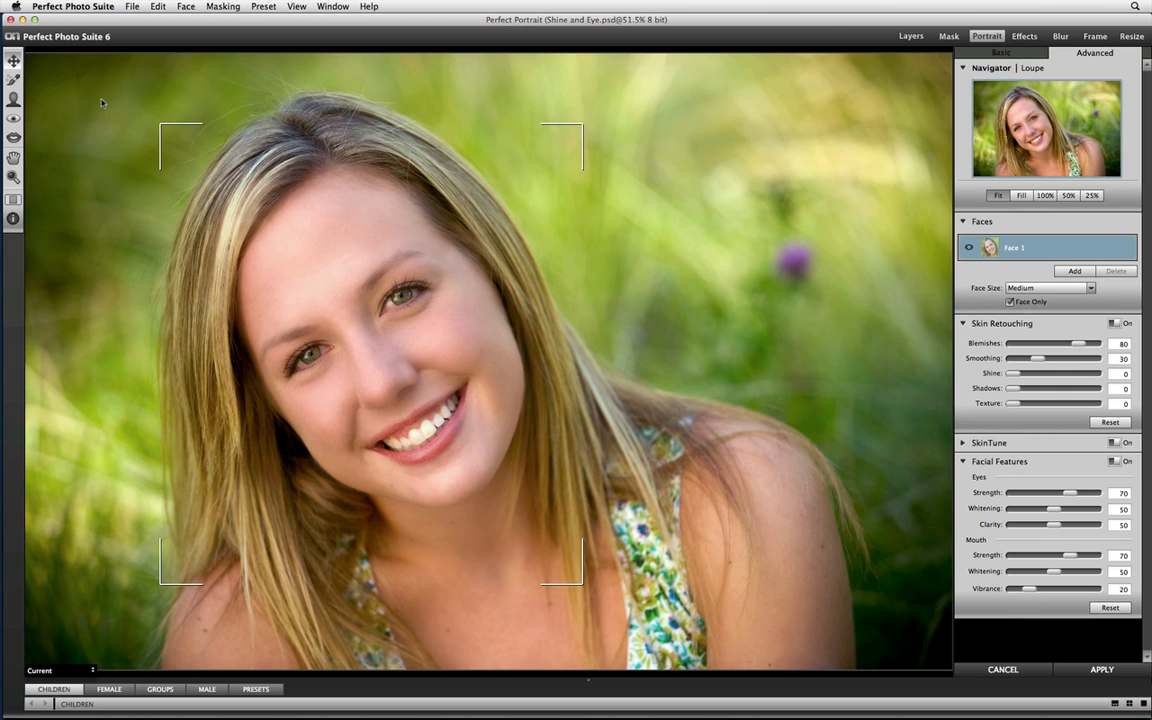
left_click(13, 98)
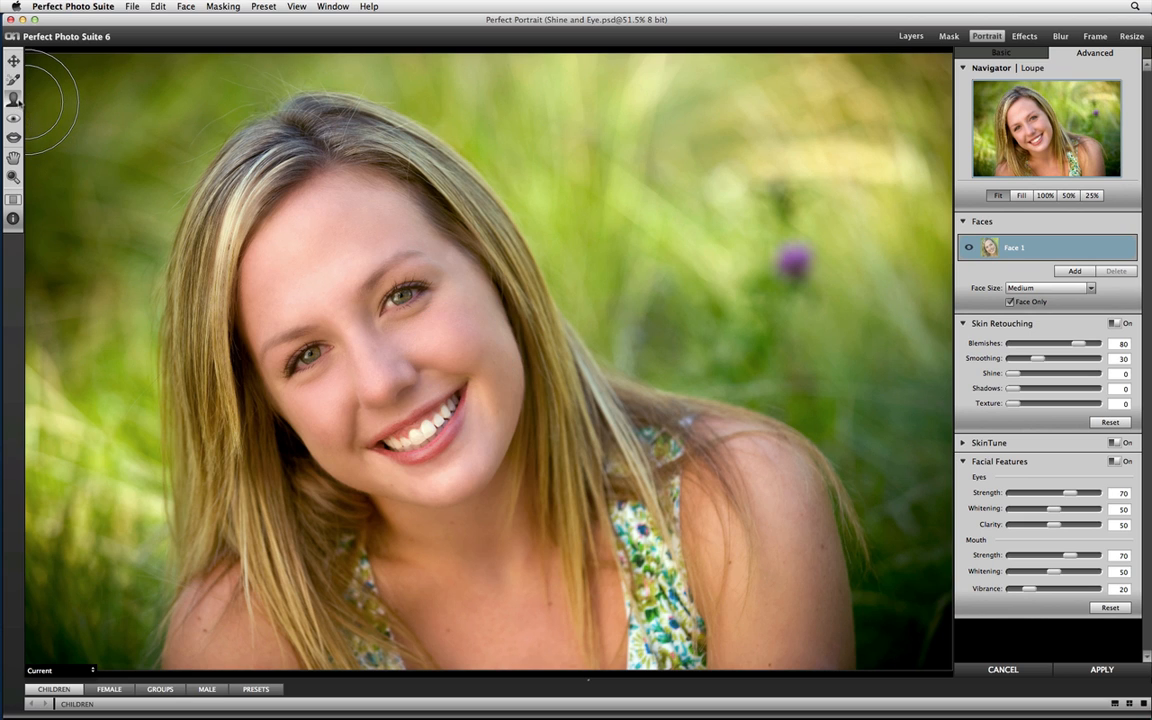
left_click(13, 198)
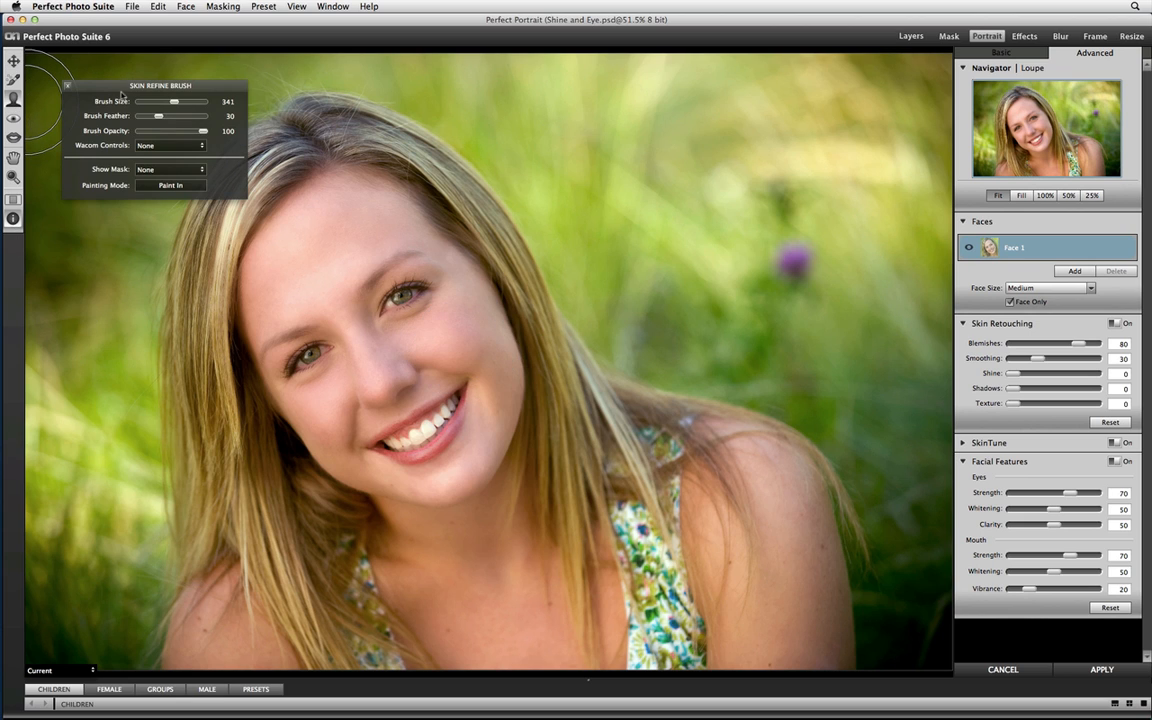
Move the Skin Refine Brush options clear of the face and show the skin mask as an Overlay.
mouse_move(164, 84)
left_mouse_down()
mouse_move(230, 101)
mouse_move(655, 97)
left_mouse_up()
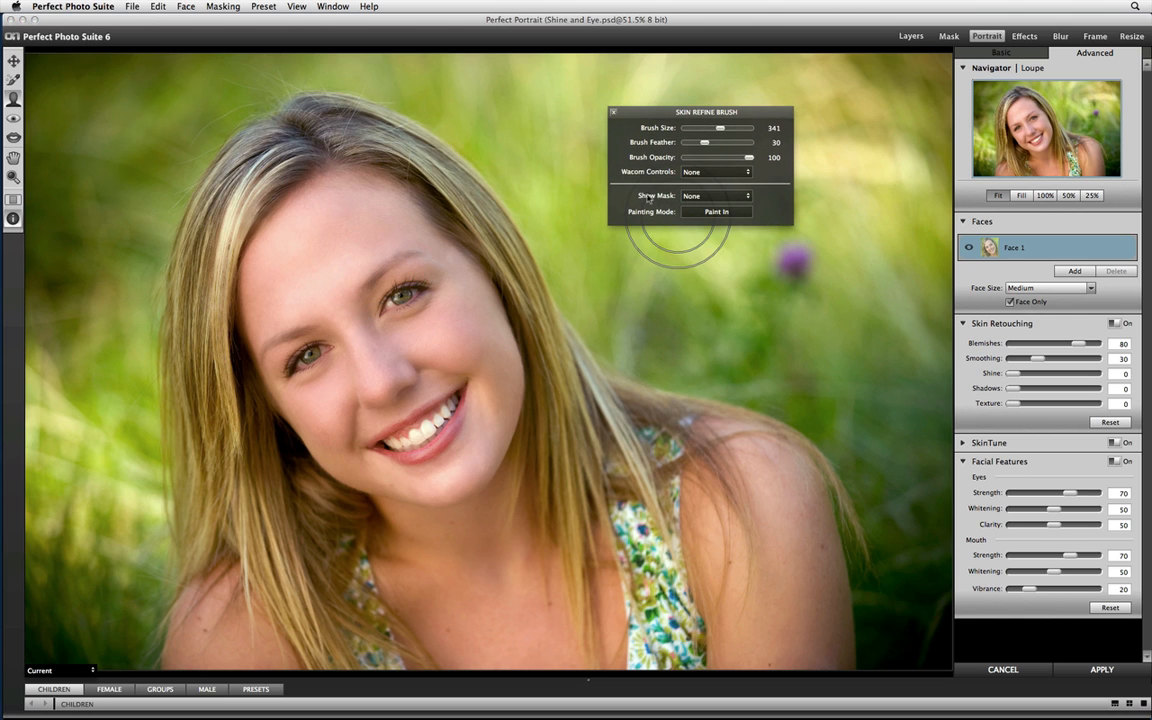
left_click(716, 196)
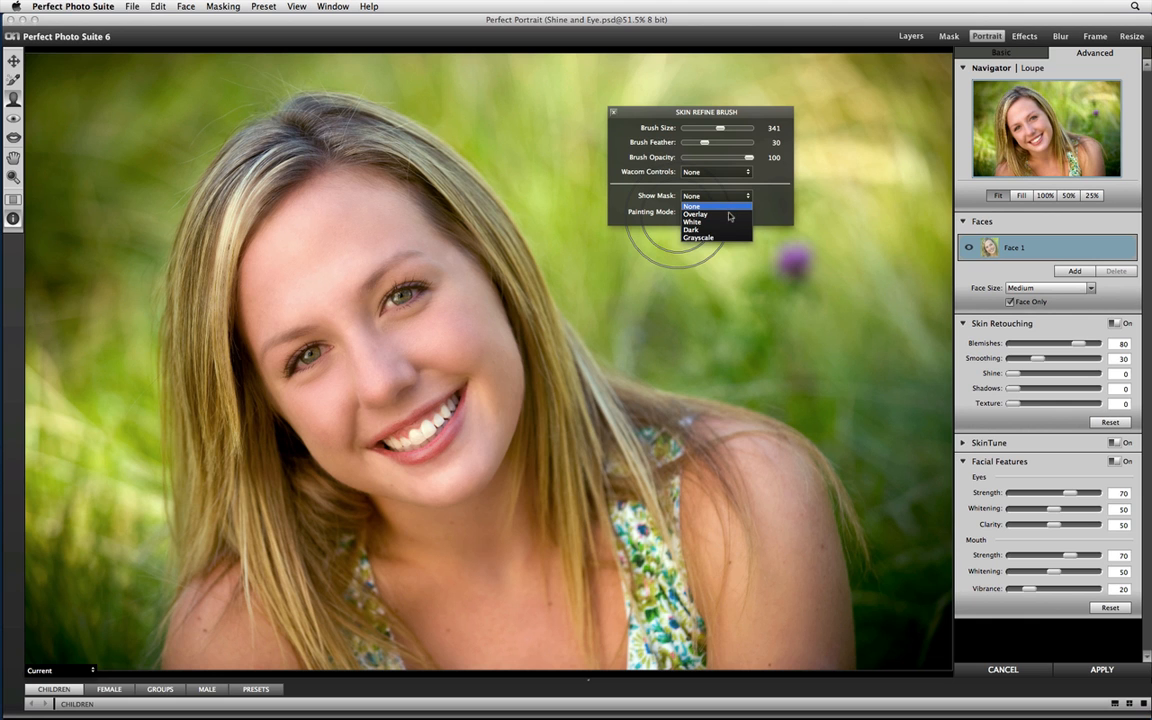
left_click(720, 214)
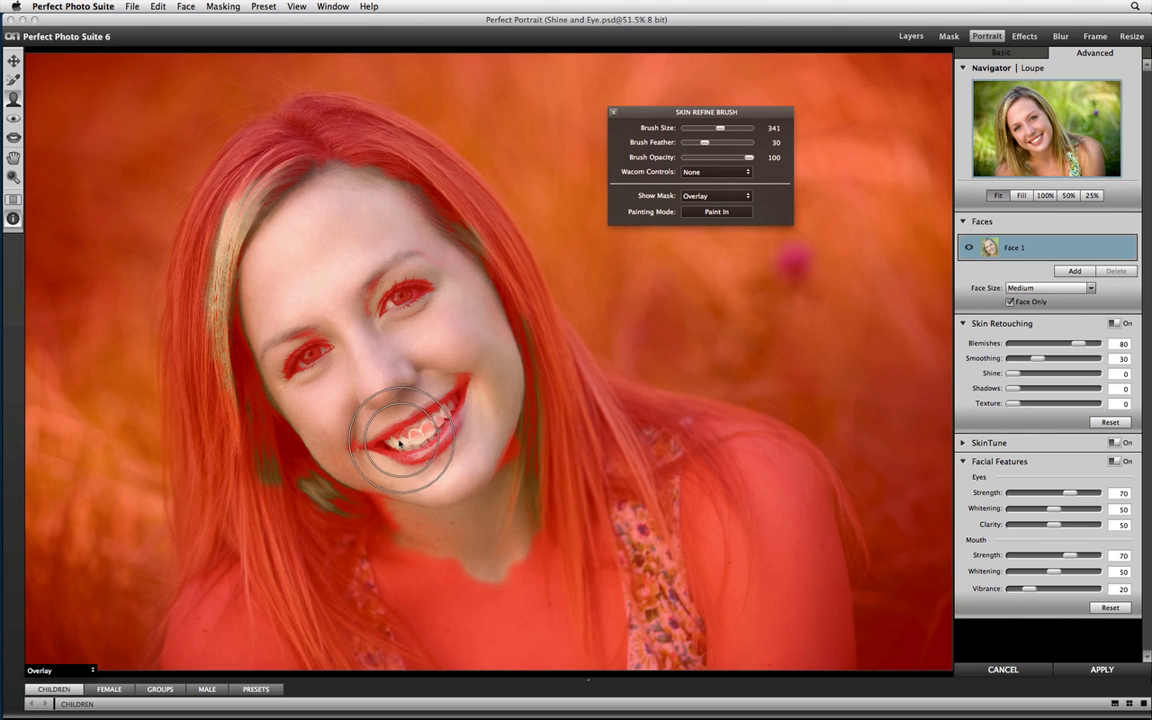
Set the Skin Refine Brush size to 150 in Paint Out mode and remove the hair and neck from the skin mask.
key("bracketleft")
key("bracketleft")
key("bracketleft")
key("bracketleft")
key("bracketleft")
key("bracketleft")
key("bracketleft")
key("bracketleft")
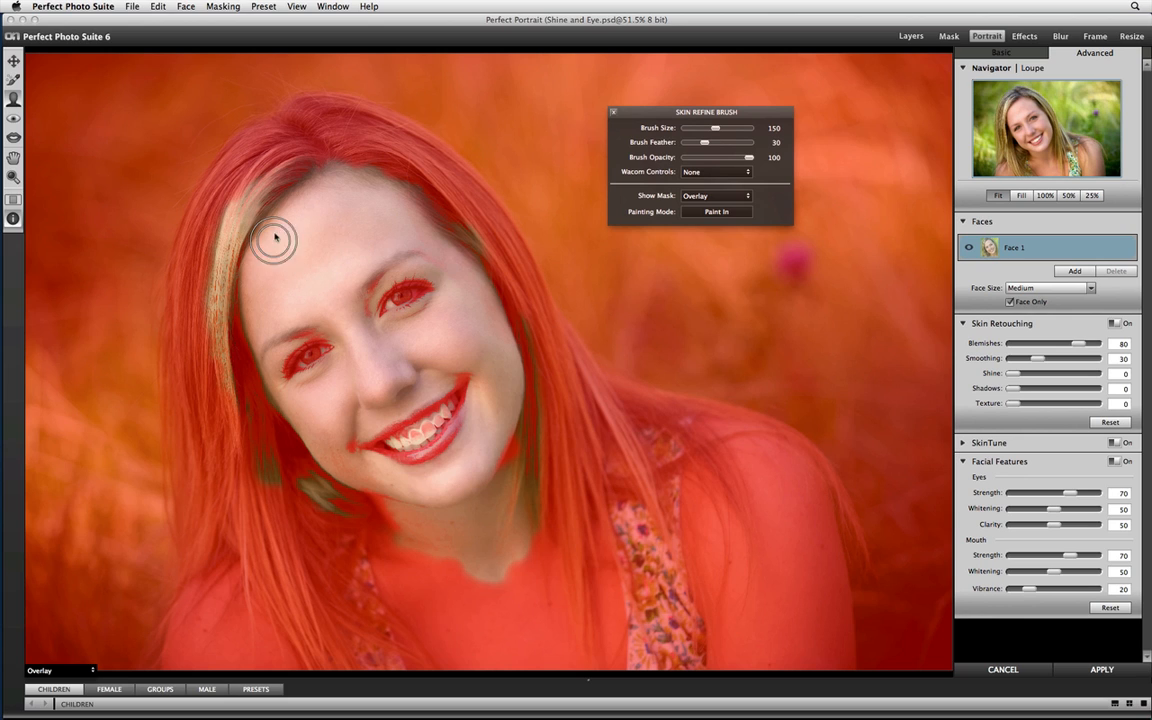
left_click(689, 212)
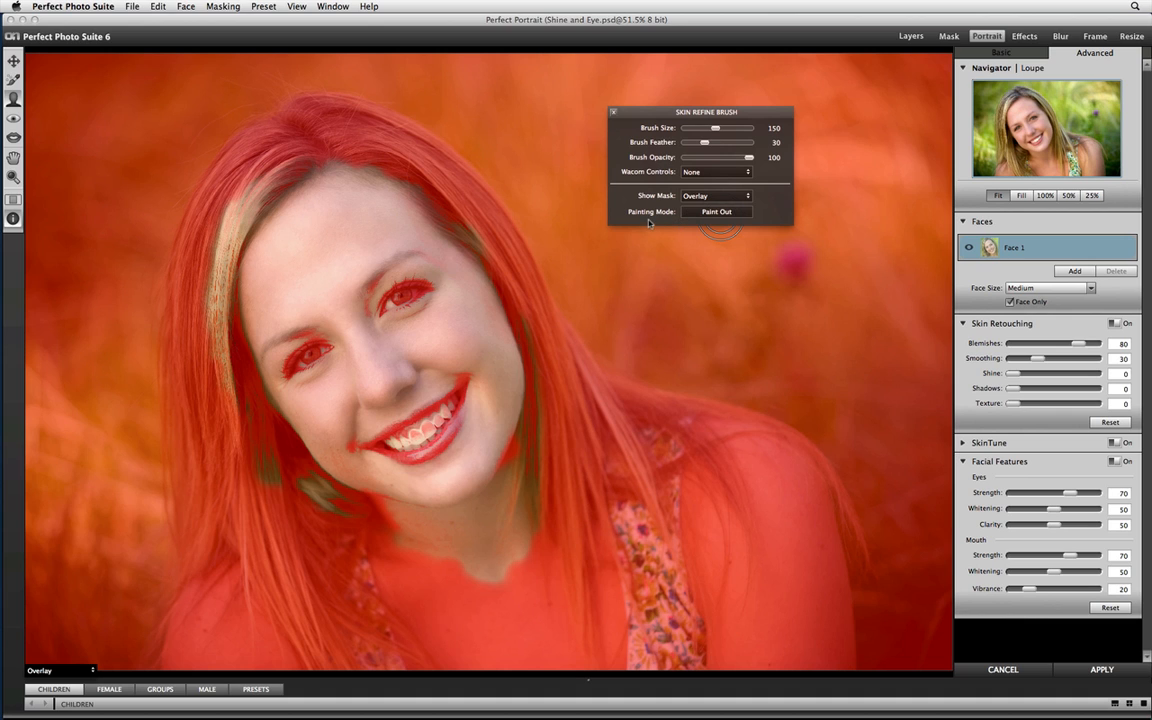
mouse_move(249, 184)
left_mouse_down()
mouse_move(220, 215)
mouse_move(246, 193)
mouse_move(209, 292)
mouse_move(219, 363)
mouse_move(246, 423)
mouse_move(361, 514)
mouse_move(519, 528)
mouse_move(524, 551)
mouse_move(458, 578)
mouse_move(375, 545)
mouse_move(525, 553)
mouse_move(583, 527)
mouse_move(451, 546)
mouse_move(542, 507)
mouse_move(503, 501)
mouse_move(469, 528)
mouse_move(556, 460)
mouse_move(574, 406)
mouse_move(532, 517)
mouse_move(605, 465)
left_mouse_up()
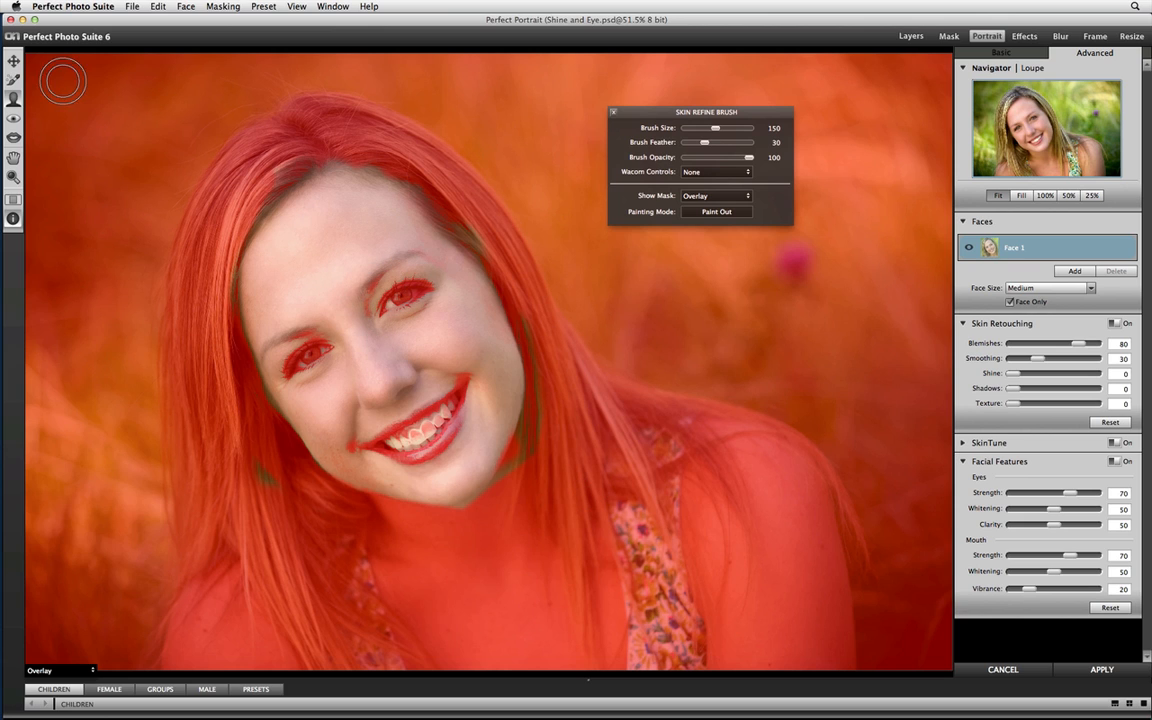
Reduce the Eye Refine Brush size to 50 and paint in the missing areas around the eyes.
left_click(13, 118)
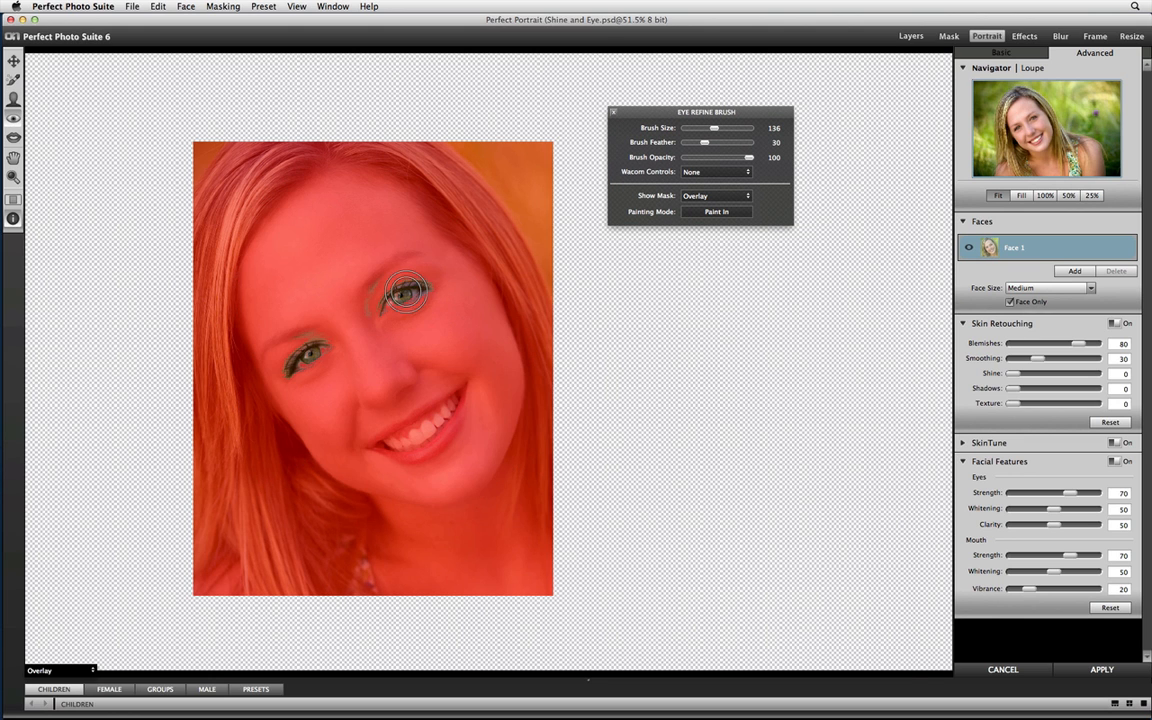
key("bracketleft")
key("bracketleft")
key("bracketleft")
key("bracketleft")
key("bracketleft")
key("bracketleft")
key("bracketleft")
key("bracketleft")
key("bracketleft")
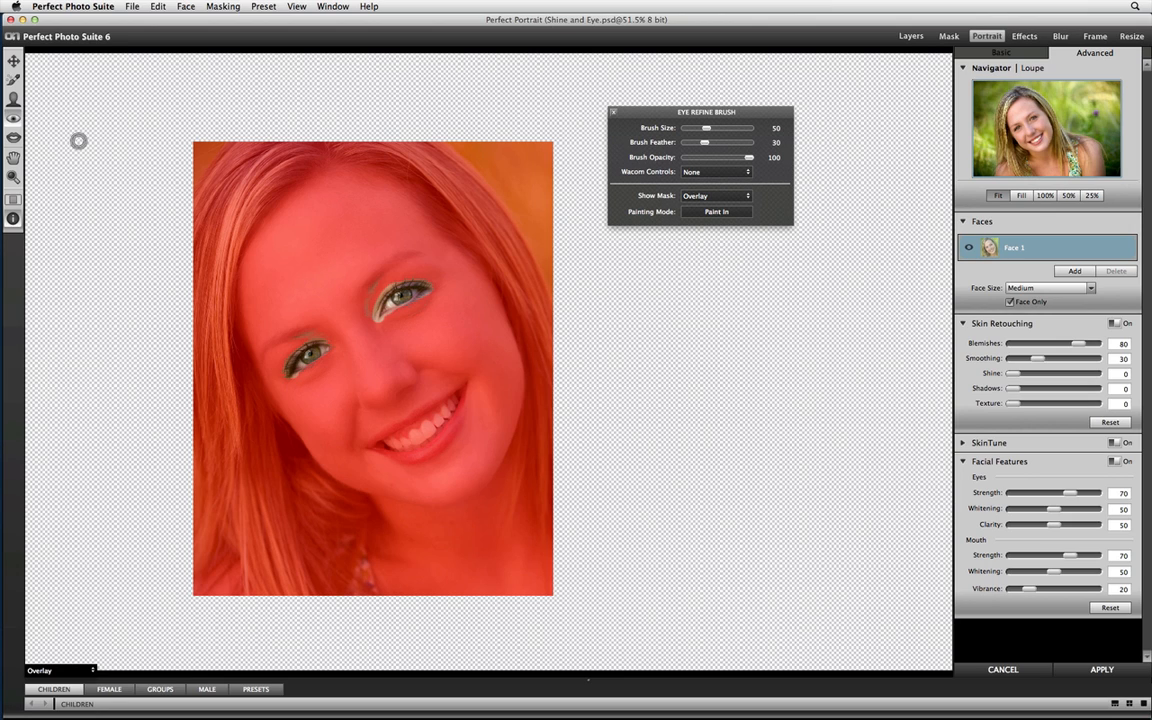
Paint the teeth and lips into the mouth mask with the Mouth Refine Brush, reducing its size to 60.
left_click(13, 135)
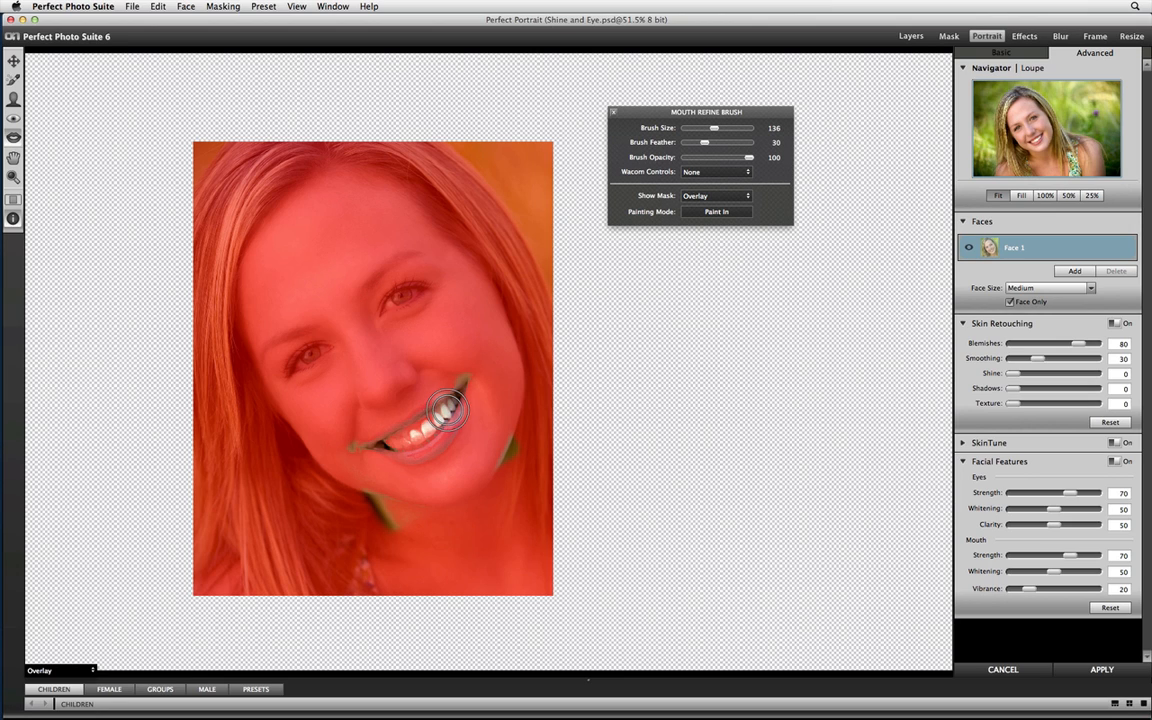
key("bracketleft")
key("bracketleft")
key("bracketleft")
key("bracketleft")
mouse_move(420, 431)
left_mouse_down()
mouse_move(396, 440)
mouse_move(429, 432)
left_mouse_up()
key("bracketleft")
key("bracketleft")
key("bracketleft")
mouse_move(446, 431)
left_mouse_down()
mouse_move(435, 450)
mouse_move(457, 431)
mouse_move(423, 452)
mouse_move(342, 448)
mouse_move(463, 398)
mouse_move(369, 451)
left_mouse_up()
Paint out the stray areas of the mouth mask along the cheek, jaw and mouth corner.
key("x")
mouse_move(478, 384)
left_mouse_down()
mouse_move(462, 415)
mouse_move(450, 410)
mouse_move(491, 438)
mouse_move(484, 477)
mouse_move(529, 409)
left_mouse_up()
mouse_move(390, 531)
left_mouse_down()
mouse_move(372, 491)
mouse_move(436, 505)
mouse_move(384, 507)
mouse_move(410, 513)
left_mouse_up()
left_click_drag(337, 439, 355, 451)
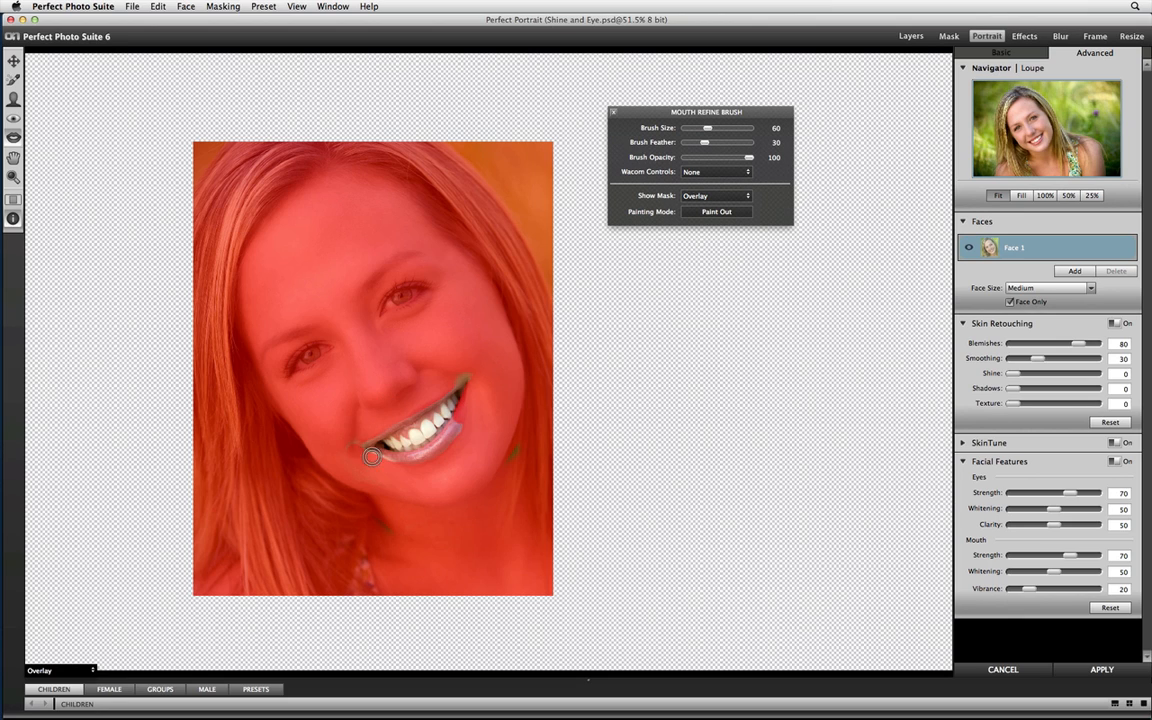
Paint the rest of the lower lip back into the mouth mask and set Show Mask to None.
key("x")
left_click_drag(421, 447, 465, 401)
left_click(691, 197)
left_click(686, 199)
left_click(686, 197)
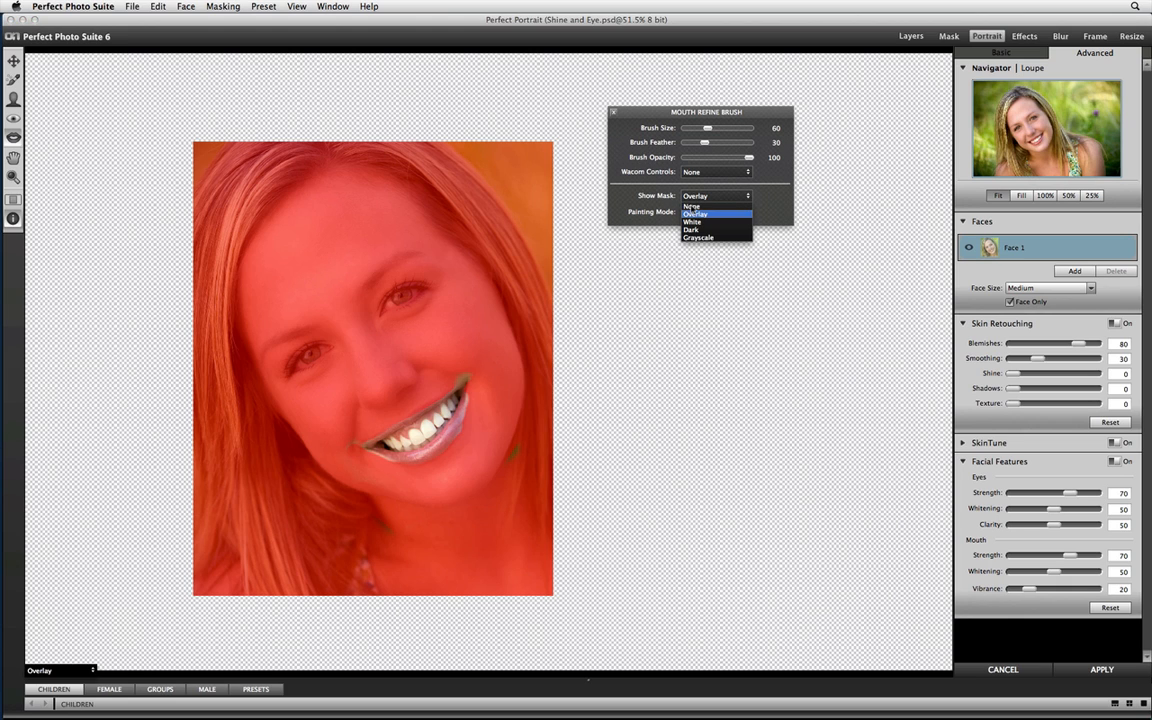
left_click(691, 206)
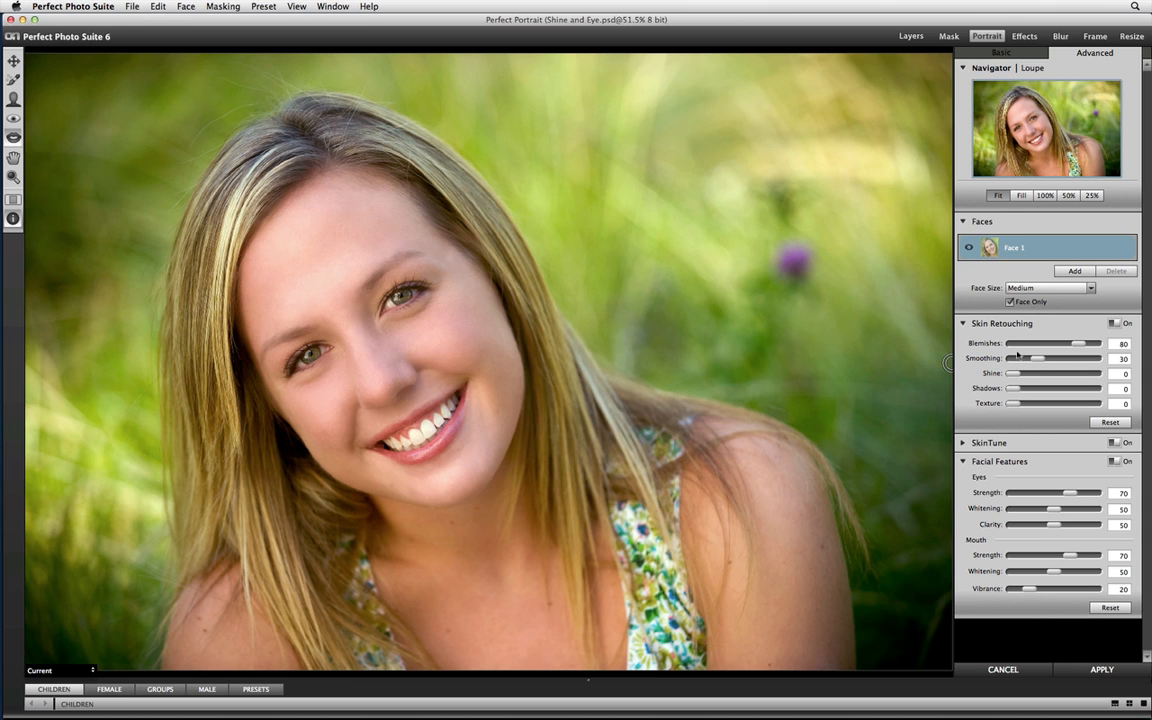
Set the Skin Retouching Blemishes to 51 and Smoothing to 23.
left_click_drag(1078, 343, 1012, 344)
left_click_drag(1037, 358, 1016, 369)
left_click_drag(1013, 343, 1054, 343)
left_click(1030, 358)
Set the Eyes Strength to 100, Whitening to 67 and Clarity to 62.
left_click_drag(1097, 492, 1104, 492)
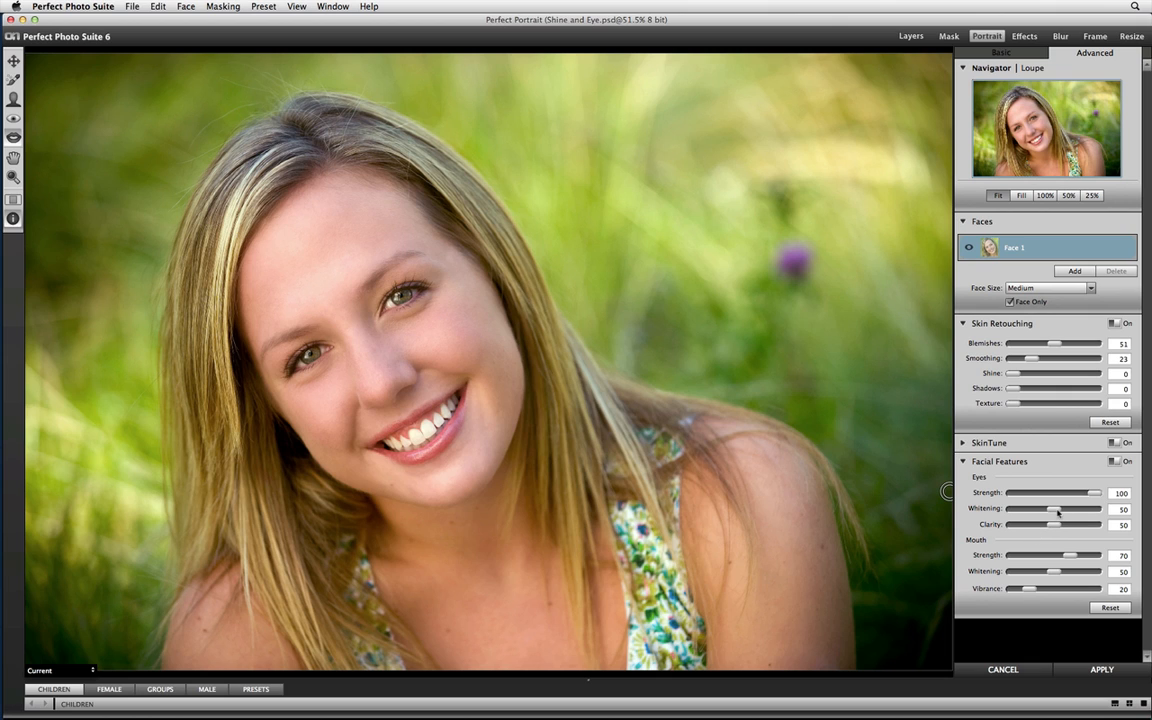
left_click_drag(1056, 509, 1068, 509)
left_click_drag(1054, 525, 1066, 526)
Set the Mouth Strength to 100 and Whitening to 34, and toggle the preview to compare with the original.
left_click_drag(1070, 555, 1102, 558)
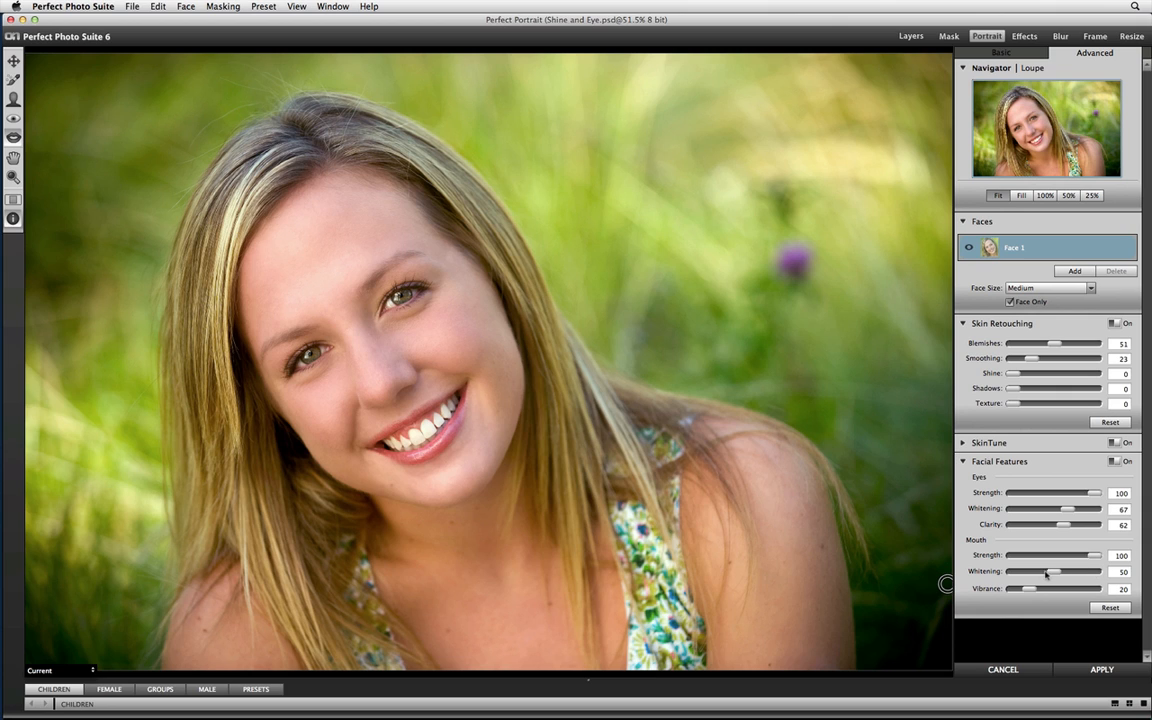
left_click_drag(1052, 572, 1036, 575)
left_click_drag(1046, 573, 1039, 576)
key("super+p")
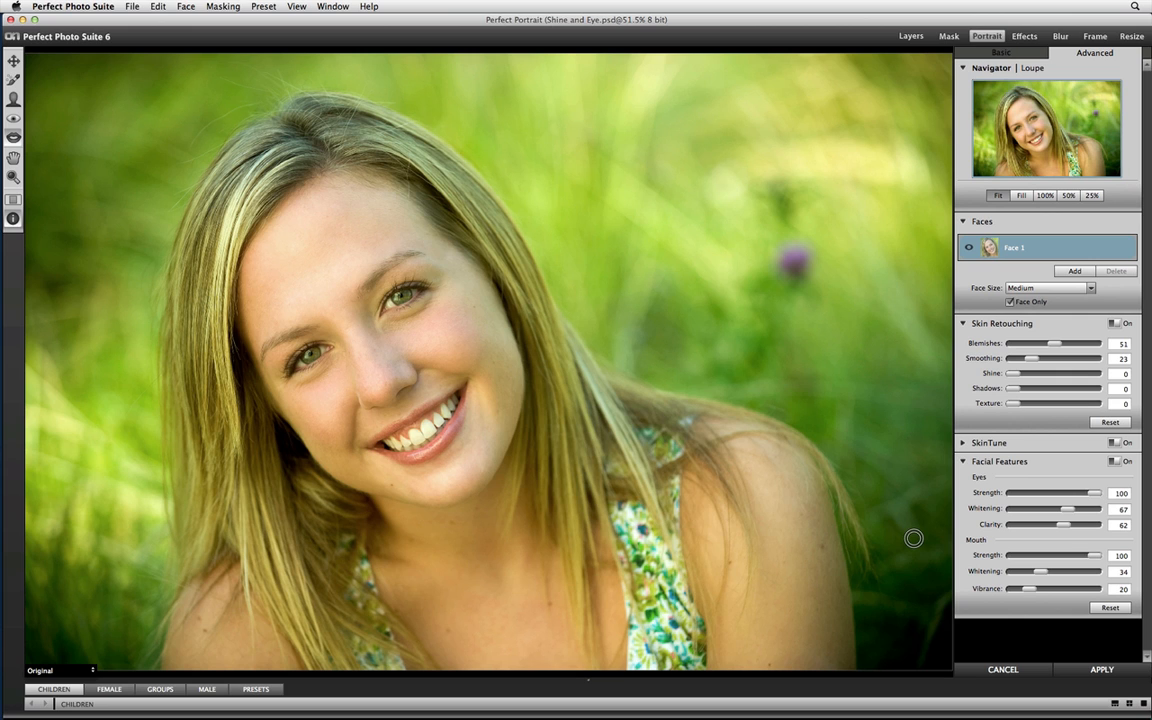
key("super+p")
key("super+p")
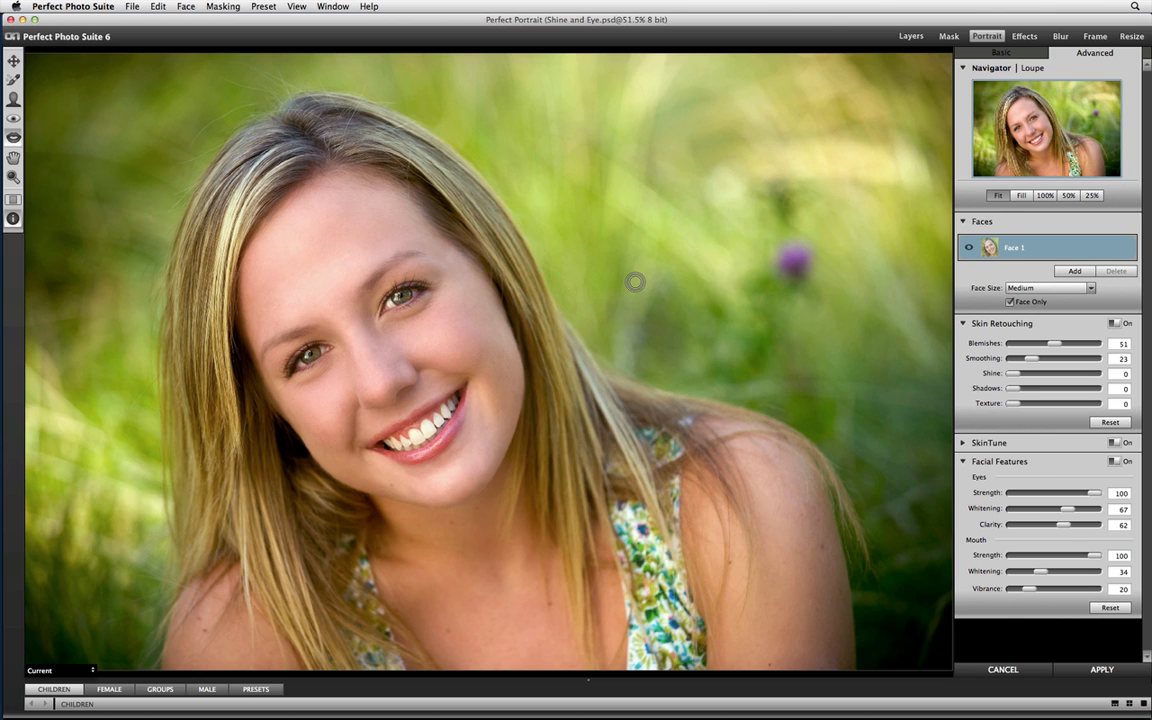
key("bracketright")
key("bracketright")
key("bracketright")
key("bracketright")
key("bracketright")
key("bracketright")
key("super+Tab")
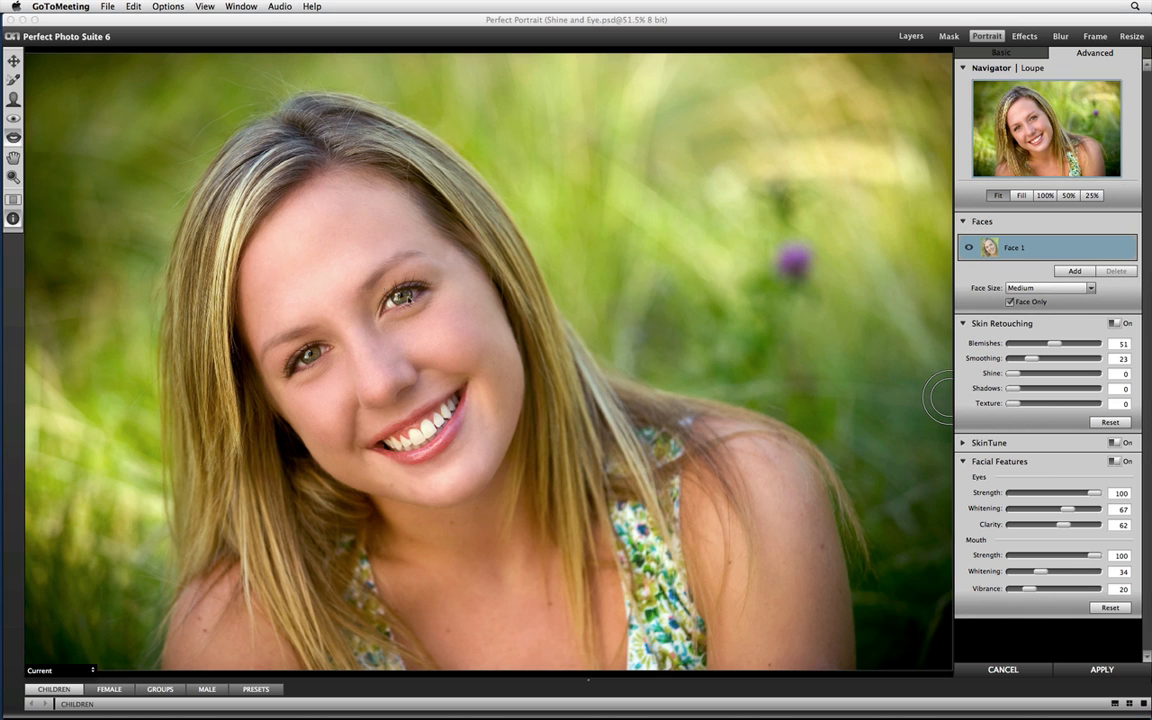
left_click(20, 205)
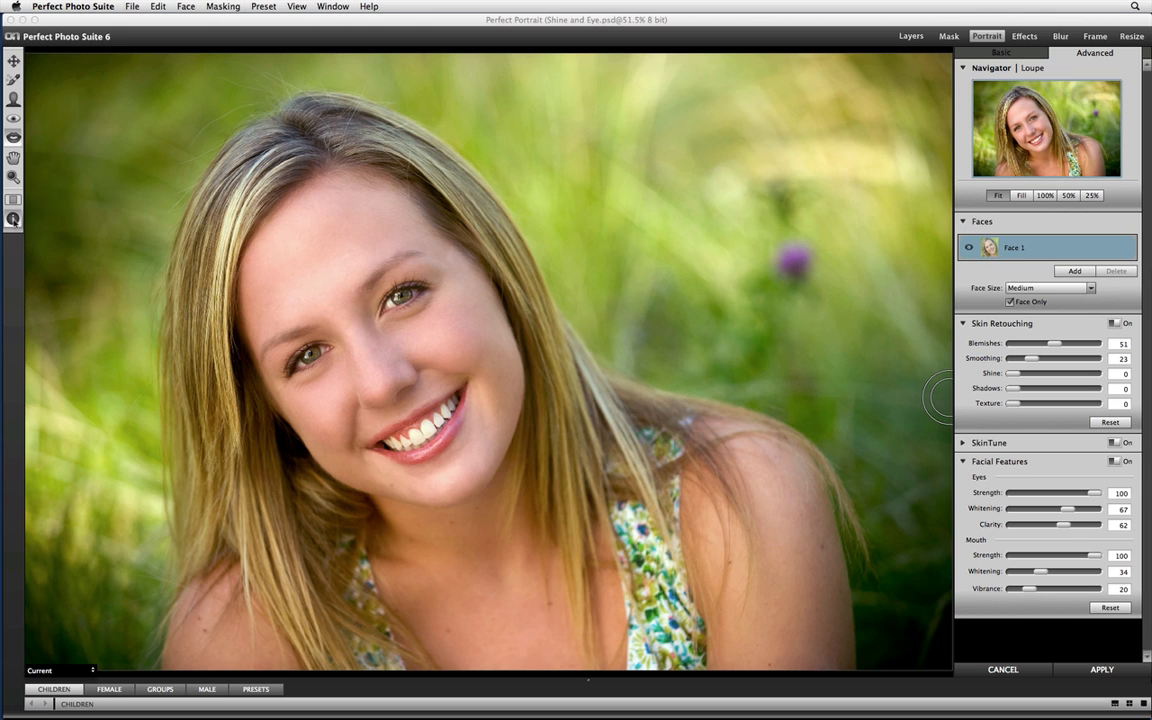
Hide and redisplay the Mouth Refine Brush options and look at the Wacom Controls choices, keeping None.
left_click(14, 216)
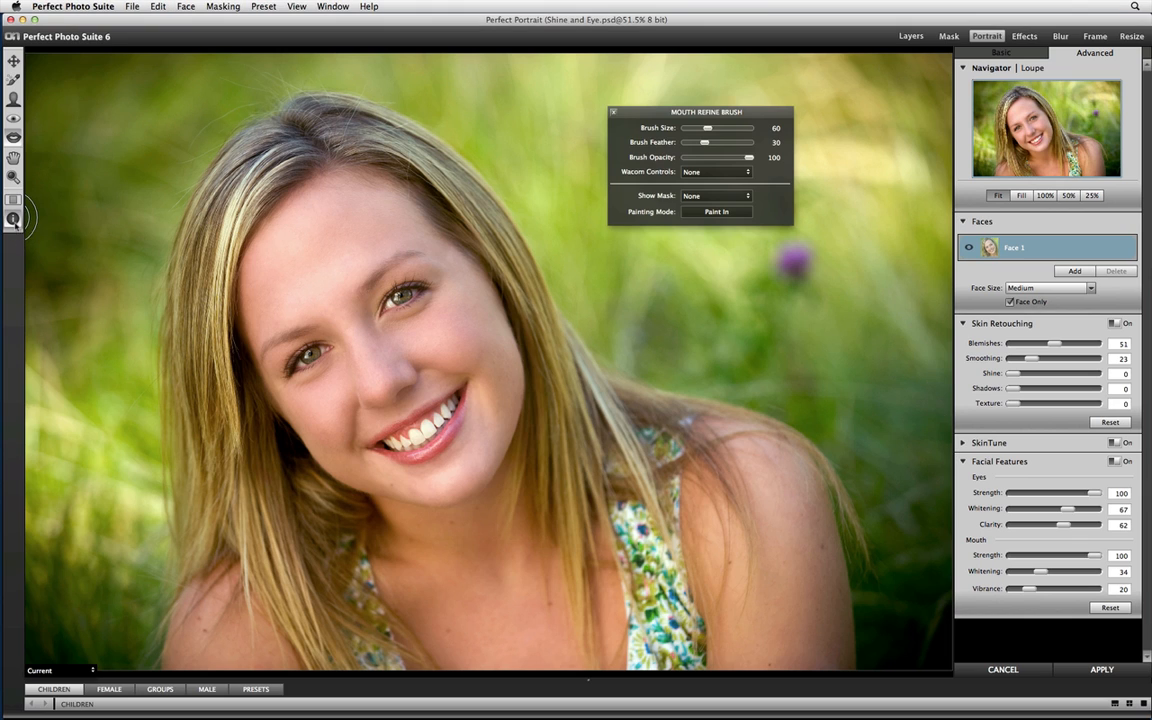
left_click(14, 217)
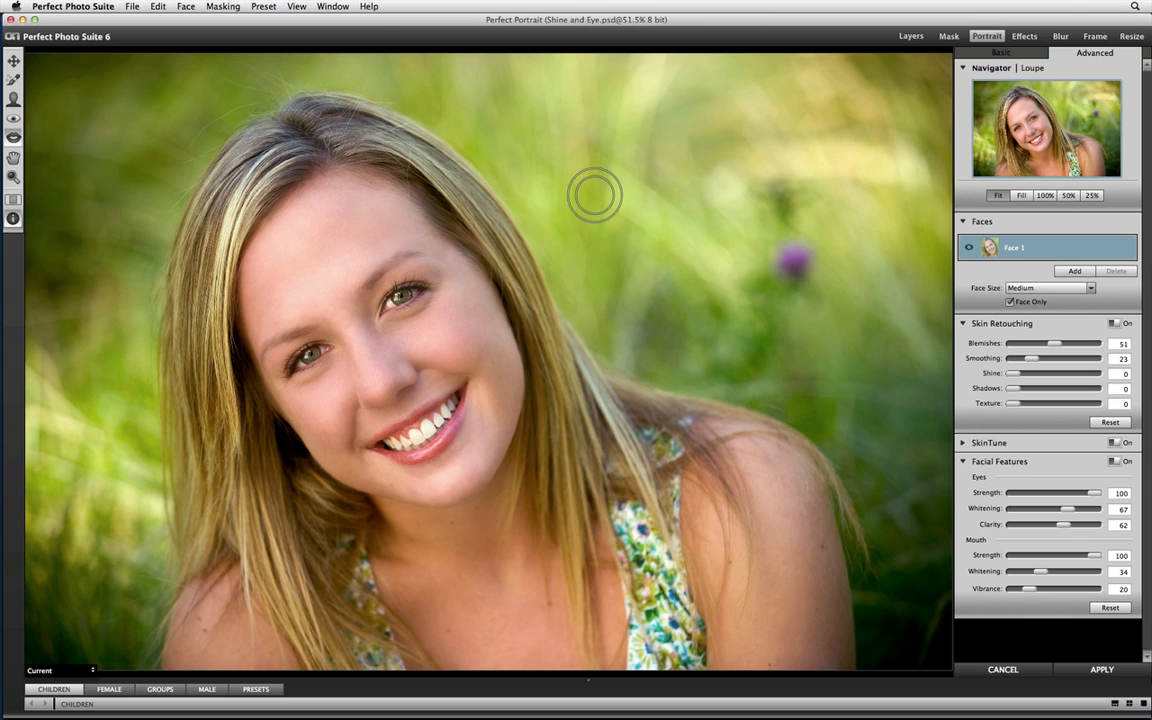
left_click(14, 217)
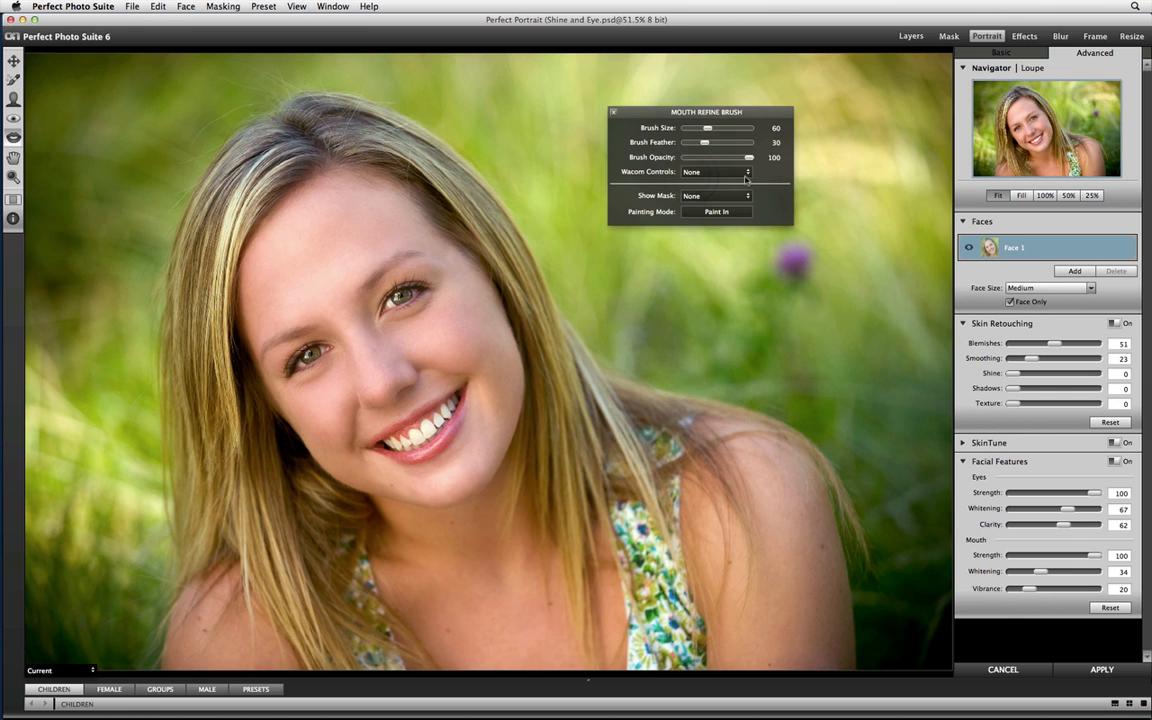
left_click(748, 174)
left_click(716, 186)
left_click(716, 172)
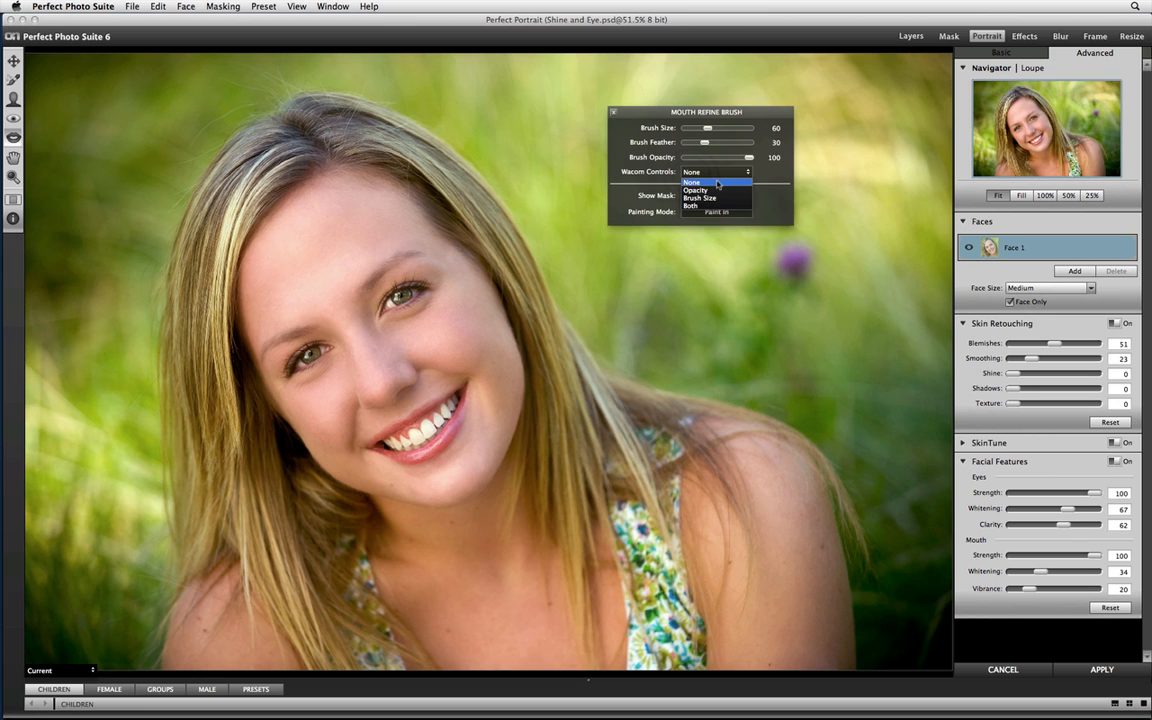
left_click(716, 183)
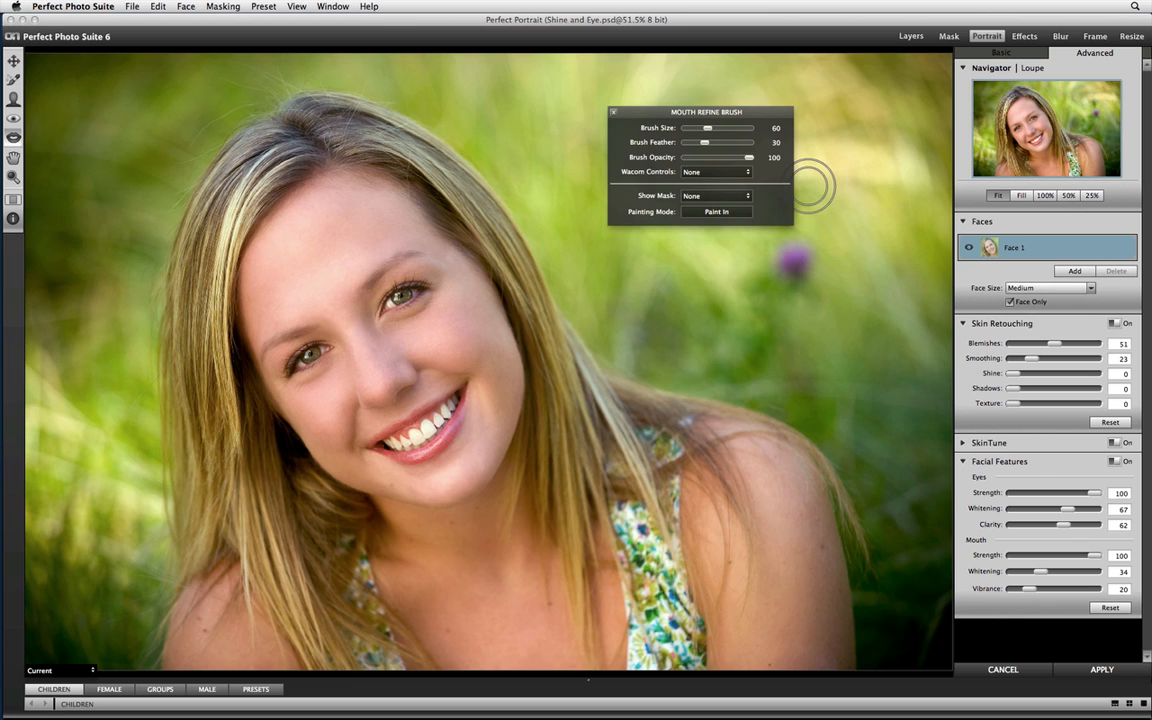
Expand the SkinTune settings to show Ethnicity, Strength, Warmth, Color Shift and Evenness.
key("super+Tab")
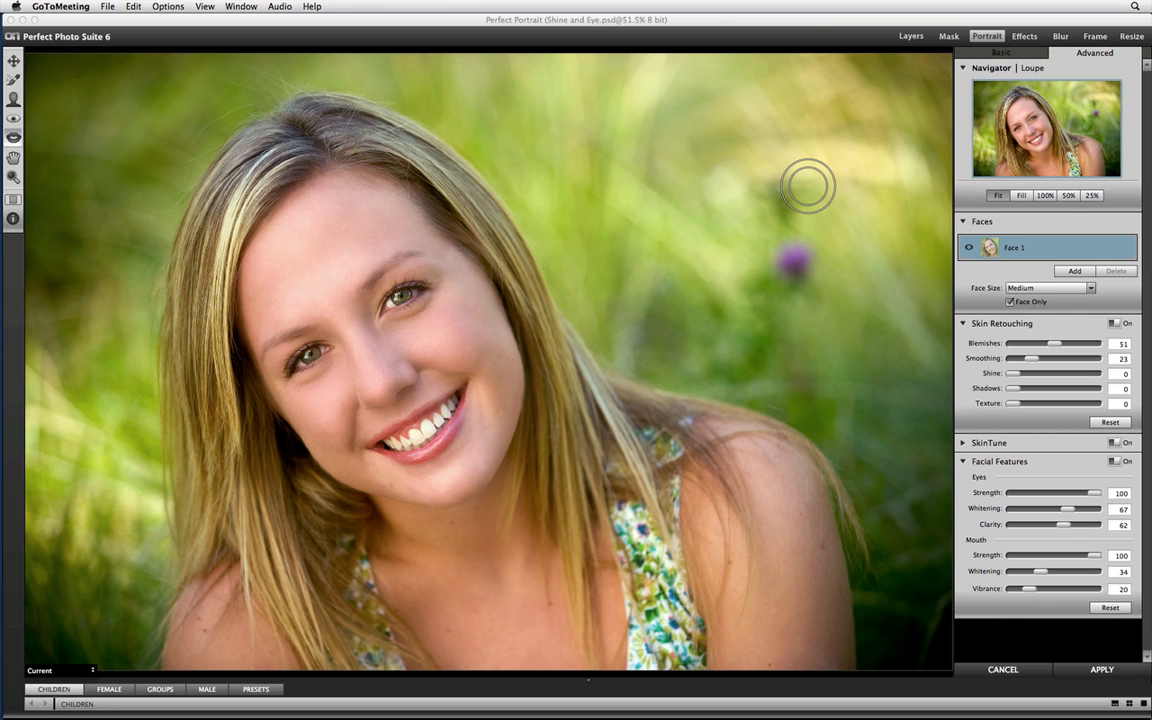
key("super+Tab")
left_click(962, 443)
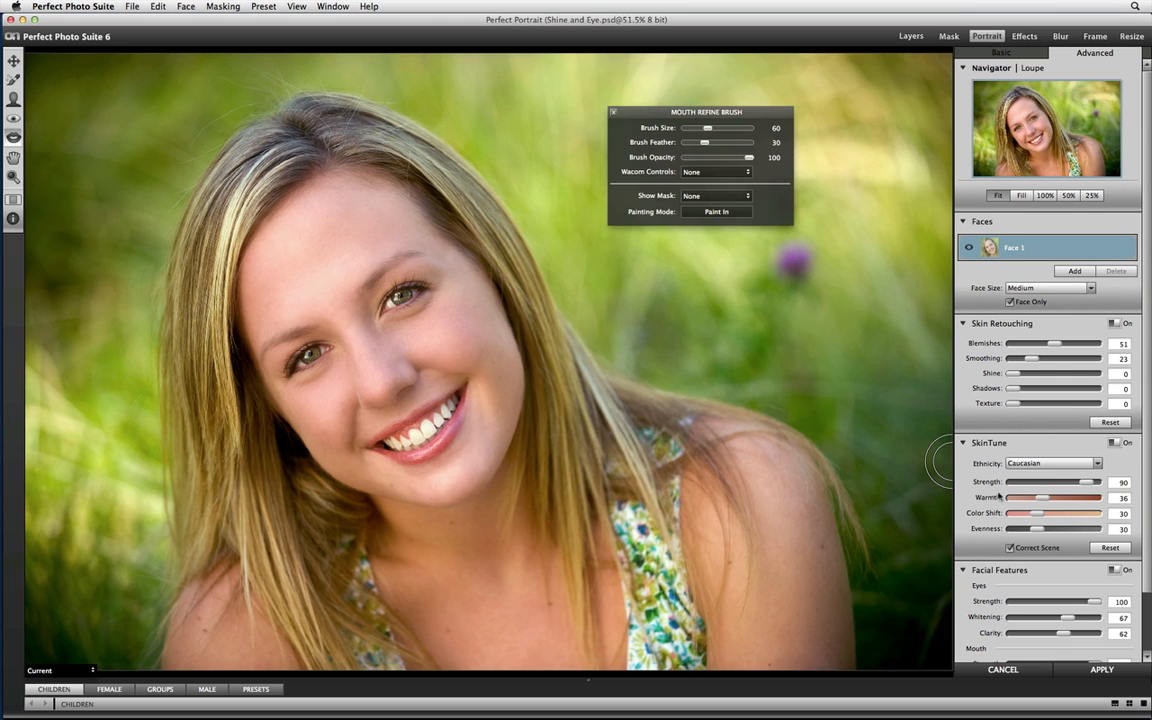
left_click(963, 443)
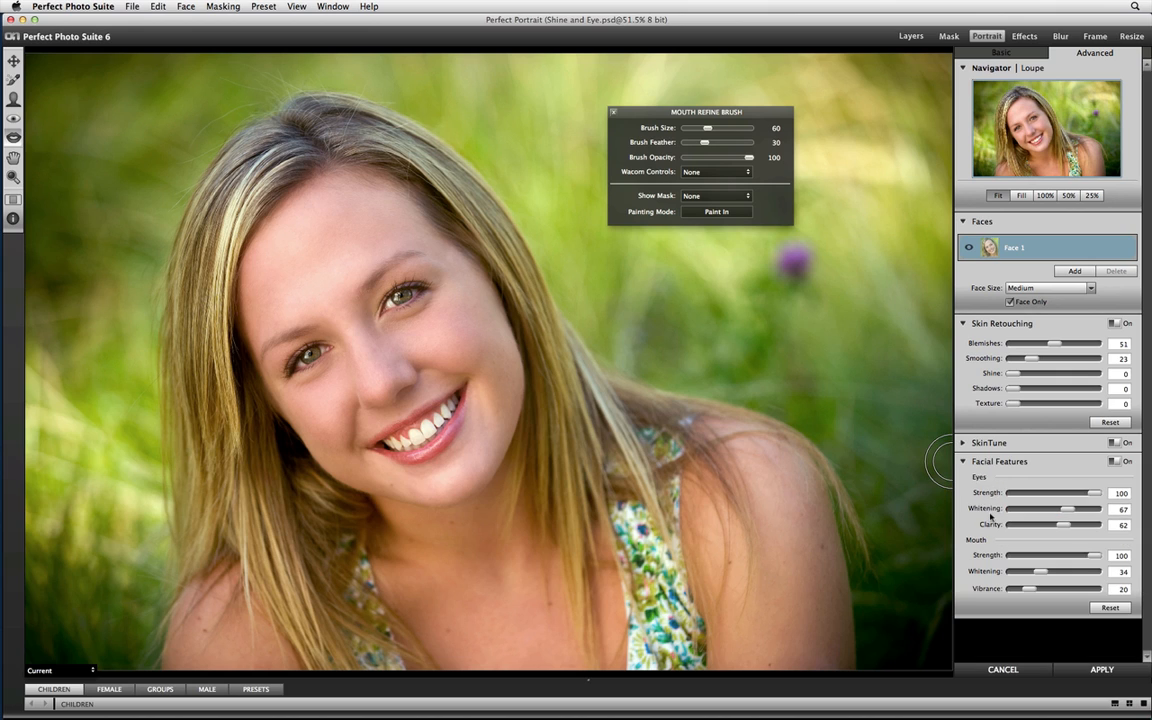
left_click(963, 443)
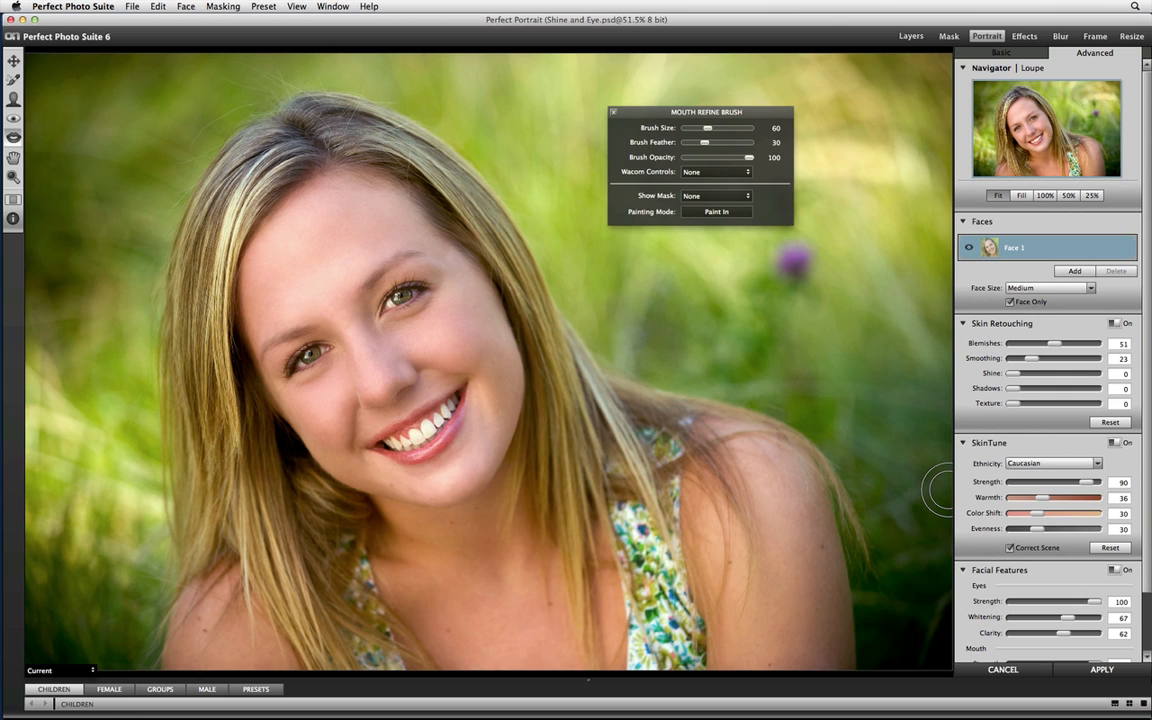
Brush over the skin beneath both eyes with the Retouch Brush at 27 opacity and size 70.
key("super+Tab")
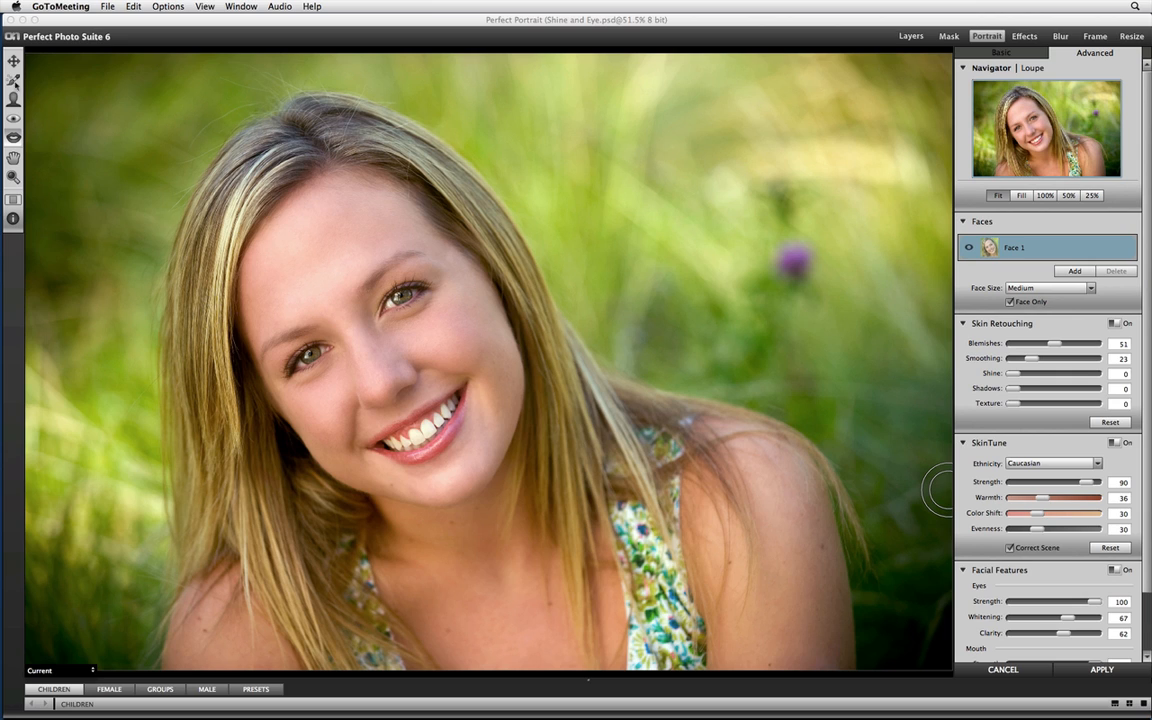
left_click(14, 80)
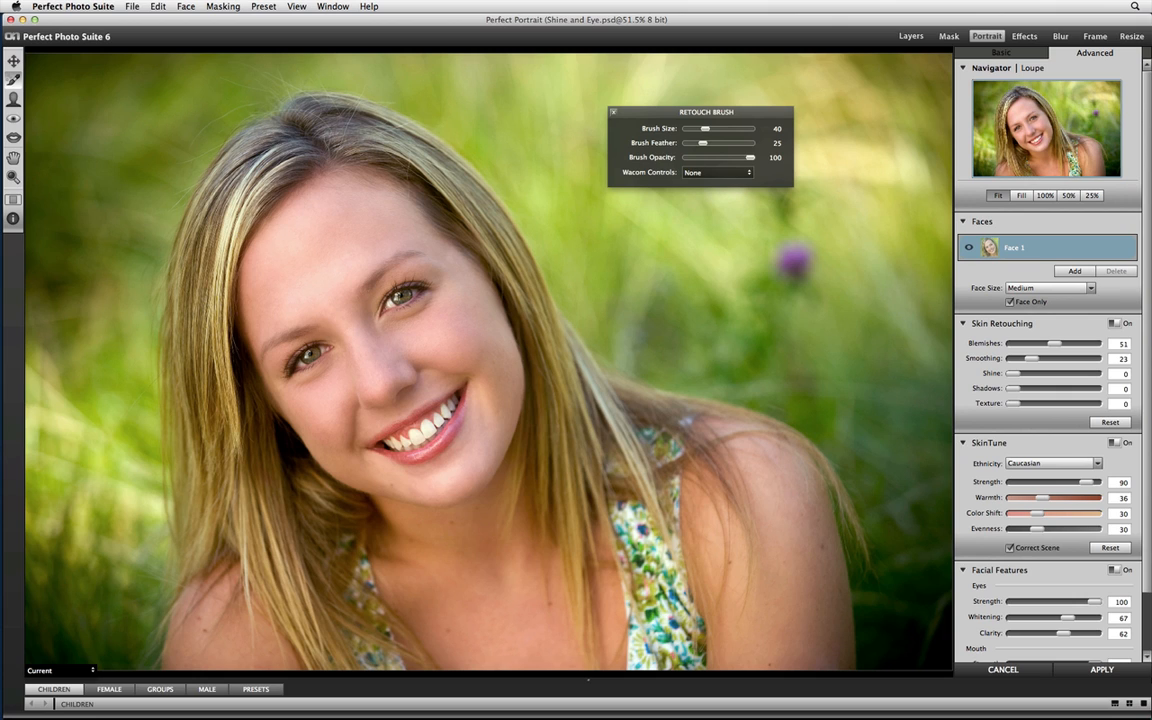
left_click(703, 158)
key("bracketright")
key("bracketright")
key("bracketright")
left_click_drag(431, 302, 397, 324)
left_click_drag(430, 301, 398, 324)
mouse_move(334, 370)
left_mouse_down()
mouse_move(298, 388)
mouse_move(330, 367)
mouse_move(298, 372)
mouse_move(302, 384)
left_mouse_up()
Select the Skin Refine Brush and reset its mask display to None before showing it as an Overlay.
key("super+Tab")
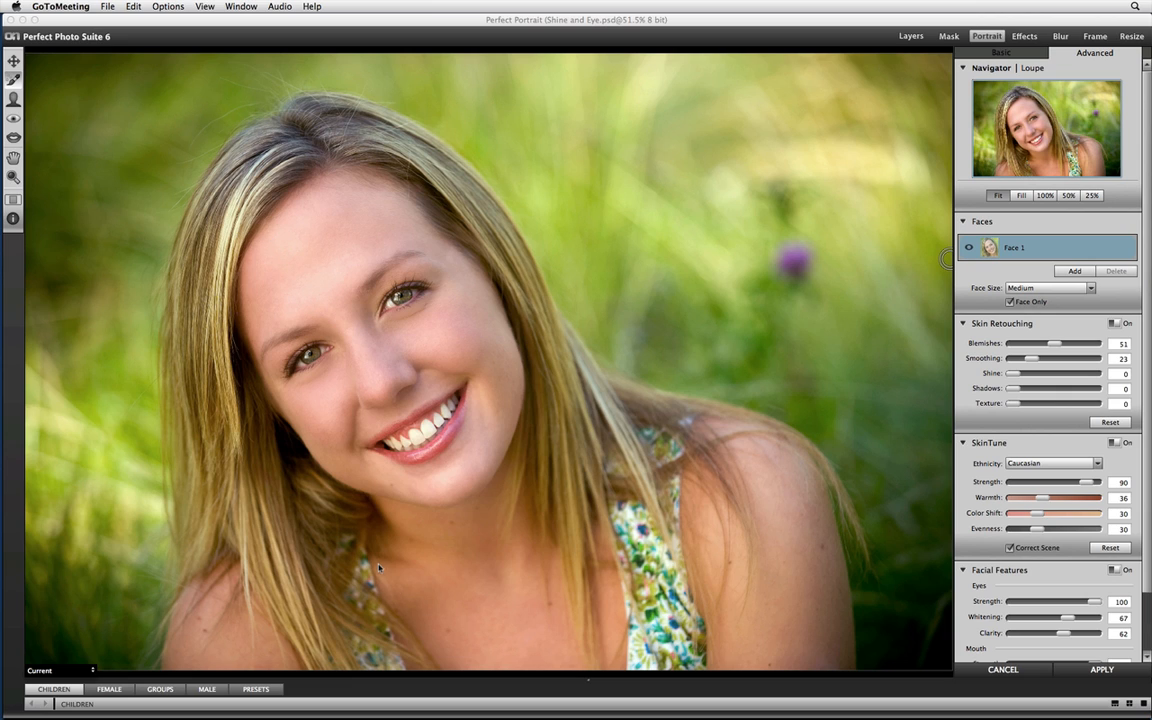
left_click(14, 98)
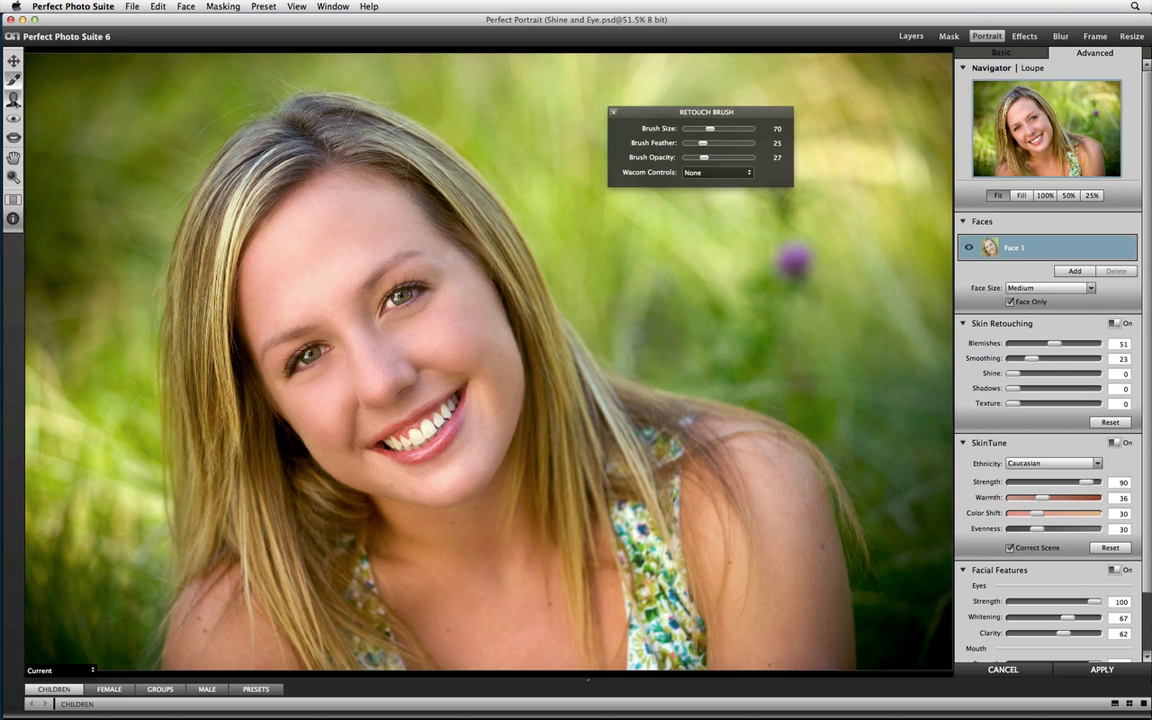
left_click(14, 100)
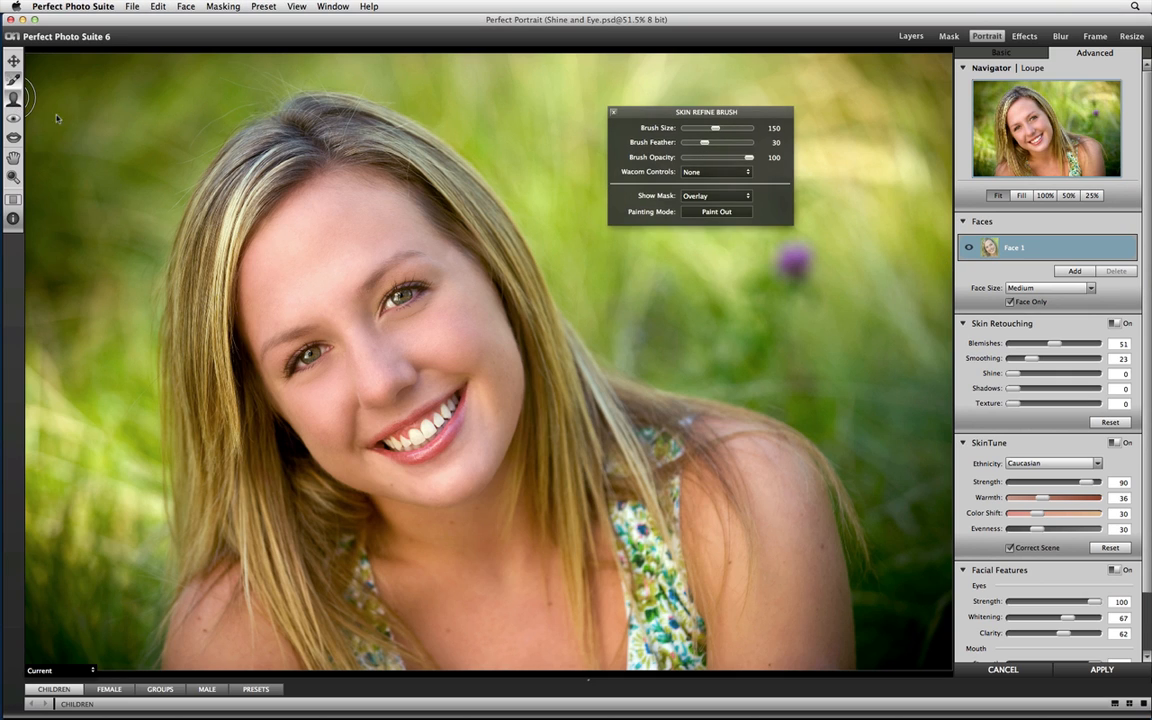
left_click(716, 196)
left_click(706, 182)
left_click(716, 196)
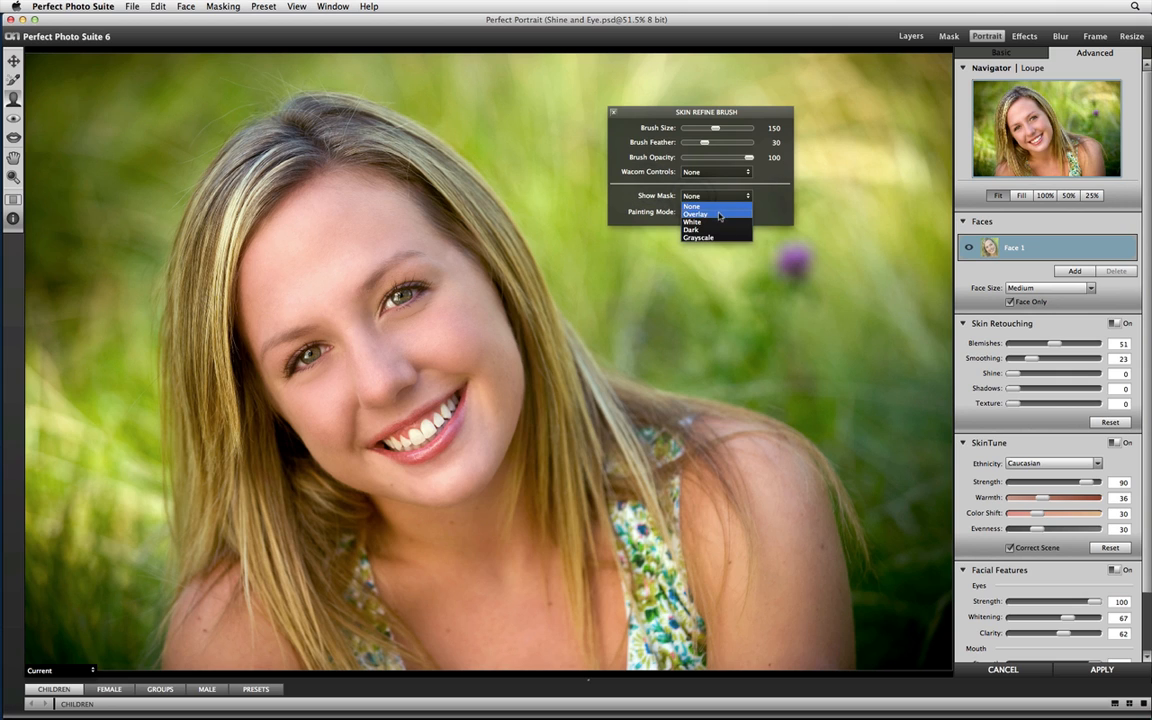
left_click(717, 199)
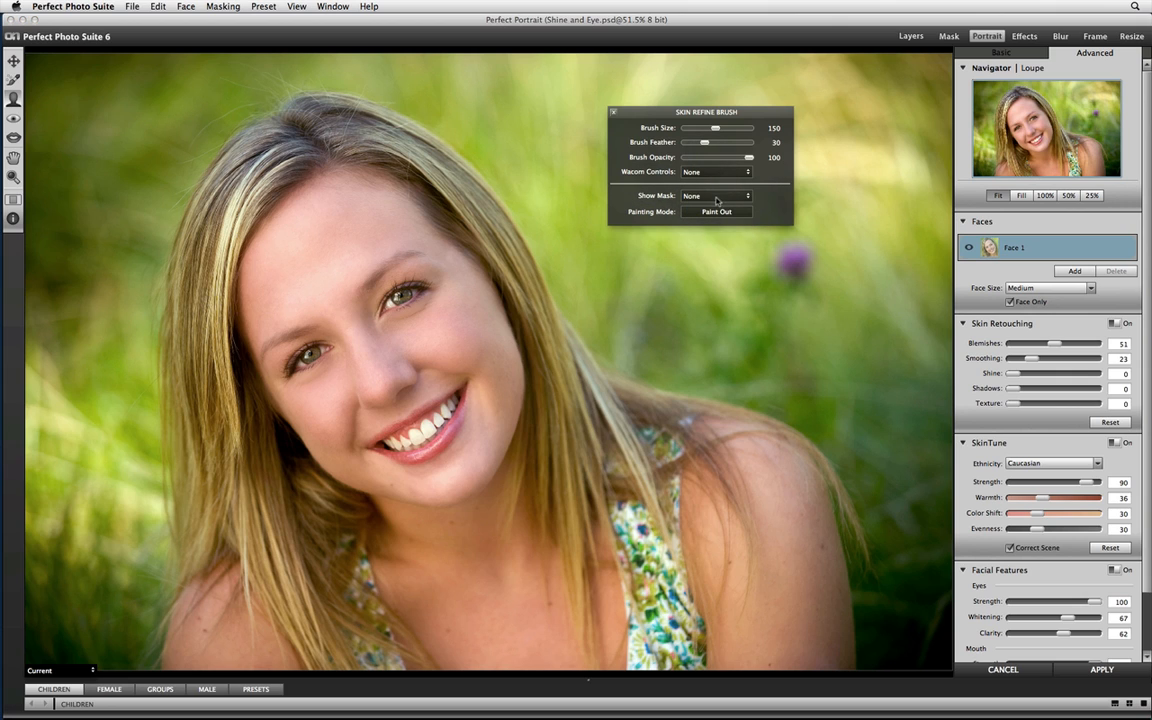
left_click(716, 198)
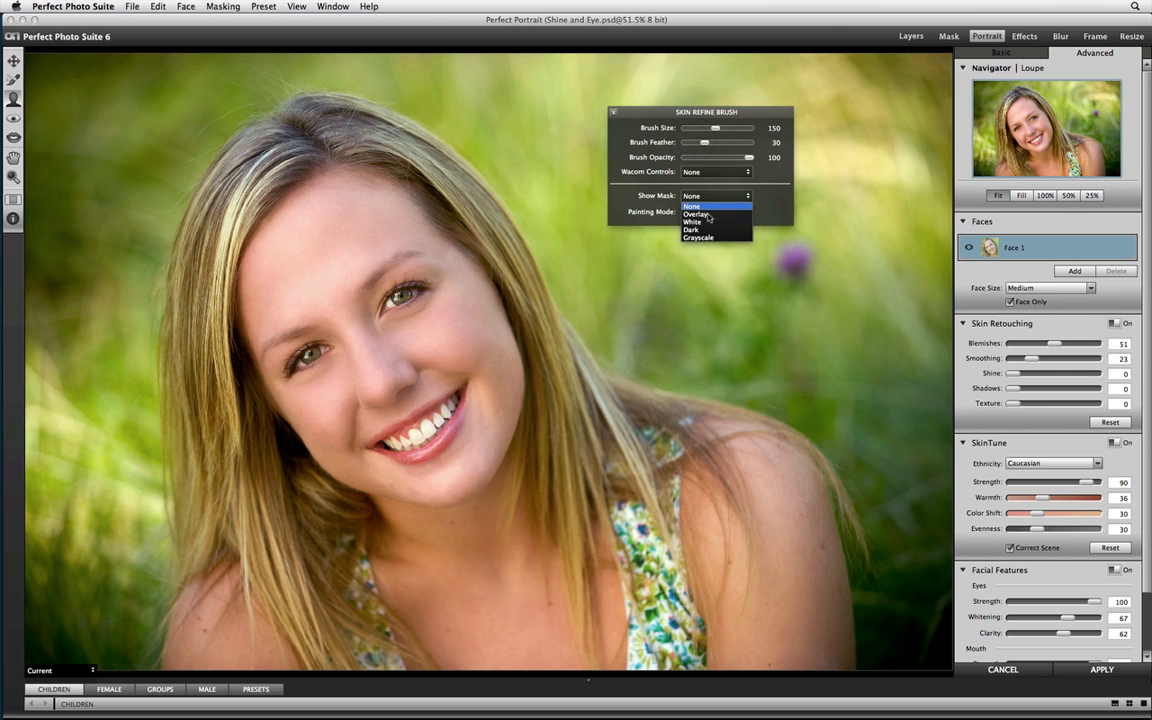
left_click(706, 216)
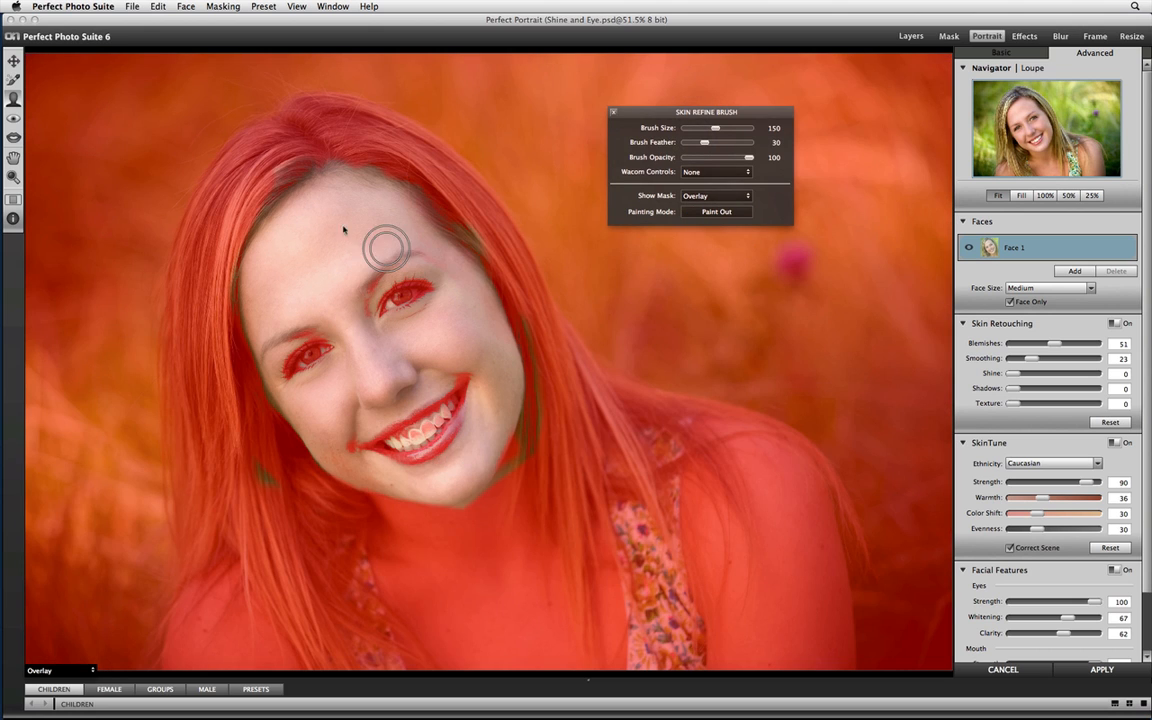
Paint the neck, chest and both shoulders into the skin mask with the Skin Refine Brush in Paint In mode at size 150.
left_click(714, 212)
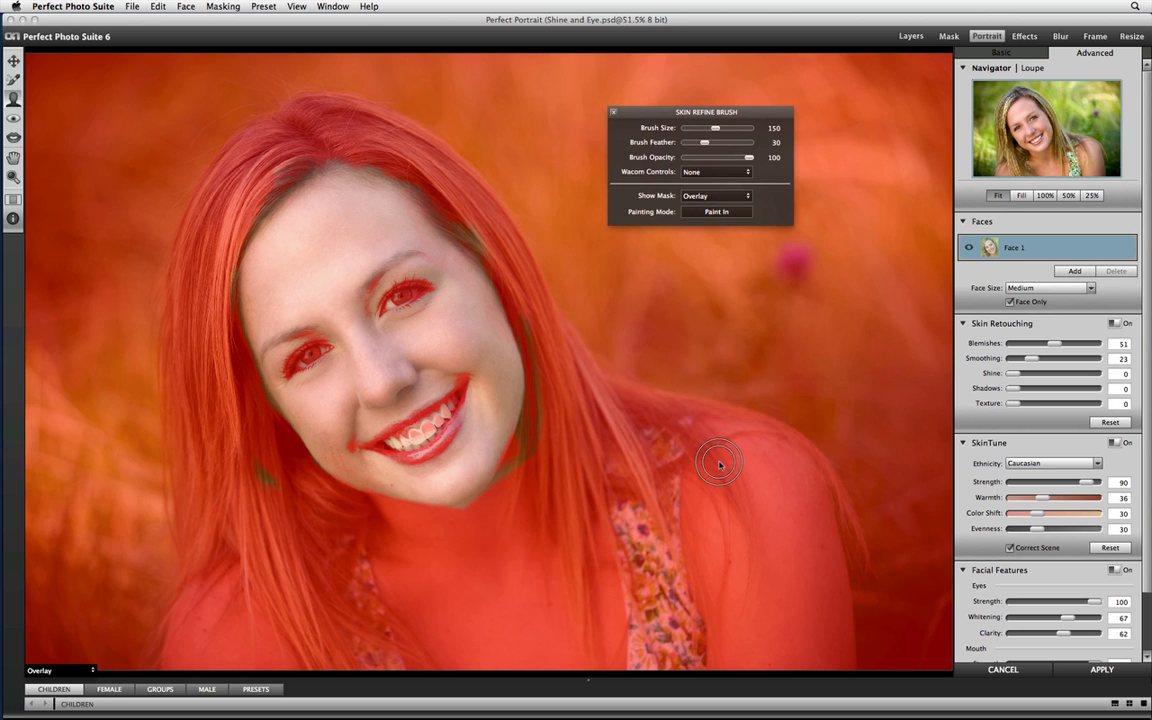
mouse_move(791, 492)
left_mouse_down()
mouse_move(799, 616)
mouse_move(812, 643)
mouse_move(834, 652)
mouse_move(807, 498)
mouse_move(820, 571)
mouse_move(794, 644)
mouse_move(749, 655)
mouse_move(838, 658)
mouse_move(738, 658)
mouse_move(708, 497)
mouse_move(777, 623)
mouse_move(753, 616)
mouse_move(745, 556)
mouse_move(775, 605)
mouse_move(773, 507)
mouse_move(767, 555)
mouse_move(758, 482)
mouse_move(740, 455)
mouse_move(694, 480)
mouse_move(692, 451)
mouse_move(701, 436)
mouse_move(800, 483)
left_mouse_up()
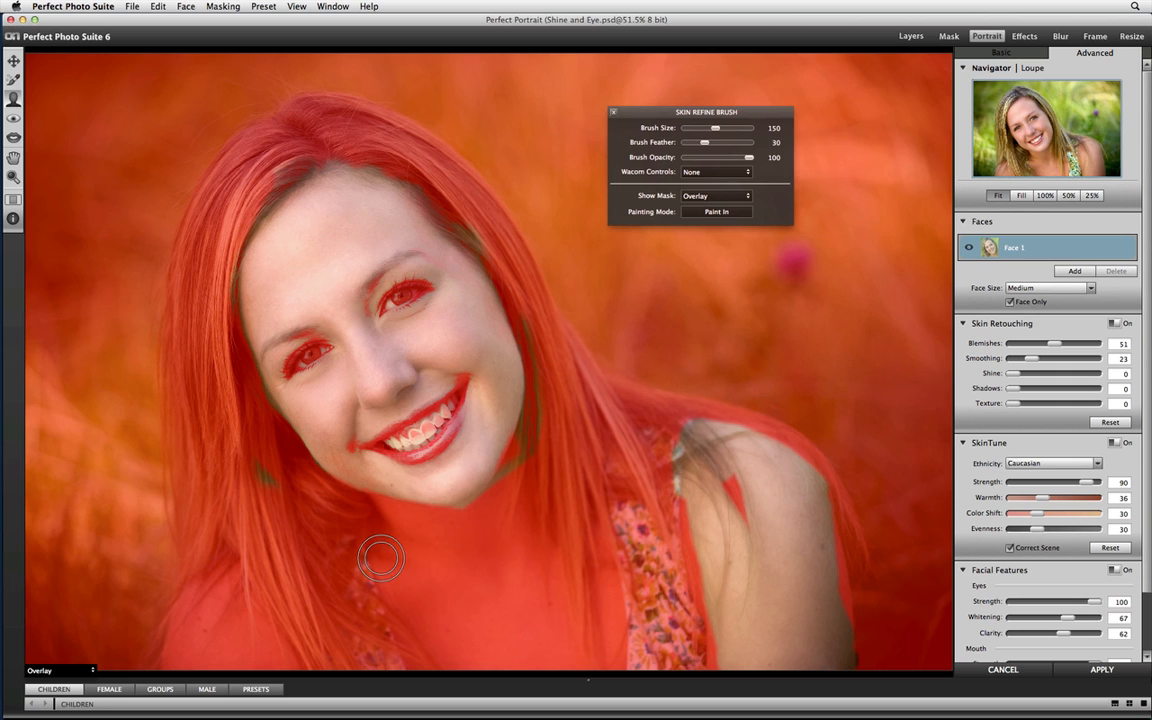
mouse_move(399, 531)
left_mouse_down()
mouse_move(452, 625)
mouse_move(377, 556)
mouse_move(442, 639)
mouse_move(460, 615)
mouse_move(421, 519)
mouse_move(494, 518)
mouse_move(509, 495)
mouse_move(484, 585)
mouse_move(487, 660)
mouse_move(462, 541)
mouse_move(500, 592)
mouse_move(515, 652)
mouse_move(512, 531)
mouse_move(544, 652)
mouse_move(551, 589)
mouse_move(559, 646)
mouse_move(601, 662)
mouse_move(593, 578)
mouse_move(558, 665)
left_mouse_up()
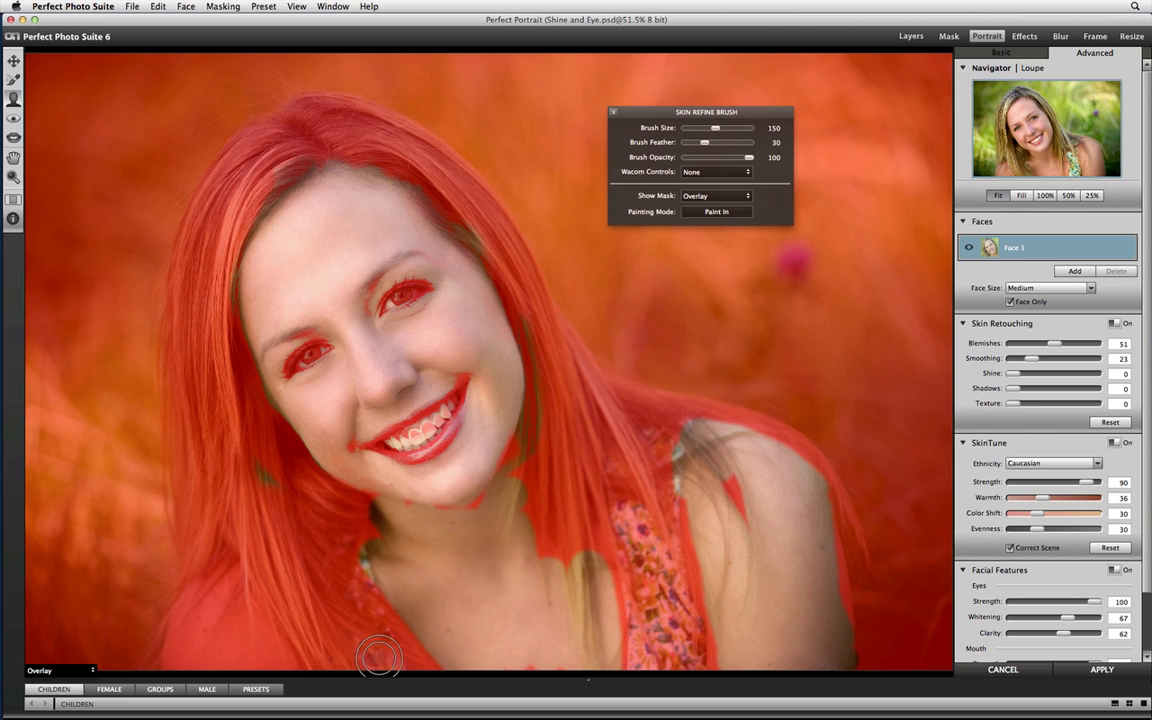
mouse_move(293, 663)
left_mouse_down()
mouse_move(306, 659)
mouse_move(195, 625)
mouse_move(205, 600)
mouse_move(200, 655)
mouse_move(230, 598)
mouse_move(255, 585)
mouse_move(275, 595)
mouse_move(243, 612)
mouse_move(205, 535)
mouse_move(190, 570)
mouse_move(170, 565)
left_mouse_up()
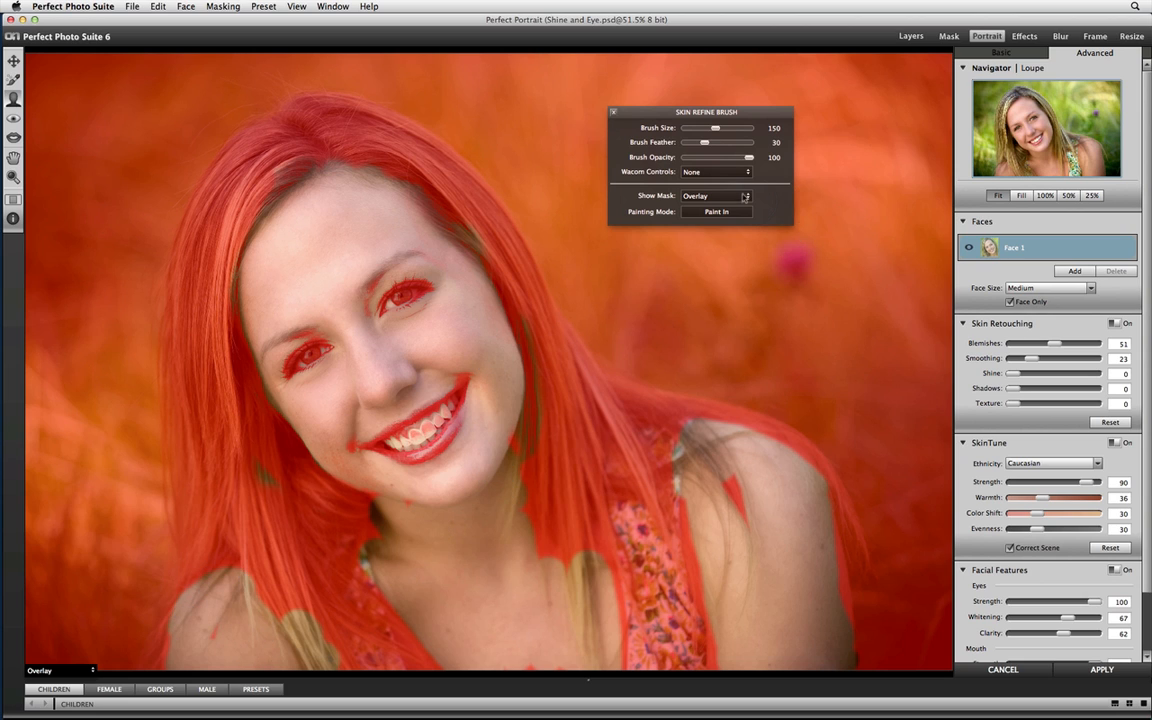
Return the Skin Refine Brush to Paint Out, set its mask display to None and close its options.
left_click(745, 197)
left_click(731, 210)
left_click(733, 196)
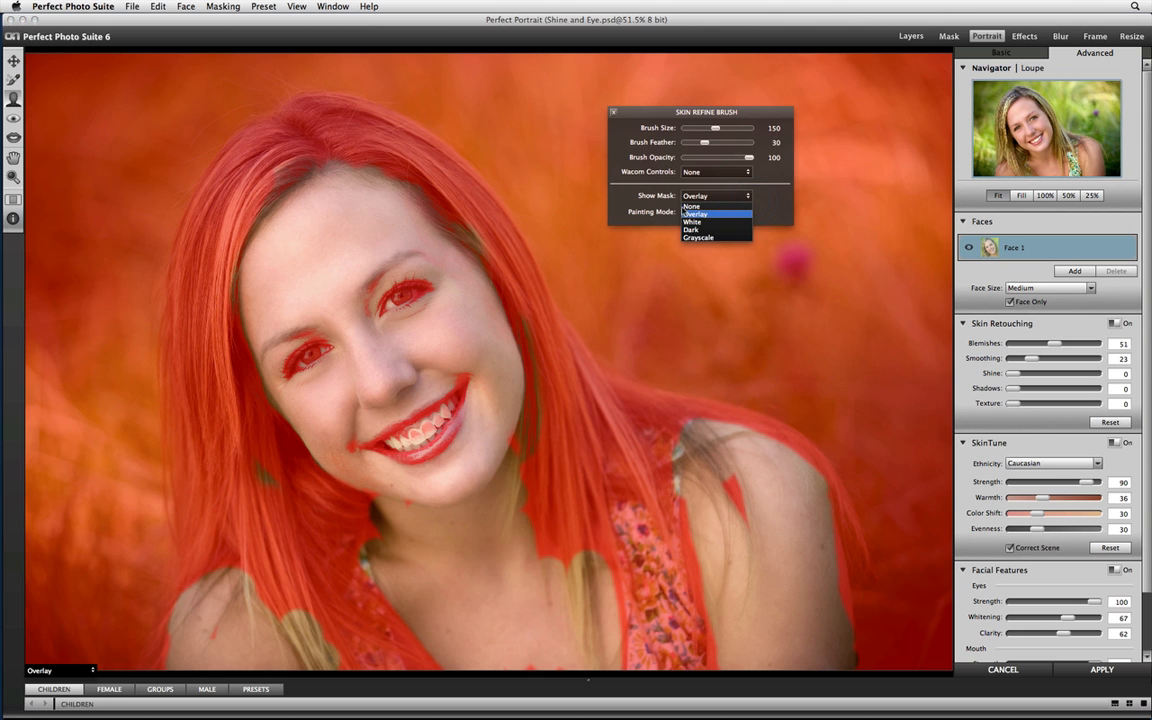
left_click(692, 206)
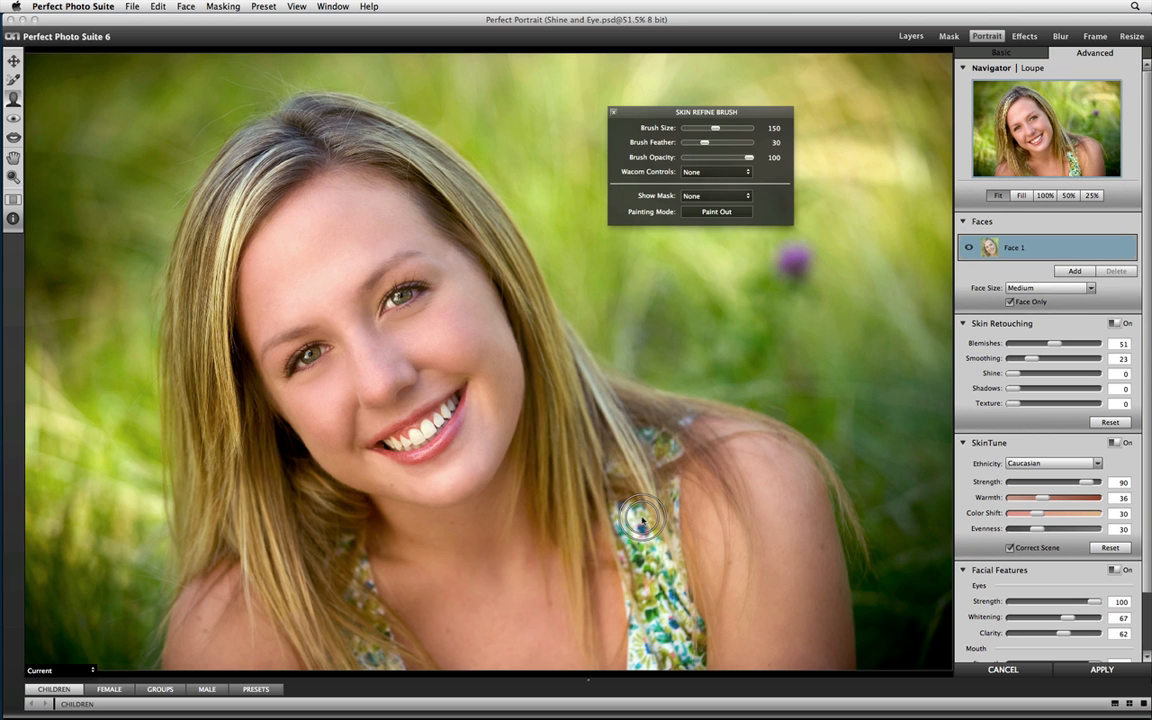
left_click(613, 113)
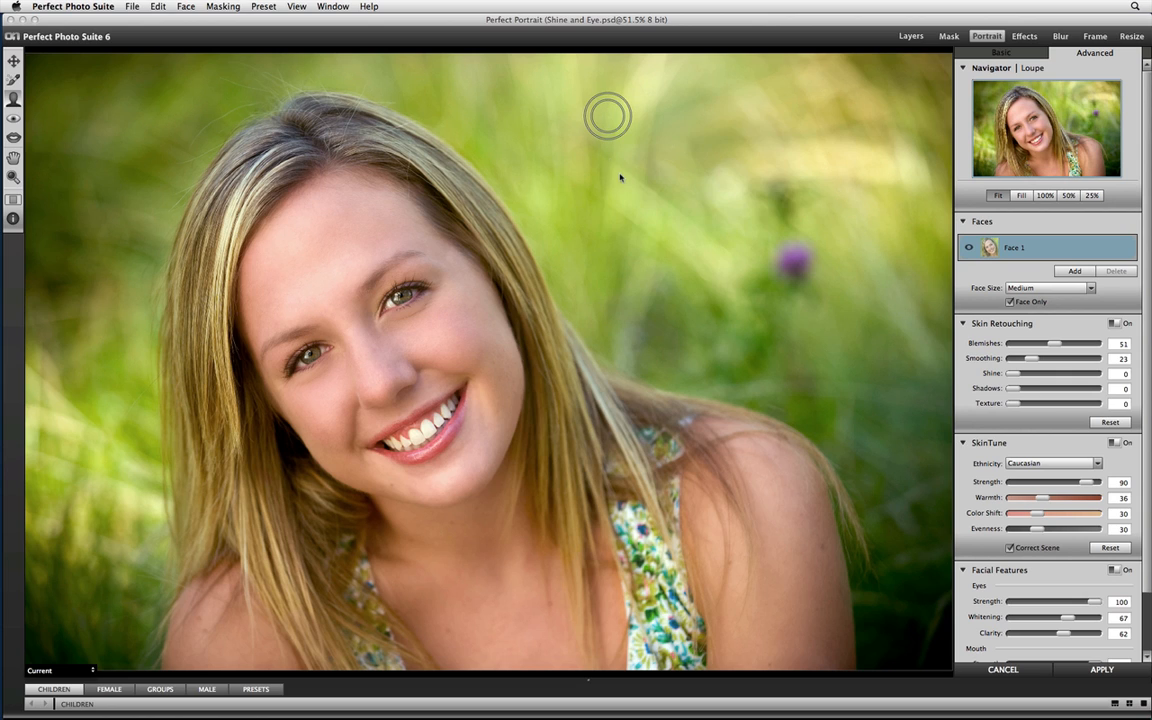
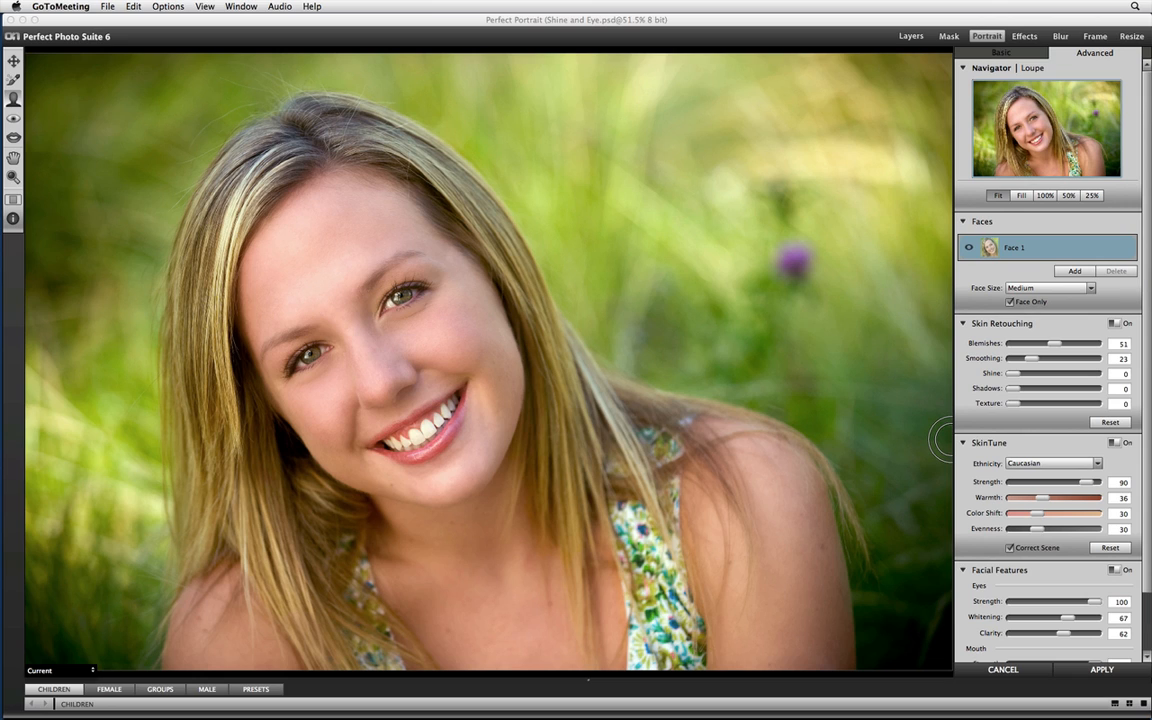
Cancel the portrait retouching of Shine and Eye.psd and close the image.
left_click(1026, 671)
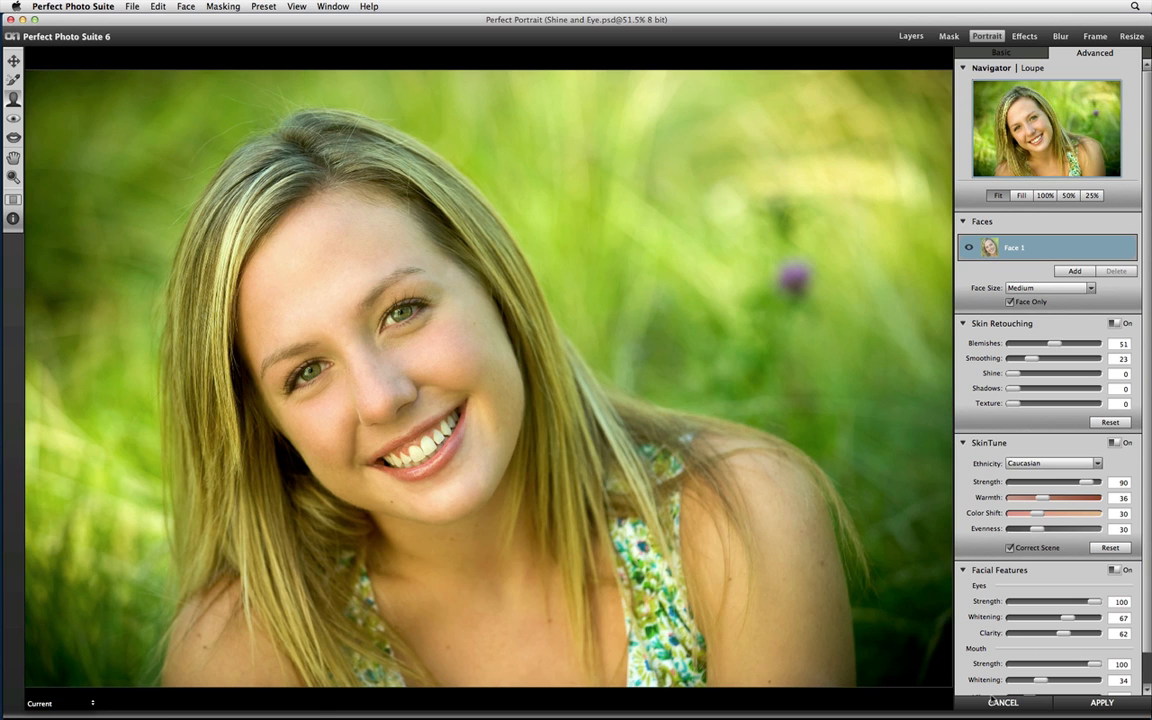
left_click(993, 700)
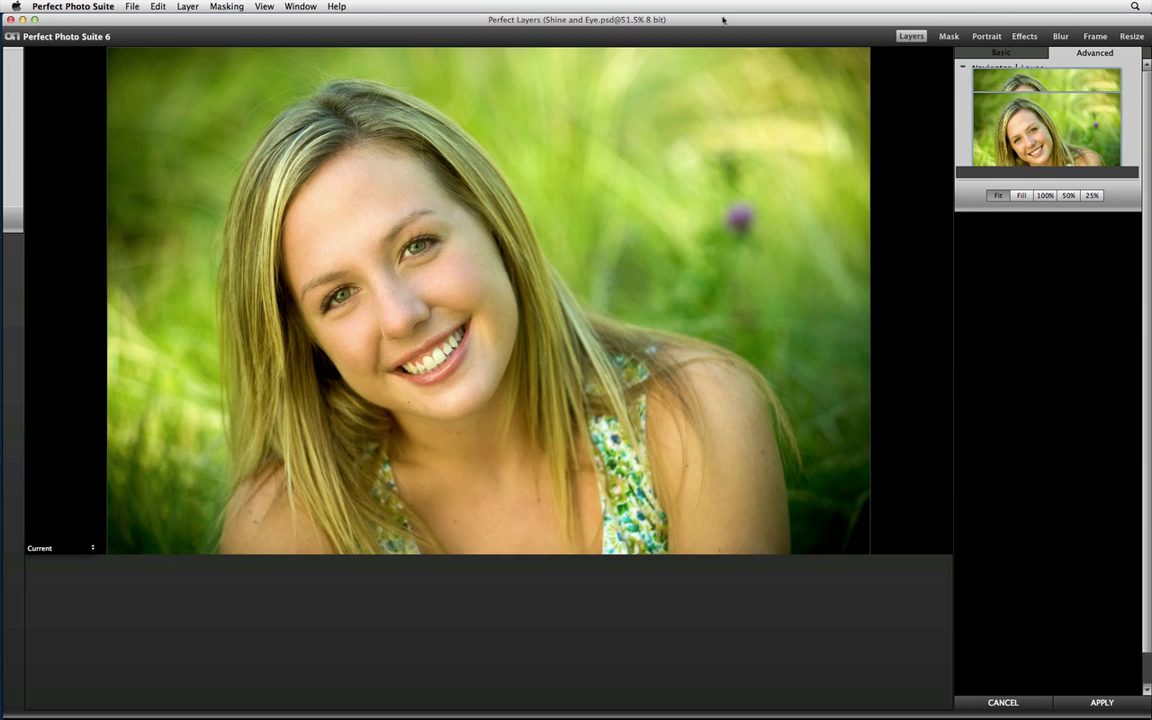
key("super+q")
Open Phillips594.psd from the Perfect Portrait image folder and switch it to the Portrait module.
mouse_move(2, 200)
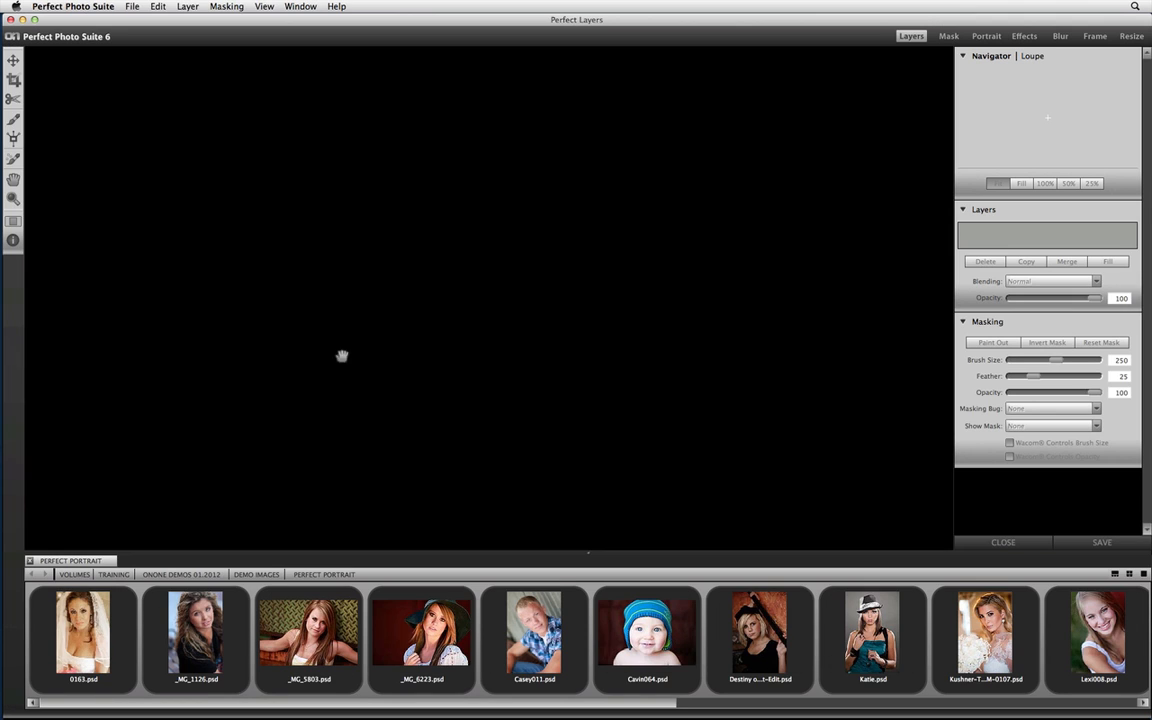
left_click_drag(660, 705, 905, 705)
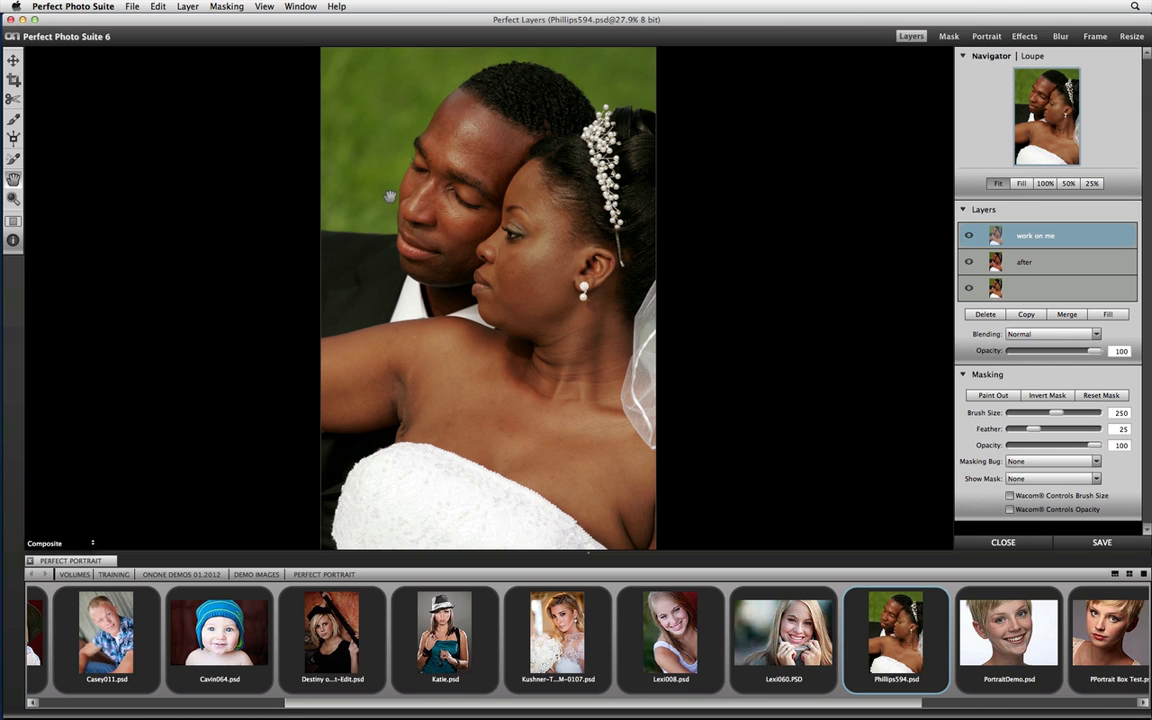
left_click(987, 37)
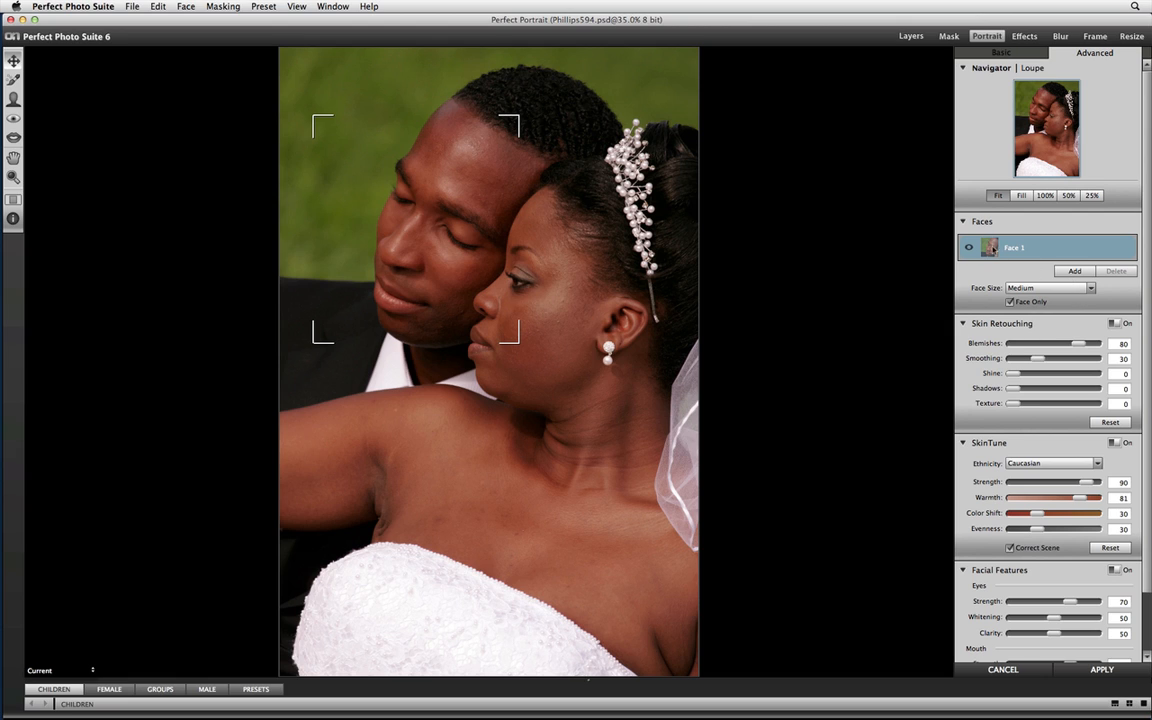
Add a second face with its face box fitted over the bride's face and turn that face on.
left_click(1073, 272)
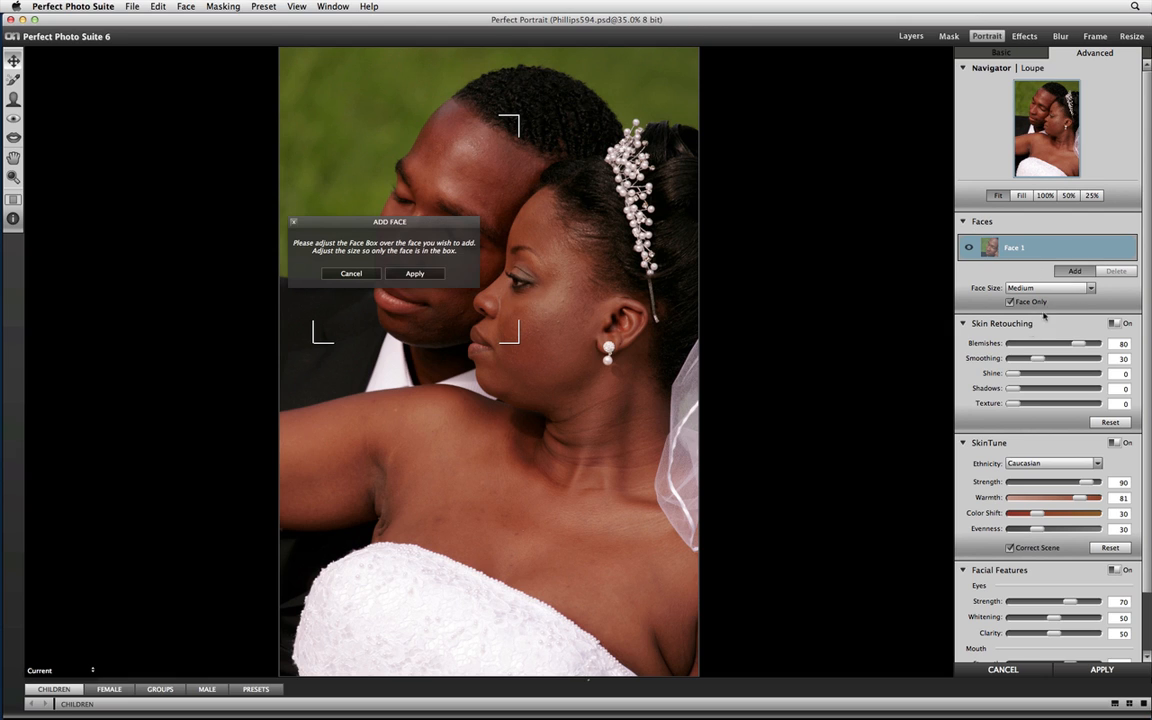
left_click_drag(476, 362, 560, 310)
mouse_move(579, 377)
left_mouse_down()
mouse_move(570, 413)
mouse_move(572, 398)
left_mouse_up()
left_click_drag(594, 354, 589, 363)
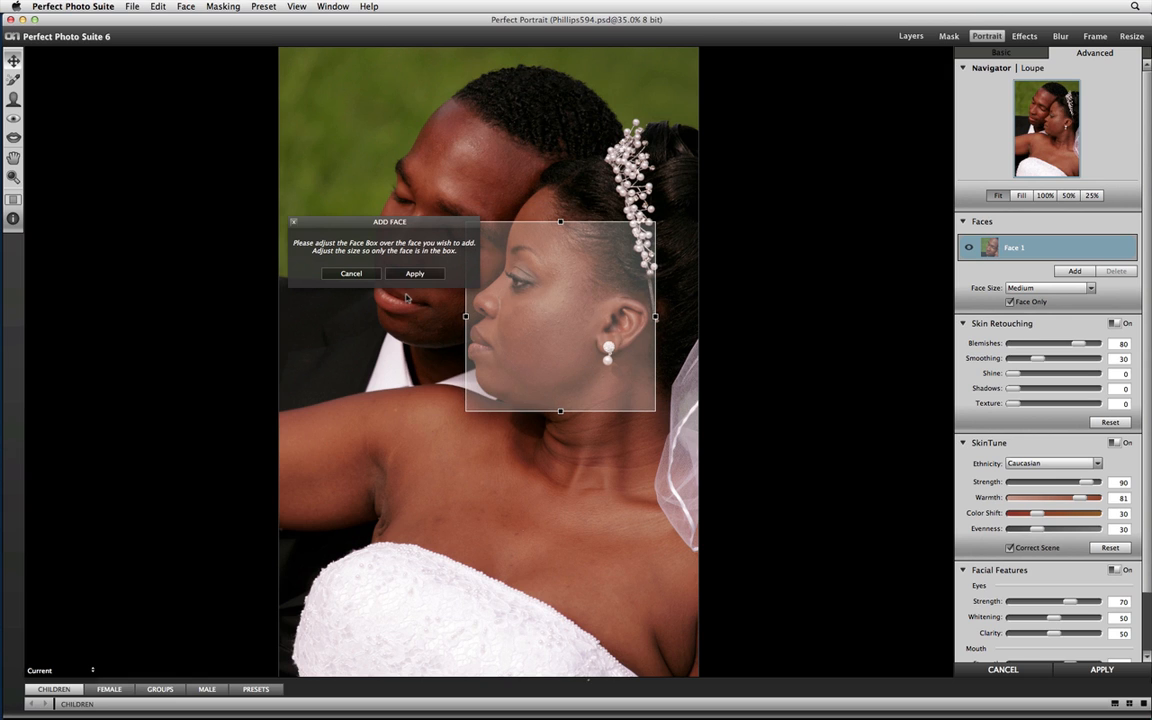
left_click(414, 273)
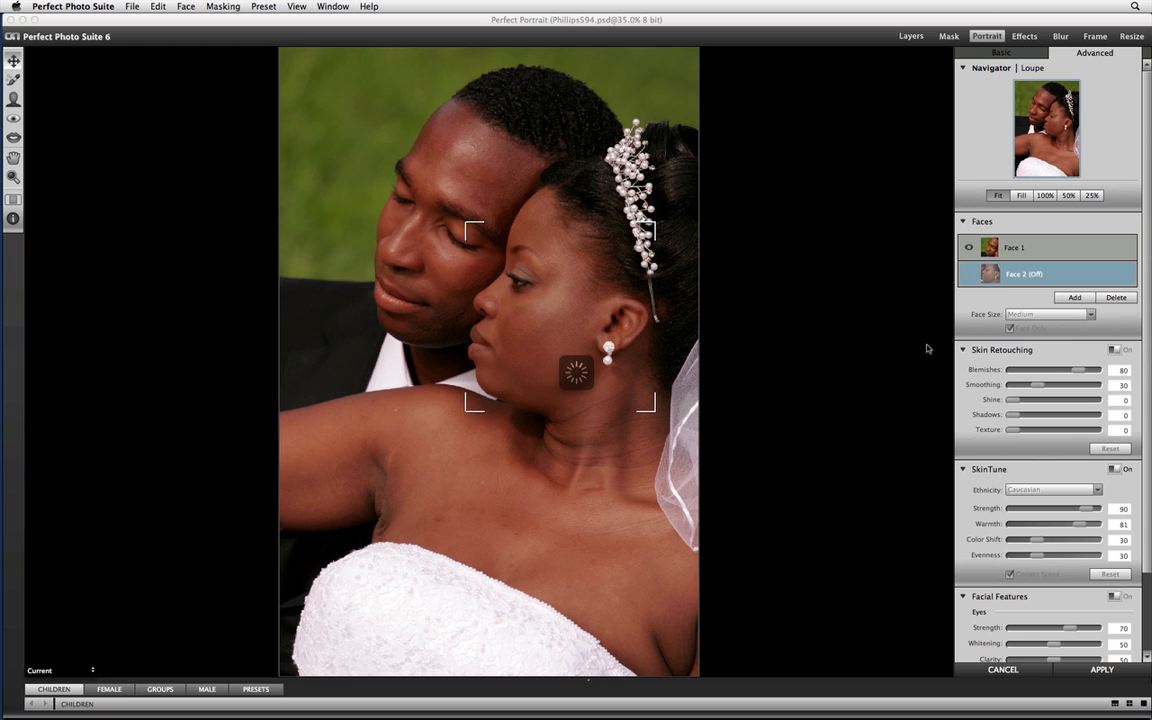
left_click(969, 283)
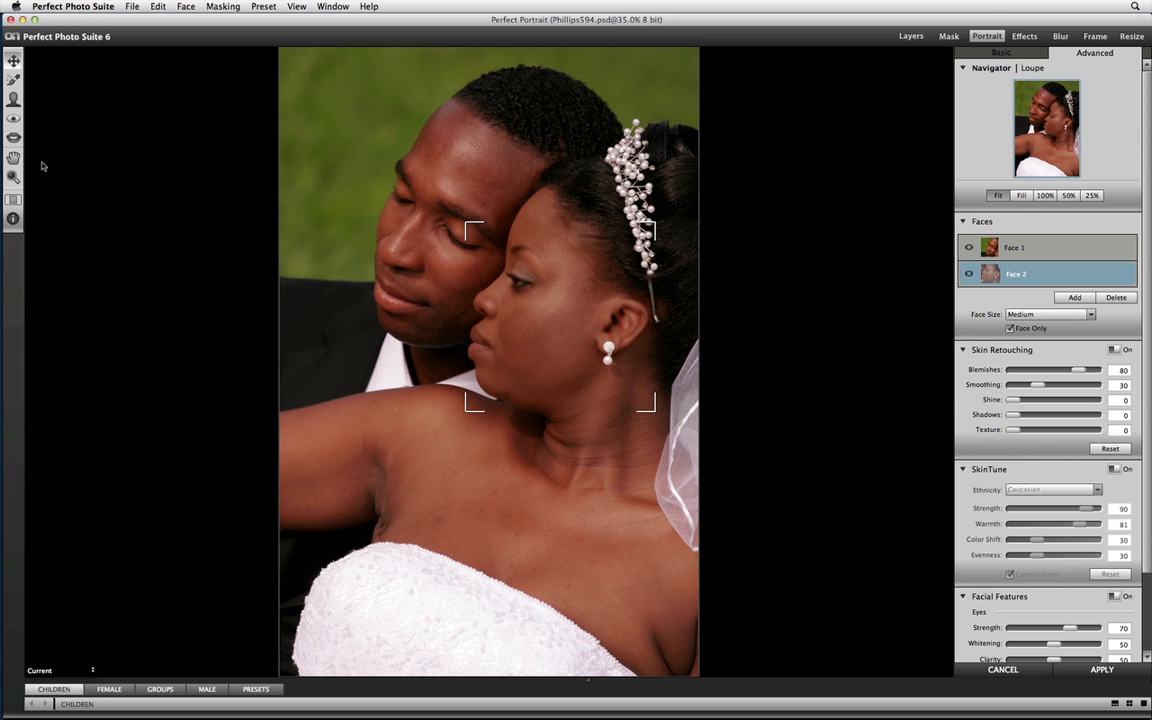
Select the Skin Refine Brush, show its options beside the photo and display Face 2's skin mask as an Overlay.
left_click(14, 99)
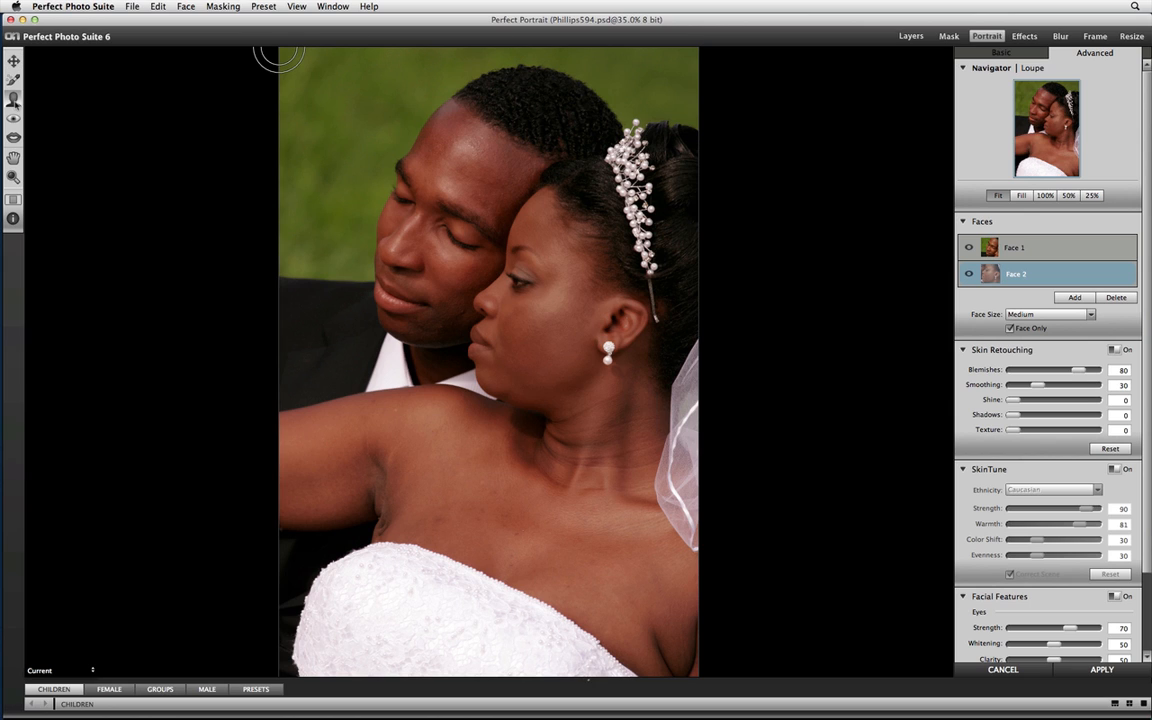
left_click(14, 219)
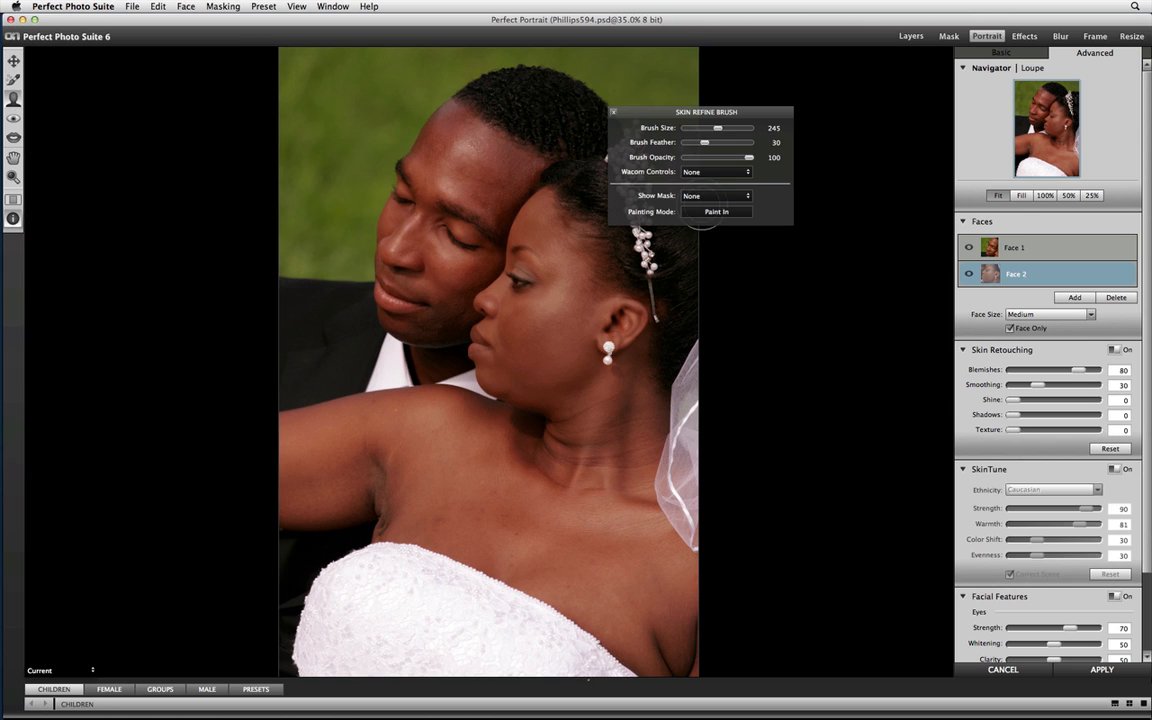
left_click_drag(703, 108, 802, 114)
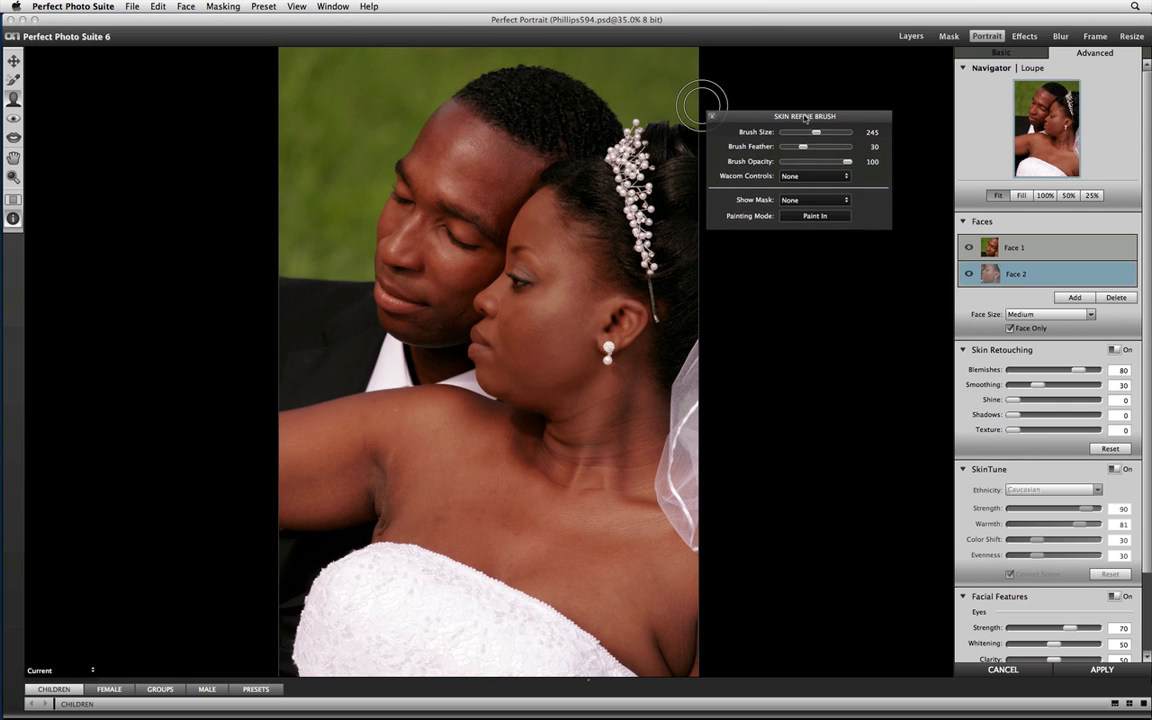
left_click(815, 201)
left_click(806, 218)
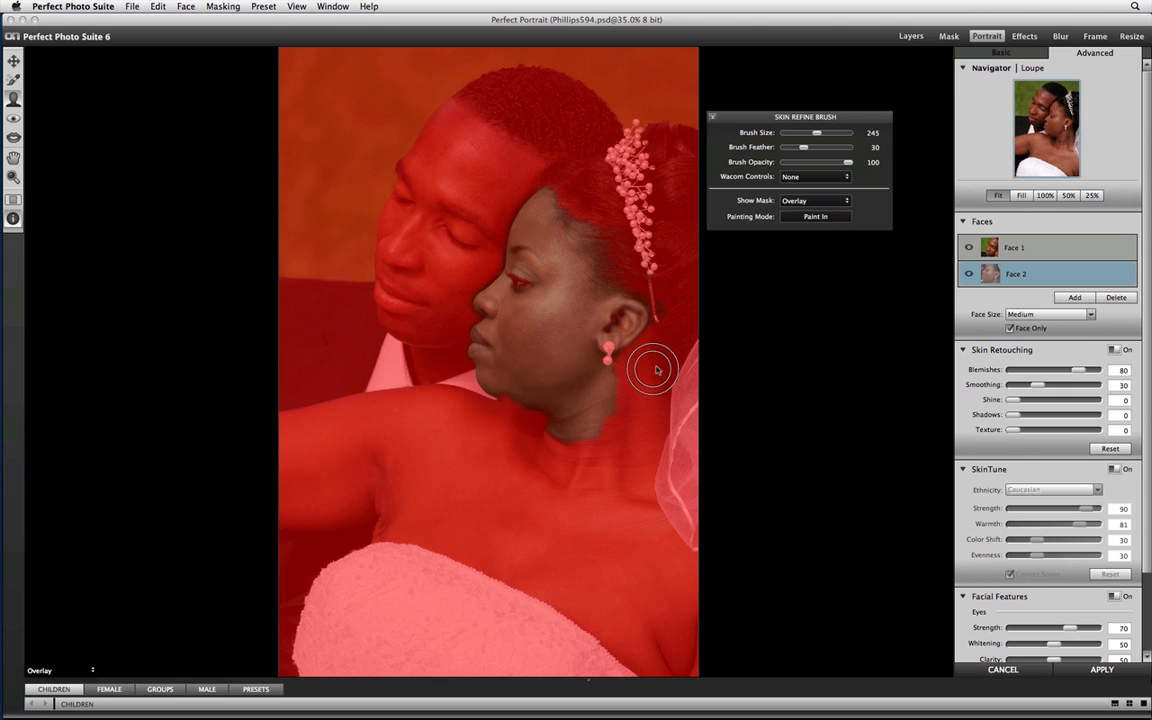
Paint the bride's neck below the jaw out of Face 2's skin mask at size 245 and close the brush options.
left_click(808, 217)
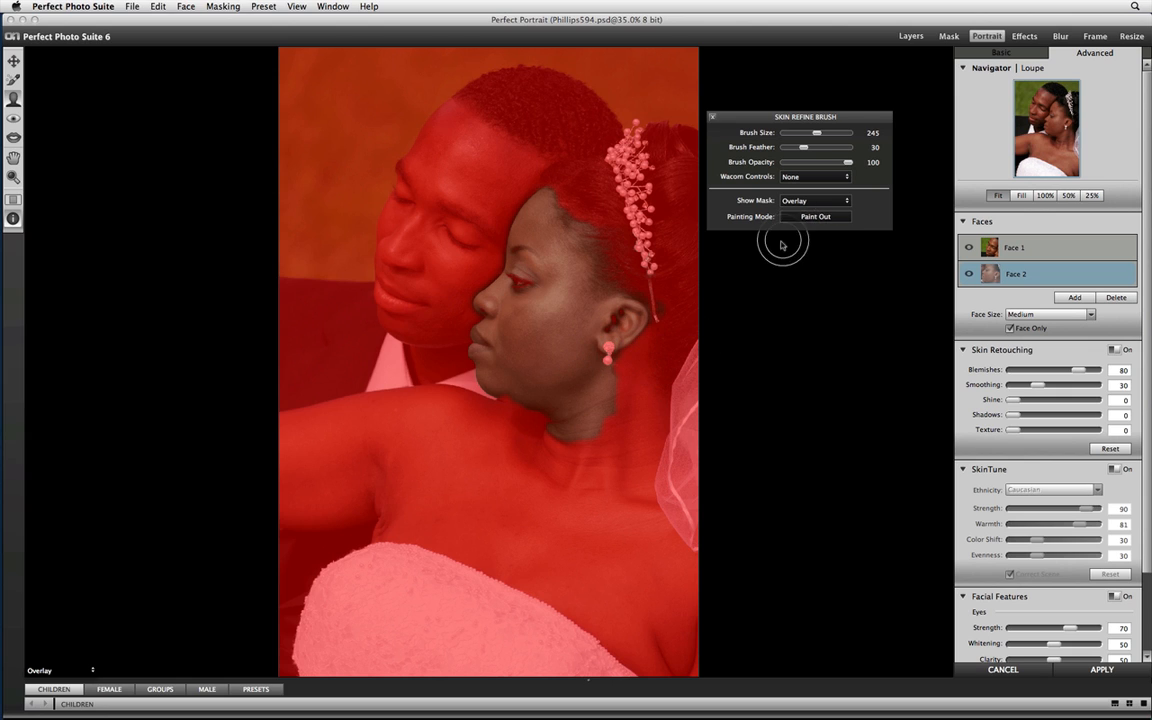
mouse_move(619, 398)
left_mouse_down()
mouse_move(535, 424)
mouse_move(641, 368)
left_mouse_up()
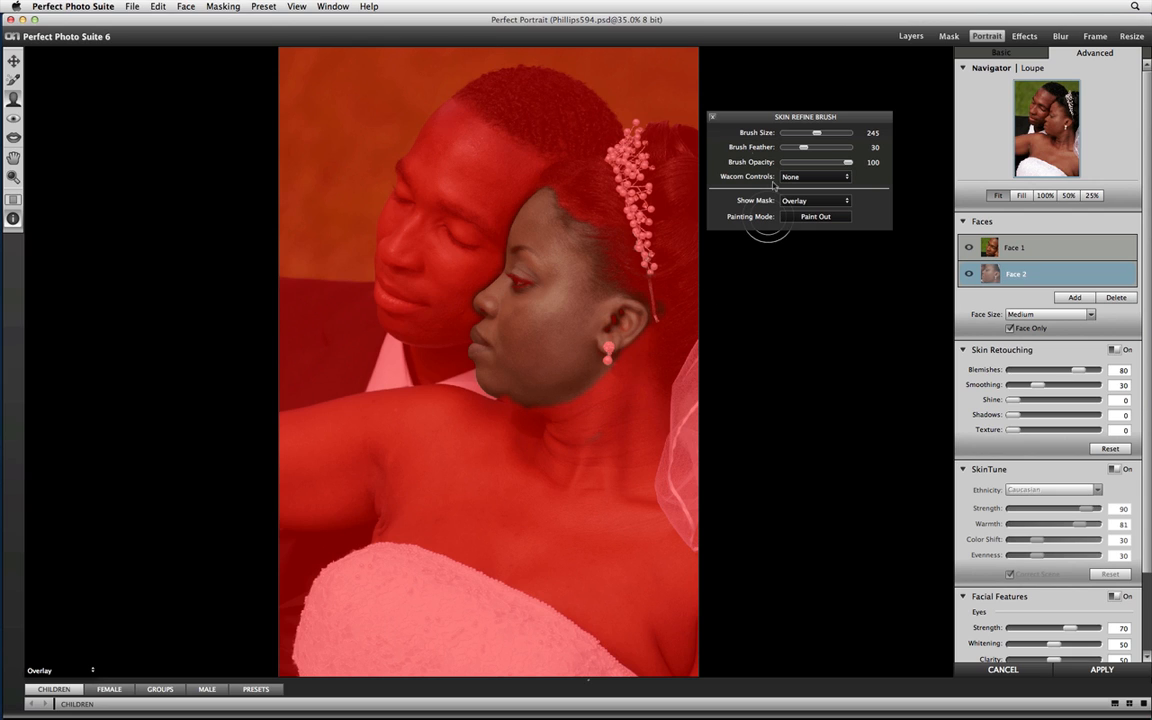
left_click(712, 117)
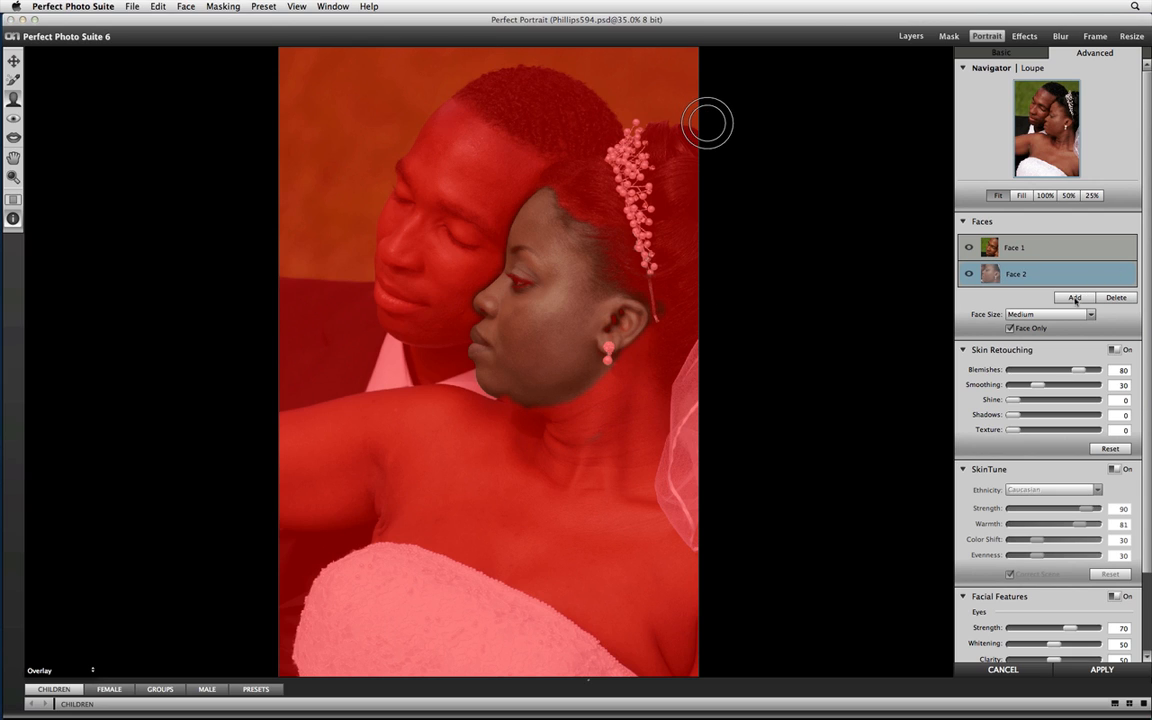
Add a third face with its face box placed over the bride's neck and chest.
left_click(1074, 297)
left_click_drag(492, 442, 537, 580)
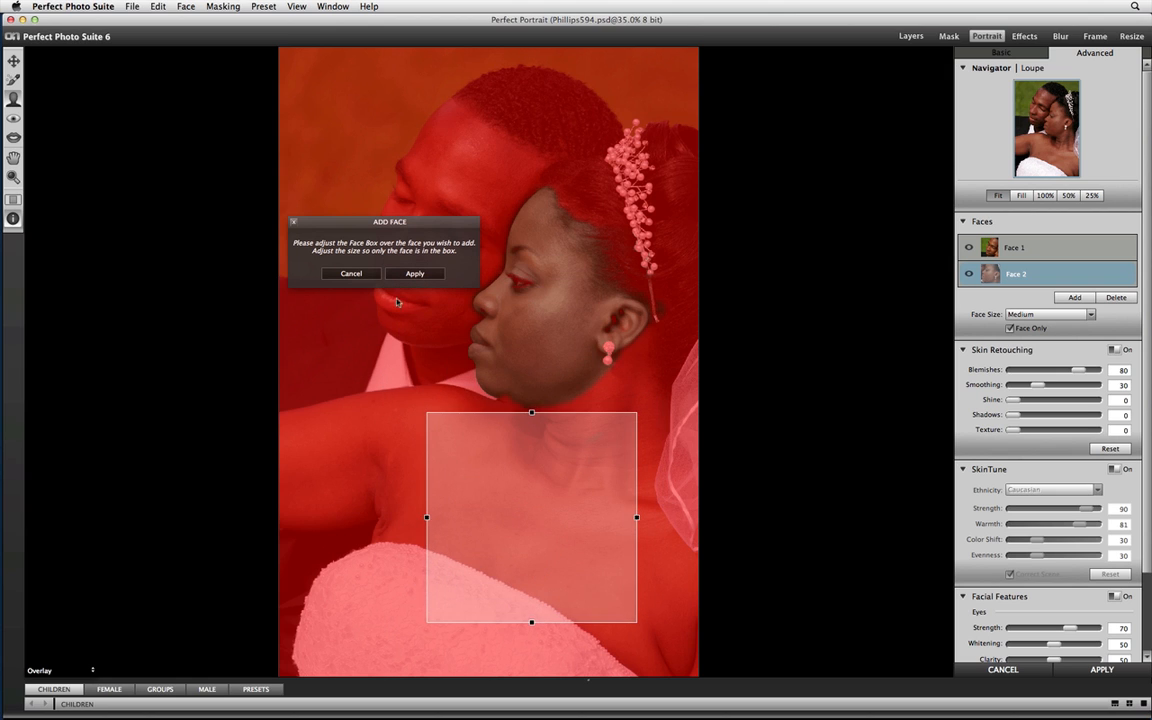
left_click(351, 273)
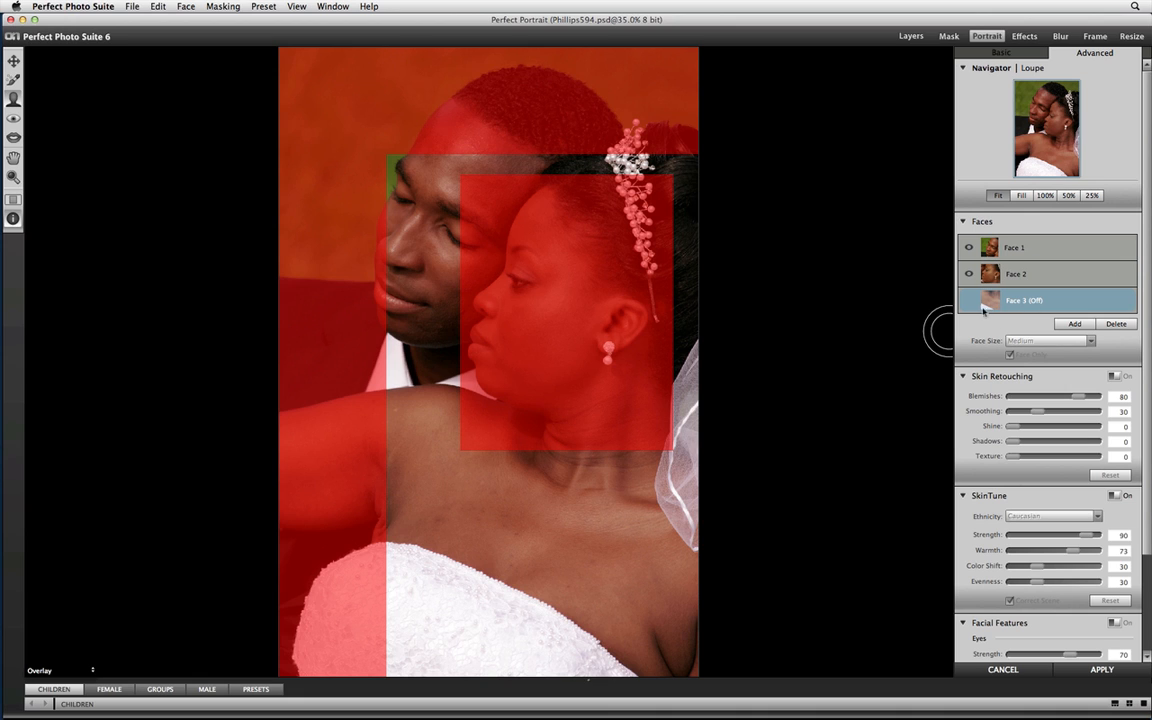
Set the Skin Refine Brush's mask display to None and turn on Face 3.
left_click(14, 200)
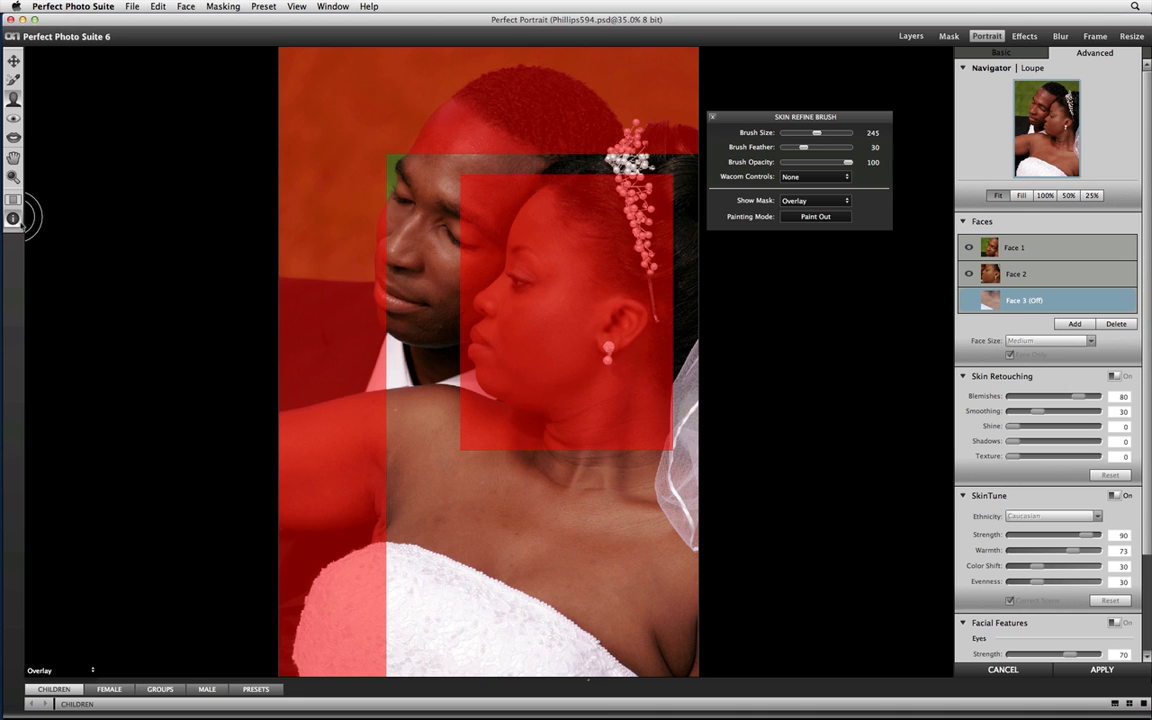
left_click(800, 201)
left_click(791, 211)
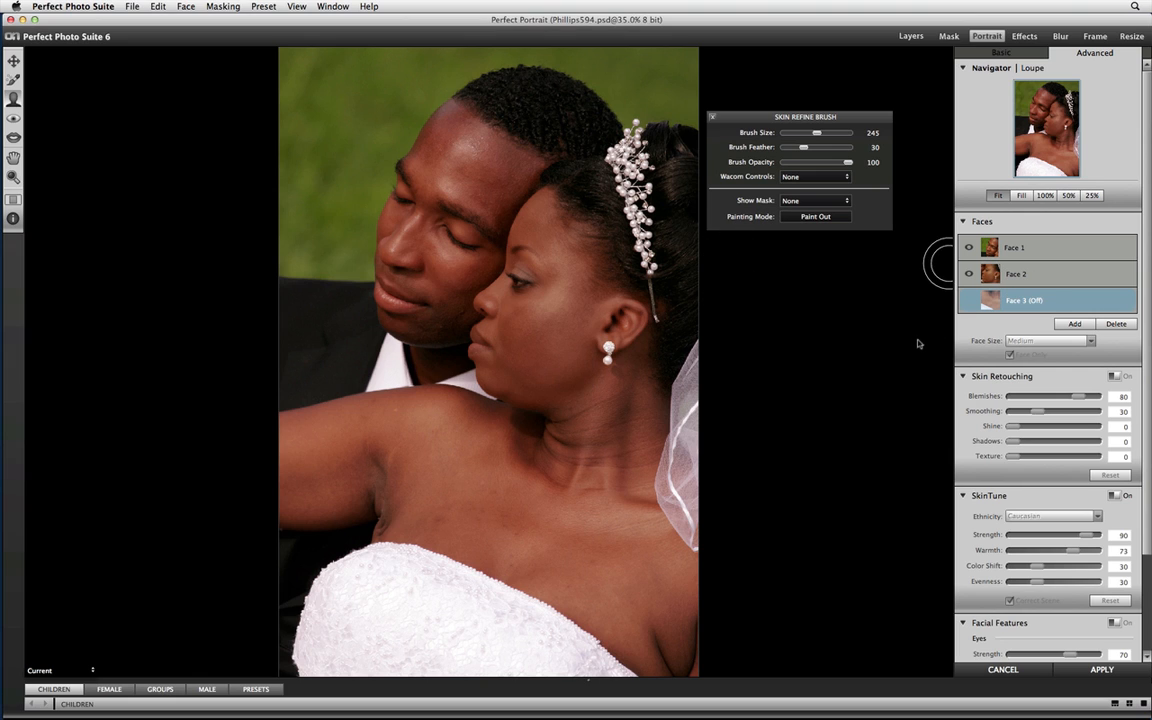
left_click(966, 306)
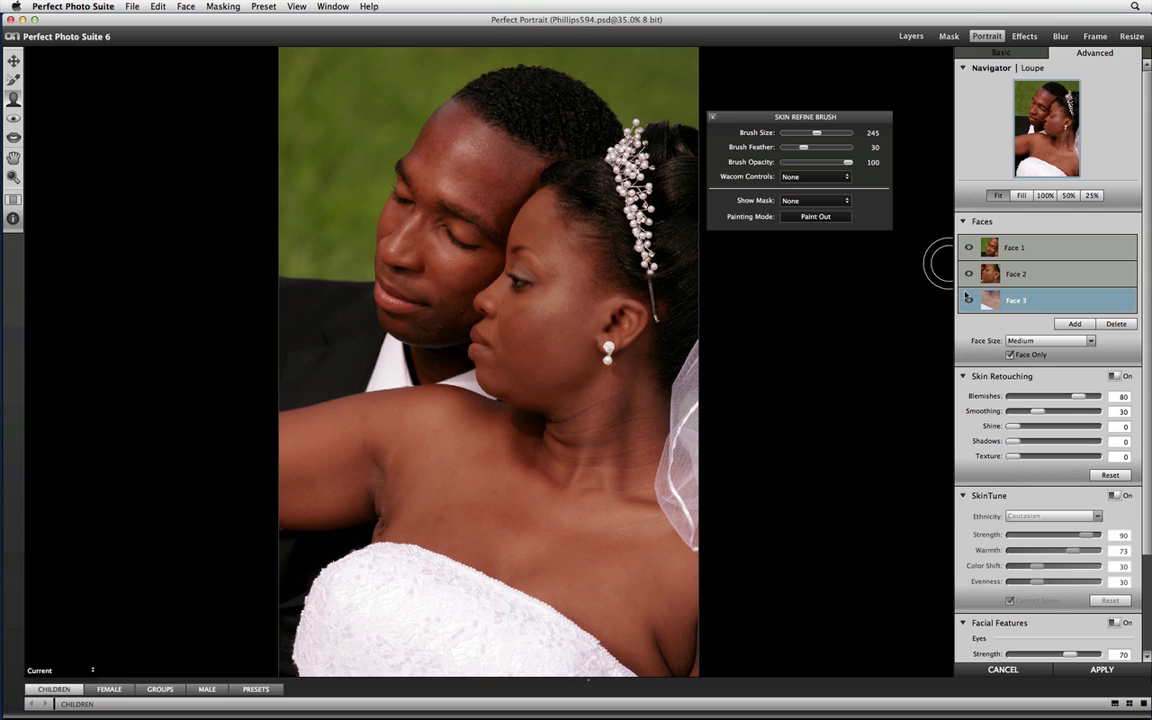
Show Face 3's mask as an Overlay and paint the bride's neck, shoulder and underarm skin into it with the Skin Refine Brush.
left_click(815, 200)
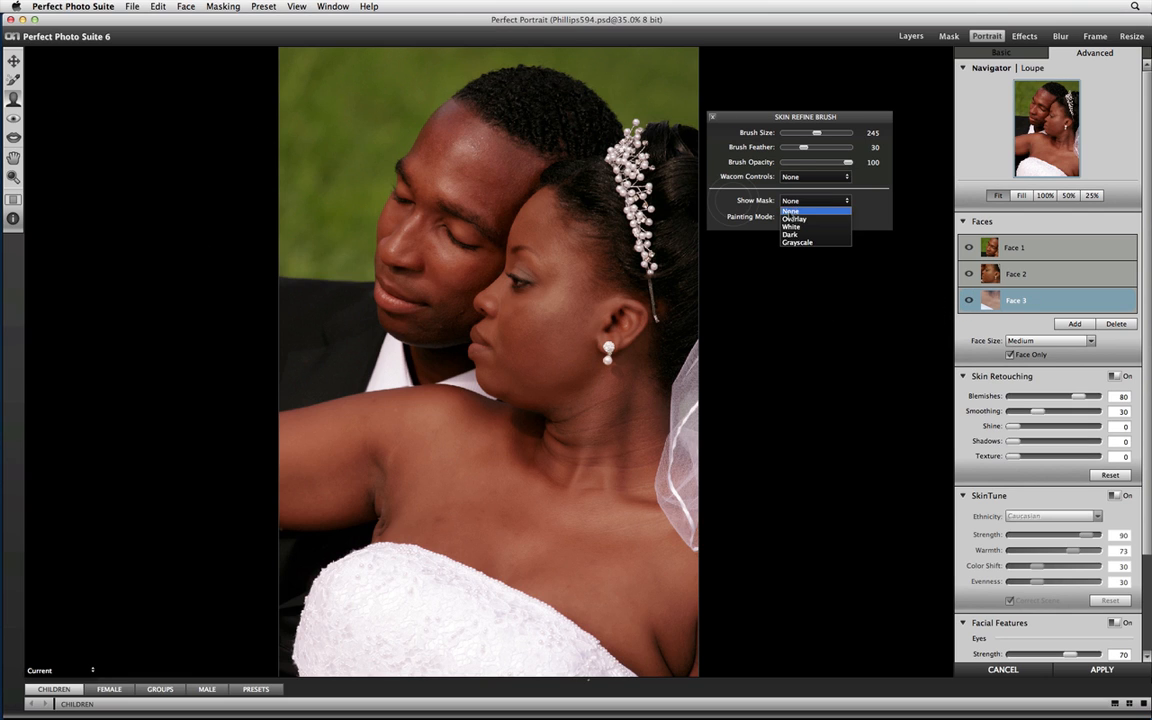
left_click(795, 218)
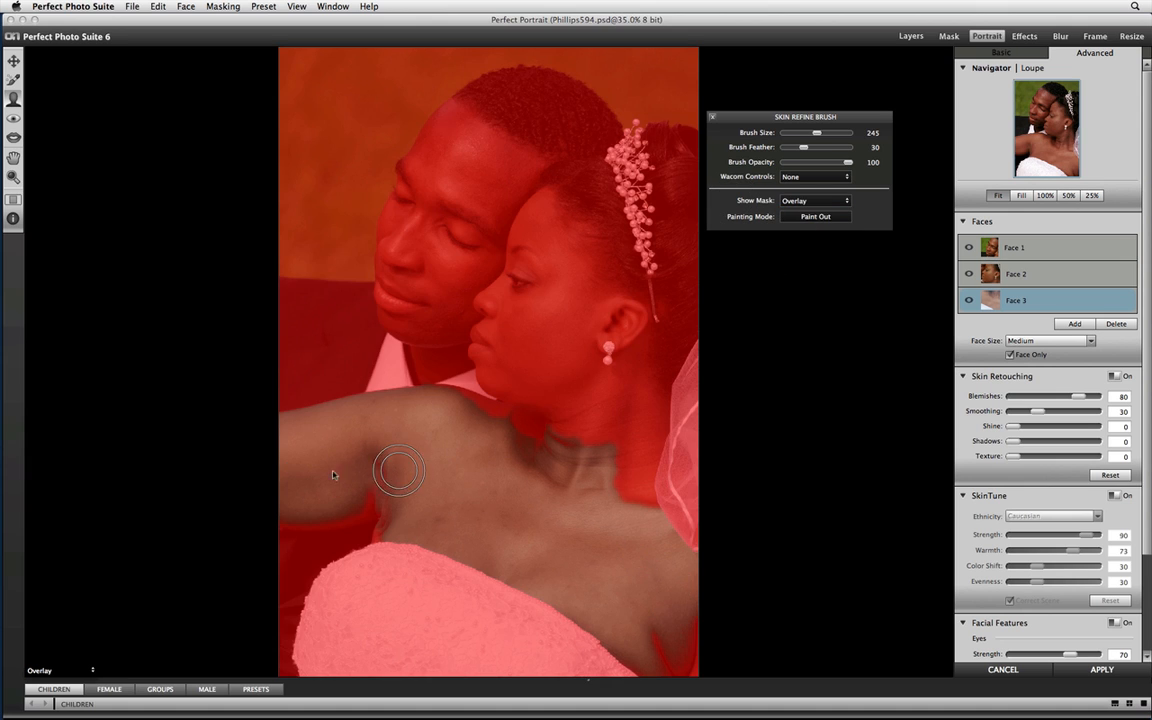
left_click(466, 420)
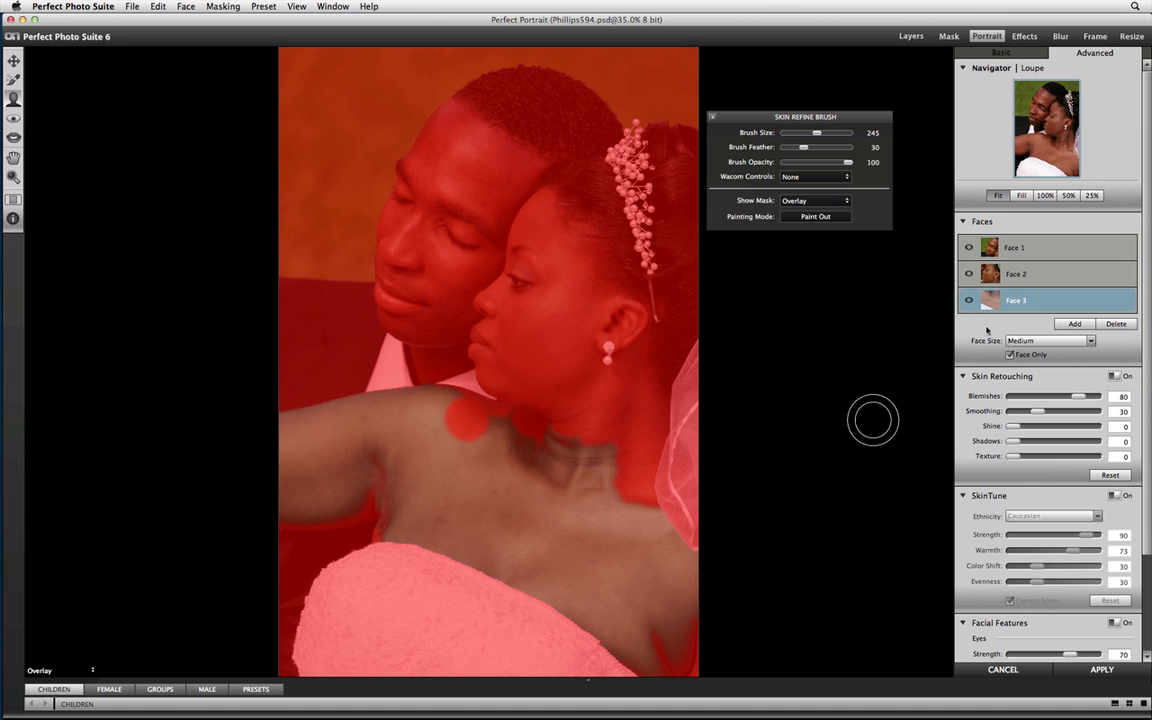
left_click(815, 216)
mouse_move(464, 419)
left_mouse_down()
mouse_move(457, 411)
mouse_move(526, 437)
mouse_move(497, 433)
mouse_move(597, 437)
mouse_move(566, 437)
mouse_move(648, 462)
mouse_move(655, 552)
mouse_move(697, 645)
mouse_move(664, 640)
mouse_move(698, 661)
mouse_move(440, 512)
mouse_move(357, 486)
mouse_move(288, 496)
mouse_move(352, 498)
mouse_move(387, 484)
left_mouse_up()
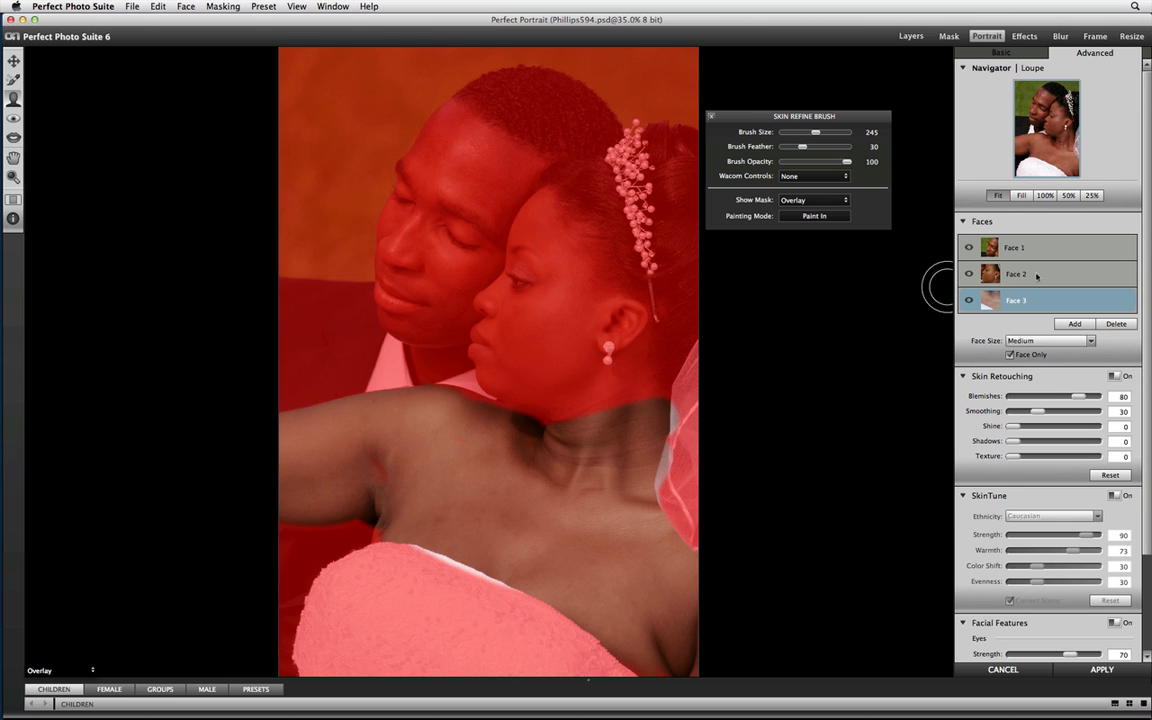
Compare the skin mask overlays of Face 1, Face 2 and Face 3.
left_click(1030, 274)
left_click(1023, 302)
left_click(1030, 274)
left_click(1036, 250)
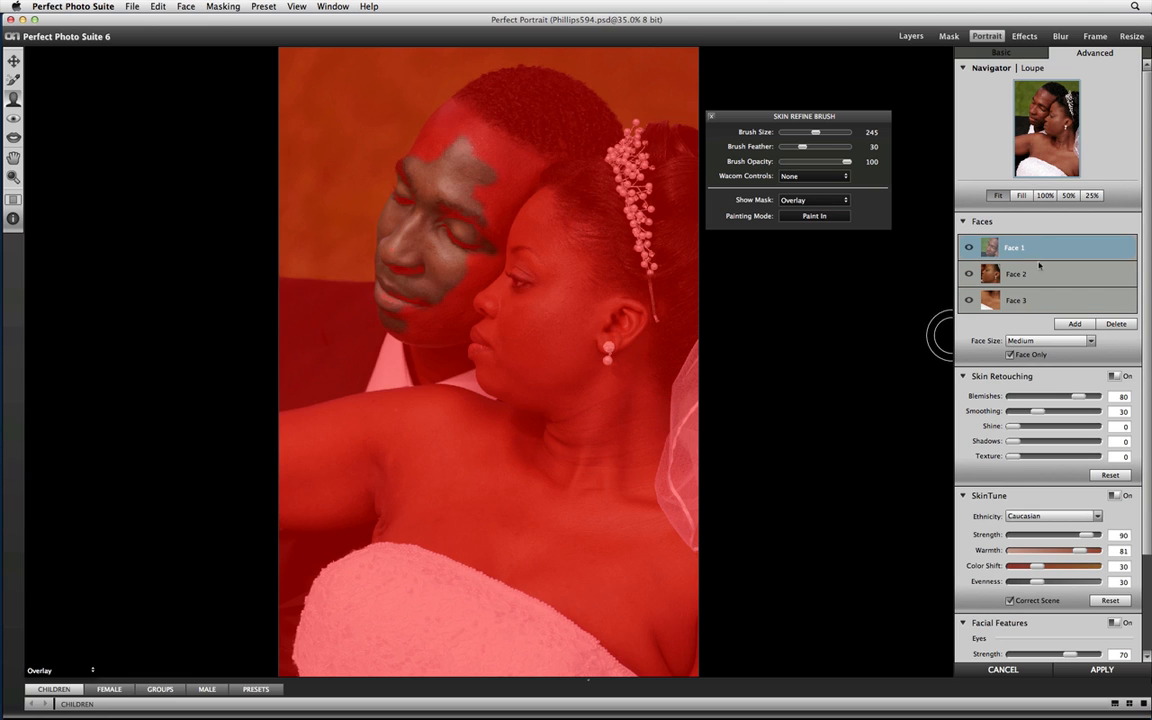
left_click(1036, 276)
left_click(1028, 302)
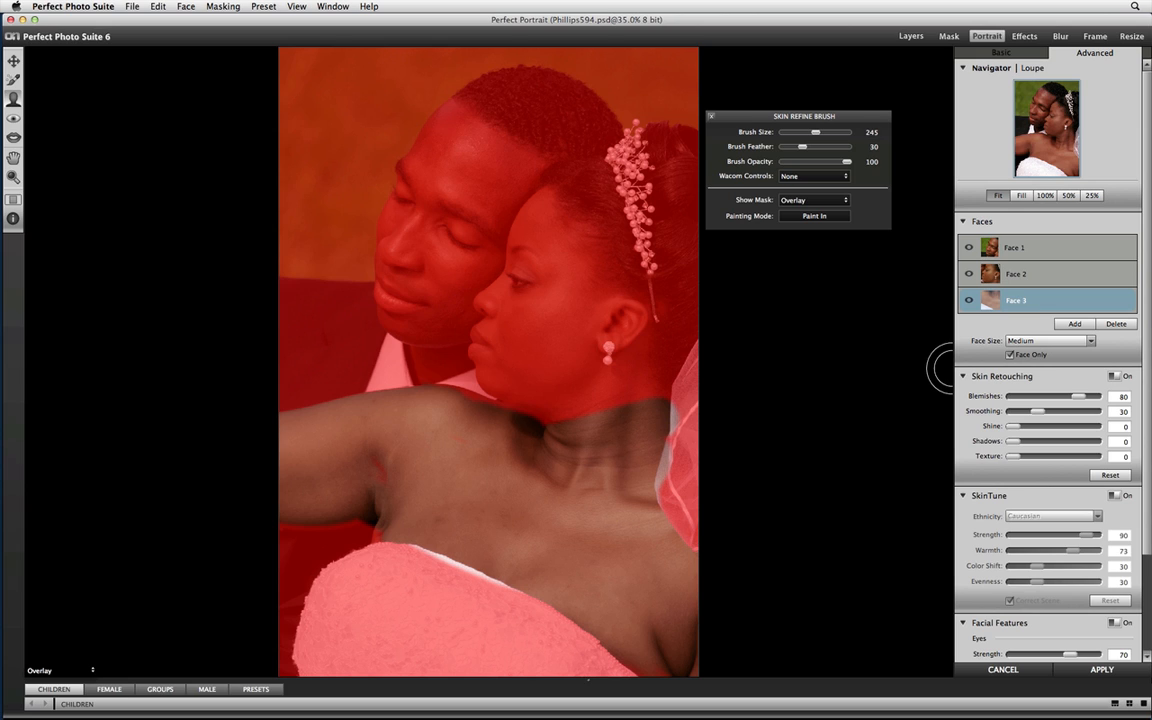
Select Face 1 and paint the man's whole face into its skin mask with the Skin Refine Brush at size 245.
left_click(1000, 247)
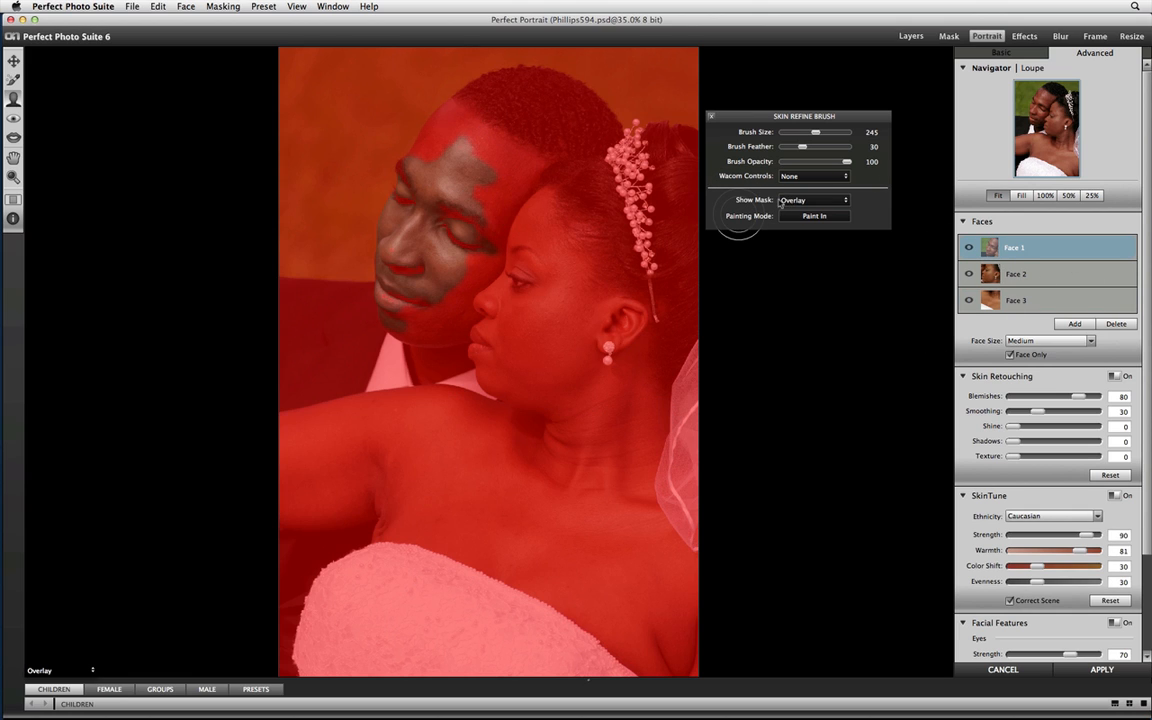
mouse_move(442, 160)
left_mouse_down()
mouse_move(493, 162)
mouse_move(460, 234)
mouse_move(475, 220)
mouse_move(485, 228)
mouse_move(404, 316)
mouse_move(444, 320)
mouse_move(481, 220)
mouse_move(485, 245)
mouse_move(449, 302)
mouse_move(422, 318)
mouse_move(398, 288)
mouse_move(401, 184)
mouse_move(437, 214)
mouse_move(465, 167)
mouse_move(428, 141)
mouse_move(448, 151)
mouse_move(516, 130)
mouse_move(501, 189)
mouse_move(455, 185)
mouse_move(498, 165)
mouse_move(510, 172)
mouse_move(501, 124)
mouse_move(517, 108)
mouse_move(545, 118)
mouse_move(492, 107)
mouse_move(532, 145)
mouse_move(415, 184)
mouse_move(368, 180)
mouse_move(428, 108)
mouse_move(496, 98)
left_mouse_up()
key("x")
left_click_drag(419, 174, 462, 132)
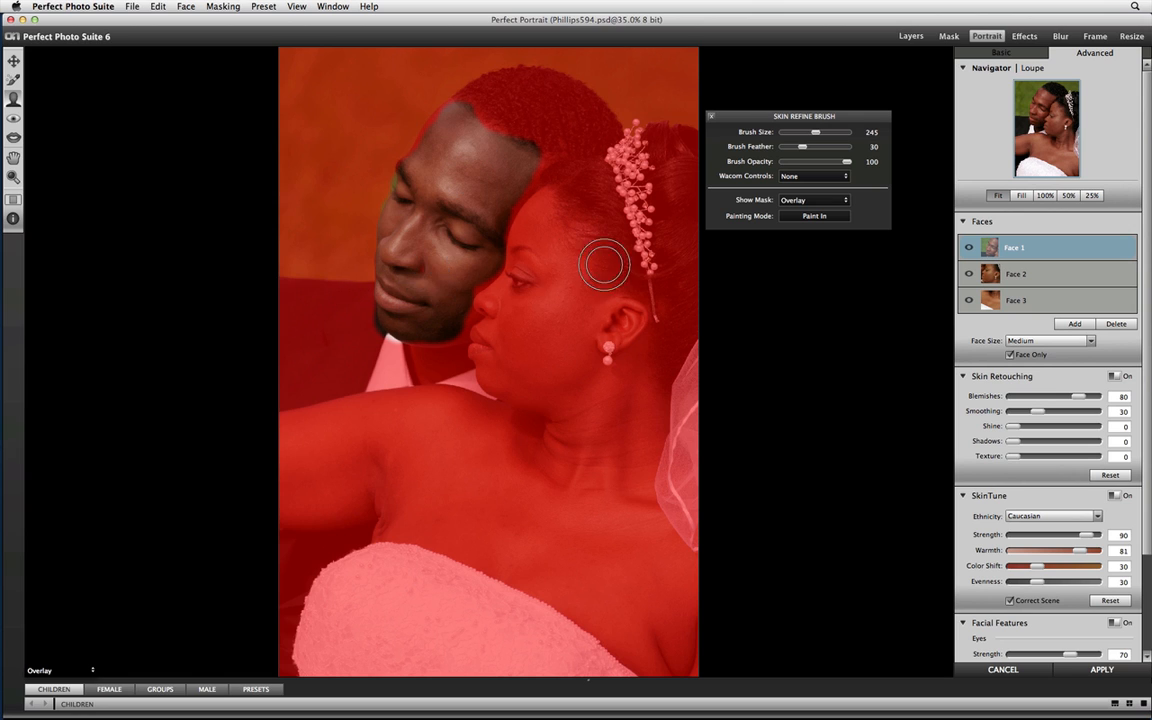
Paint the bride's eye into Face 2's eye mask with a reduced Eye Refine Brush in Paint In mode and set the mask display to None.
left_click(980, 274)
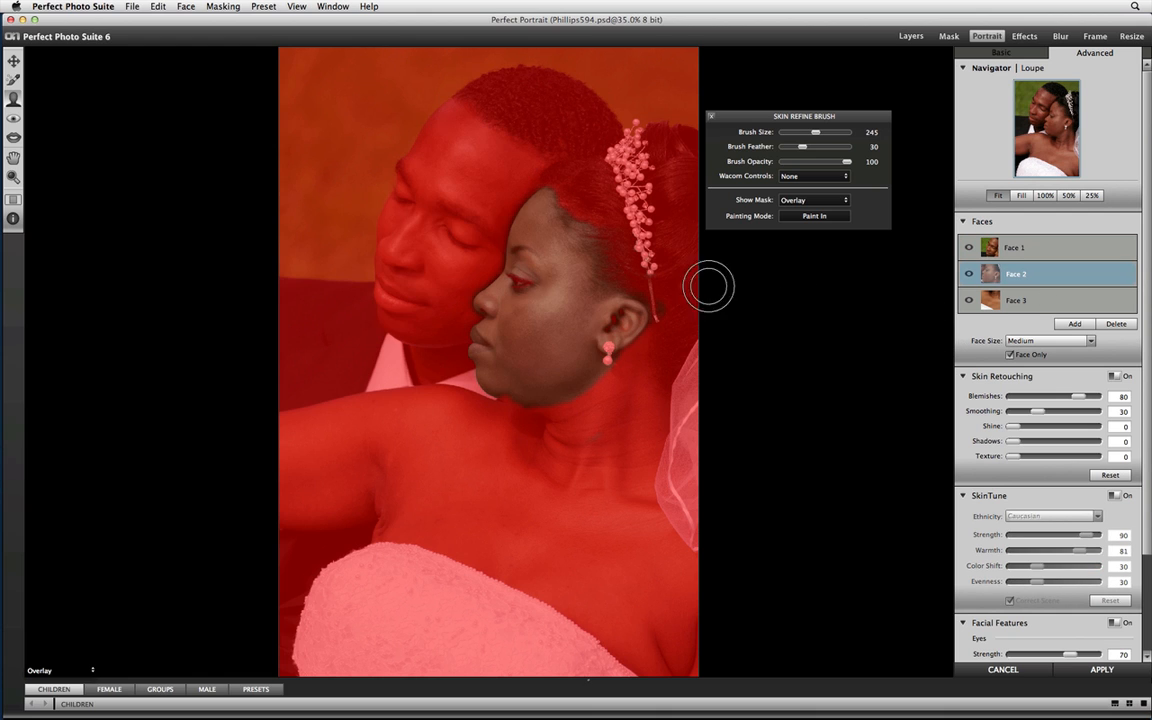
left_click(14, 118)
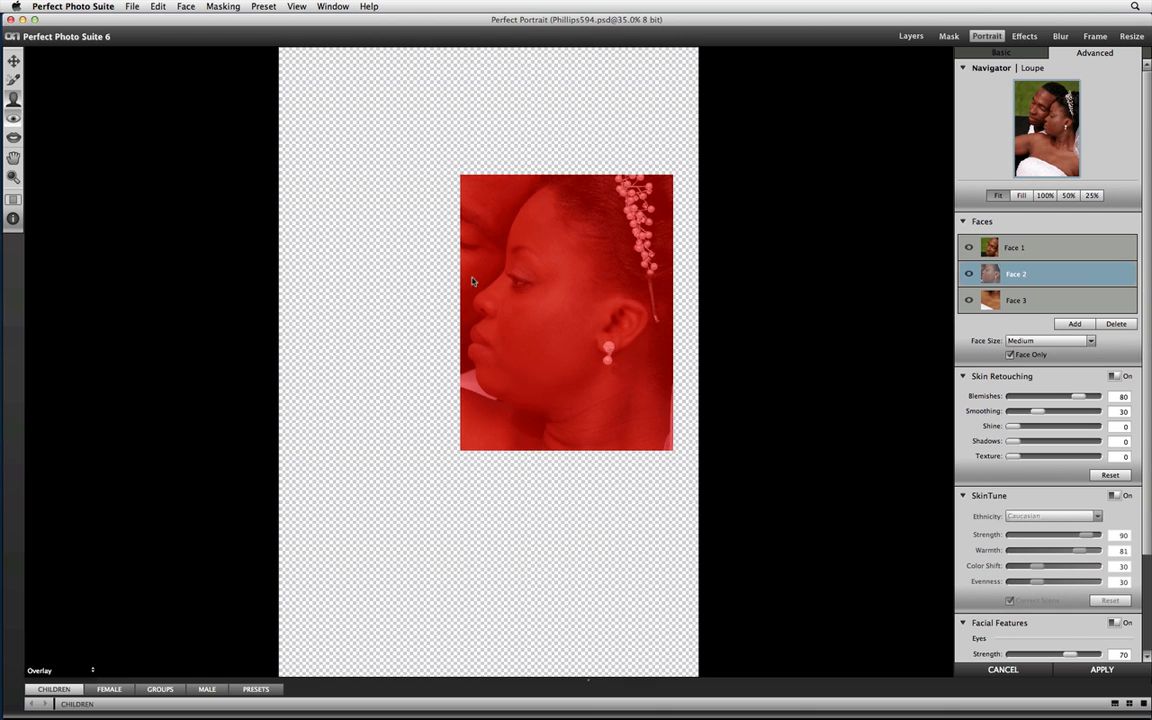
key("bracketleft")
key("bracketleft")
key("bracketleft")
key("bracketleft")
key("bracketleft")
key("bracketleft")
key("bracketleft")
key("bracketleft")
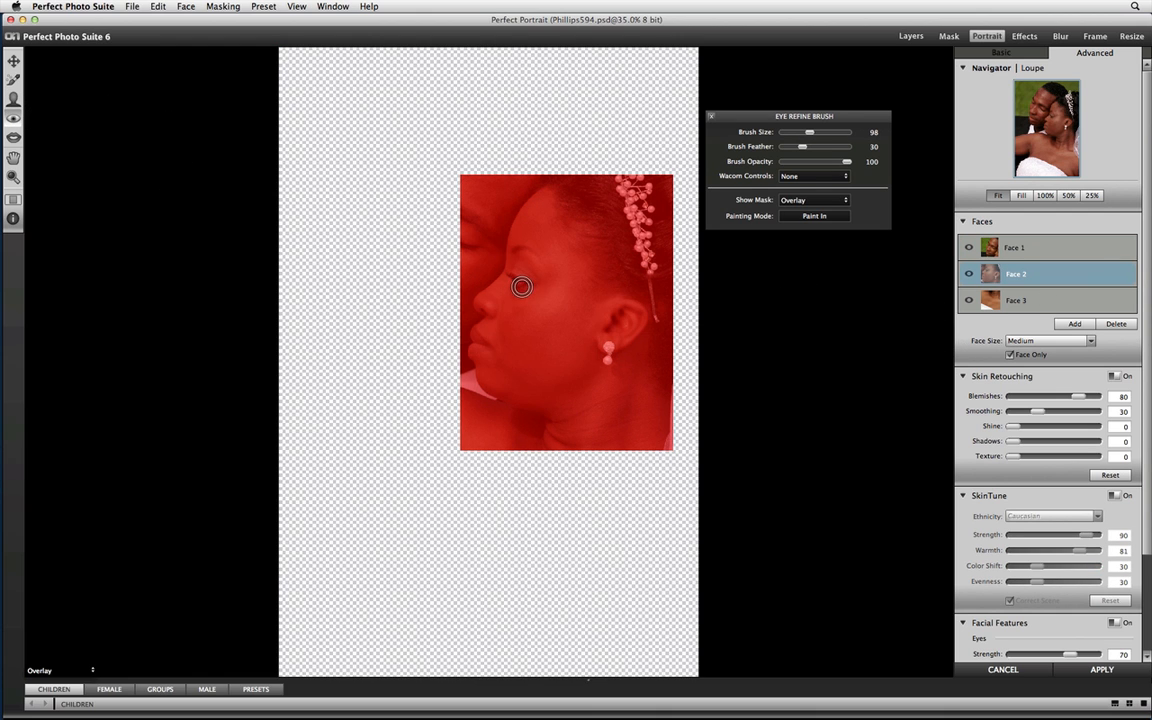
mouse_move(518, 281)
left_mouse_down()
mouse_move(506, 277)
mouse_move(516, 288)
left_mouse_up()
left_click(801, 202)
left_click(787, 214)
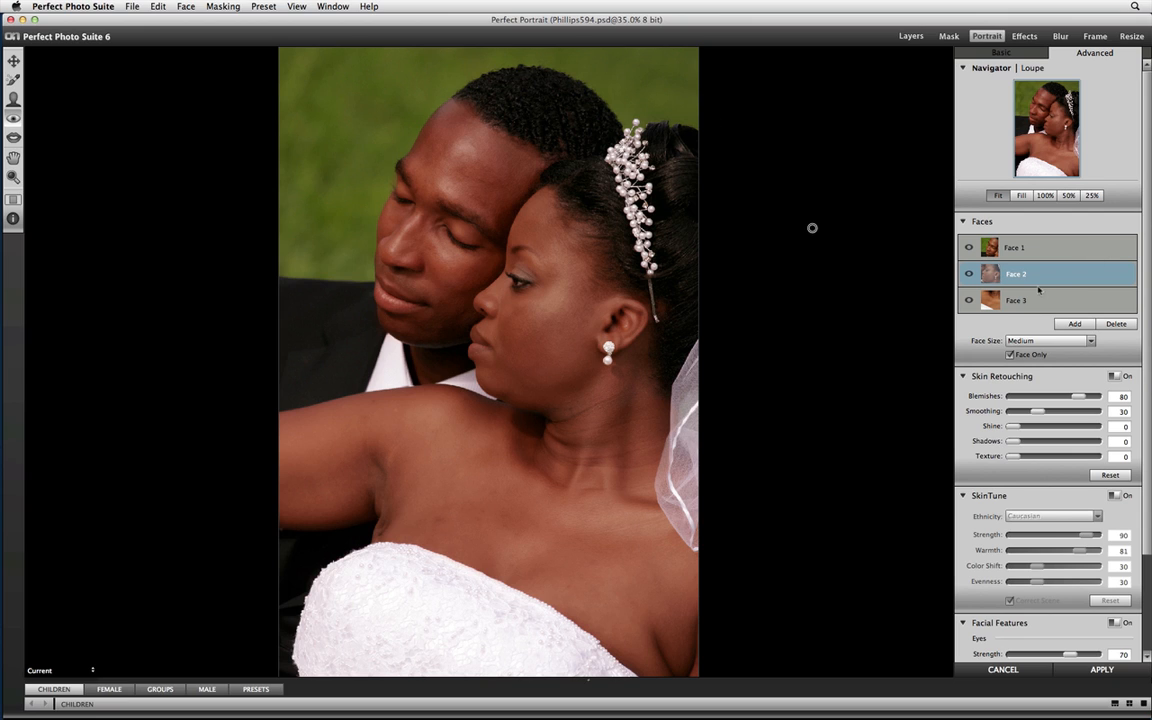
Set Face 1's Blemishes to 37 and Smoothing to 19, and Face 2's Blemishes to 62 and Smoothing to 39.
left_click(1020, 252)
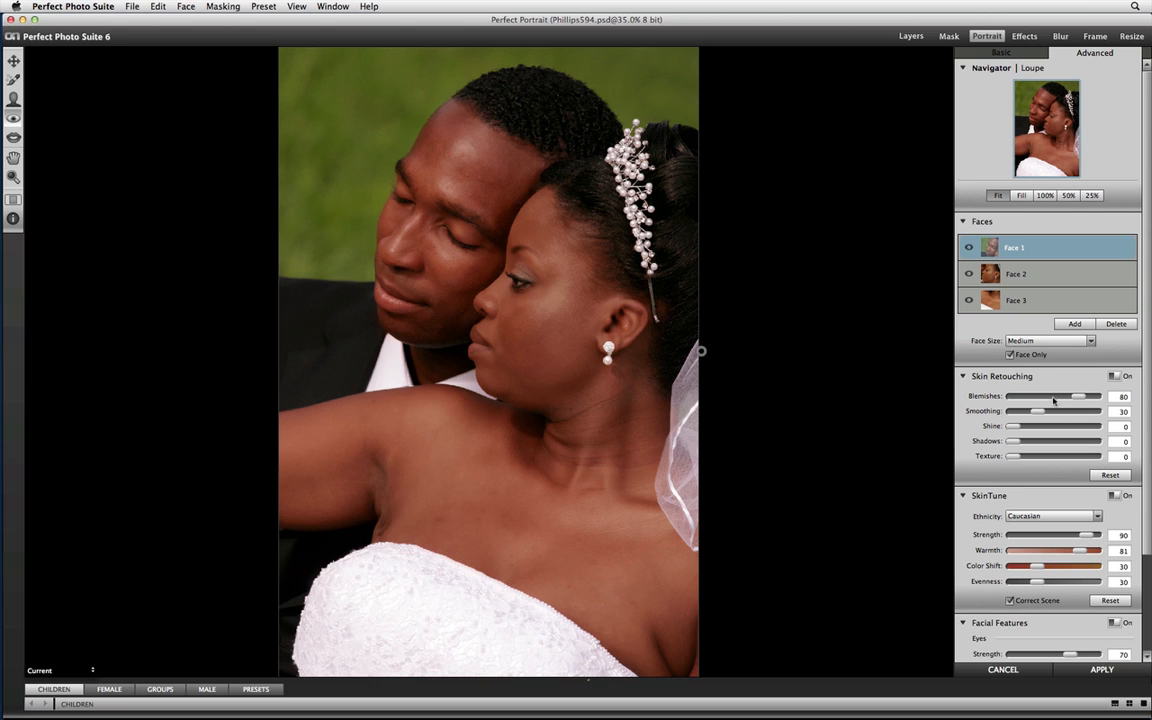
left_click_drag(1078, 396, 1026, 412)
left_click(1014, 277)
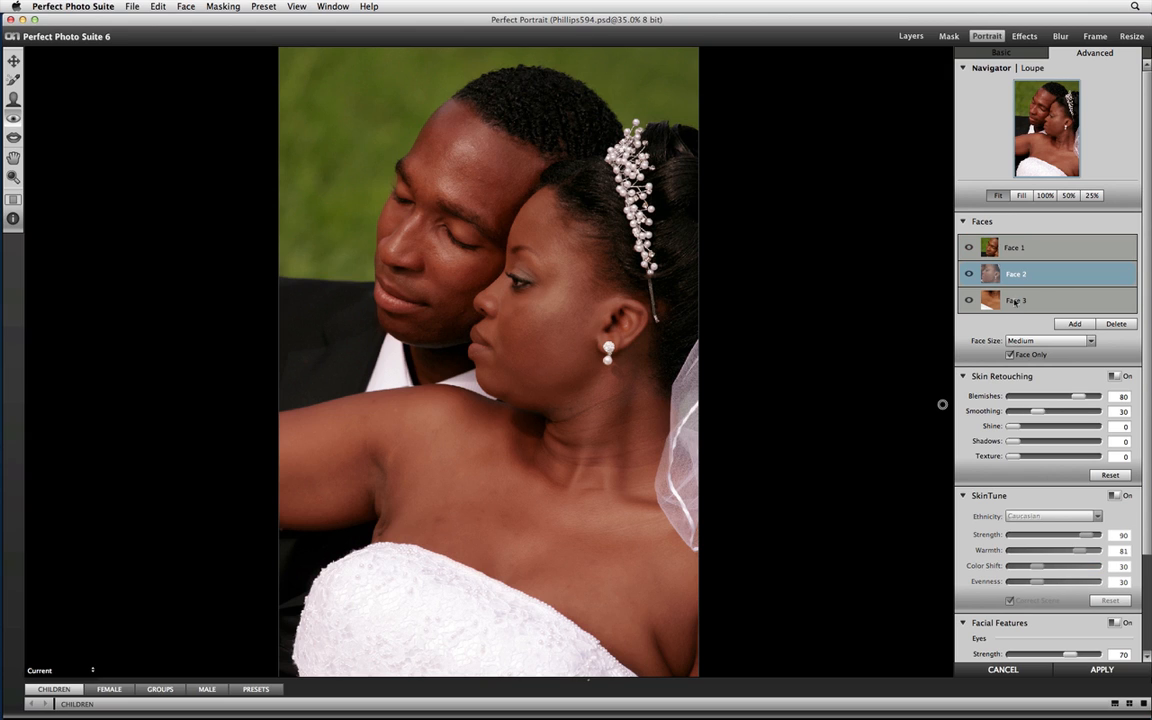
left_click(1010, 354)
left_click(1067, 398)
left_click(1046, 412)
Select Face 3 and retouch a spot on the bride's upper chest with the Retouch Brush.
left_click(1041, 311)
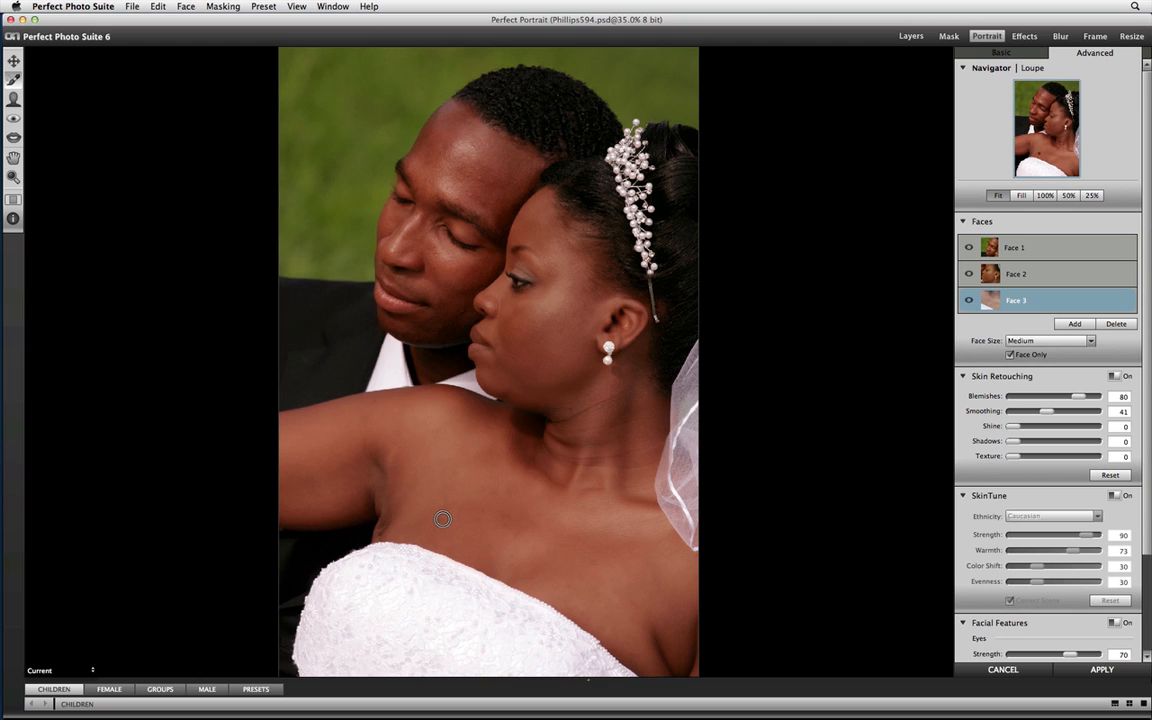
left_click(495, 492)
Compare the Skin Retouching and SkinTune settings of Face 2, Face 1 and Face 3.
left_click(1070, 272)
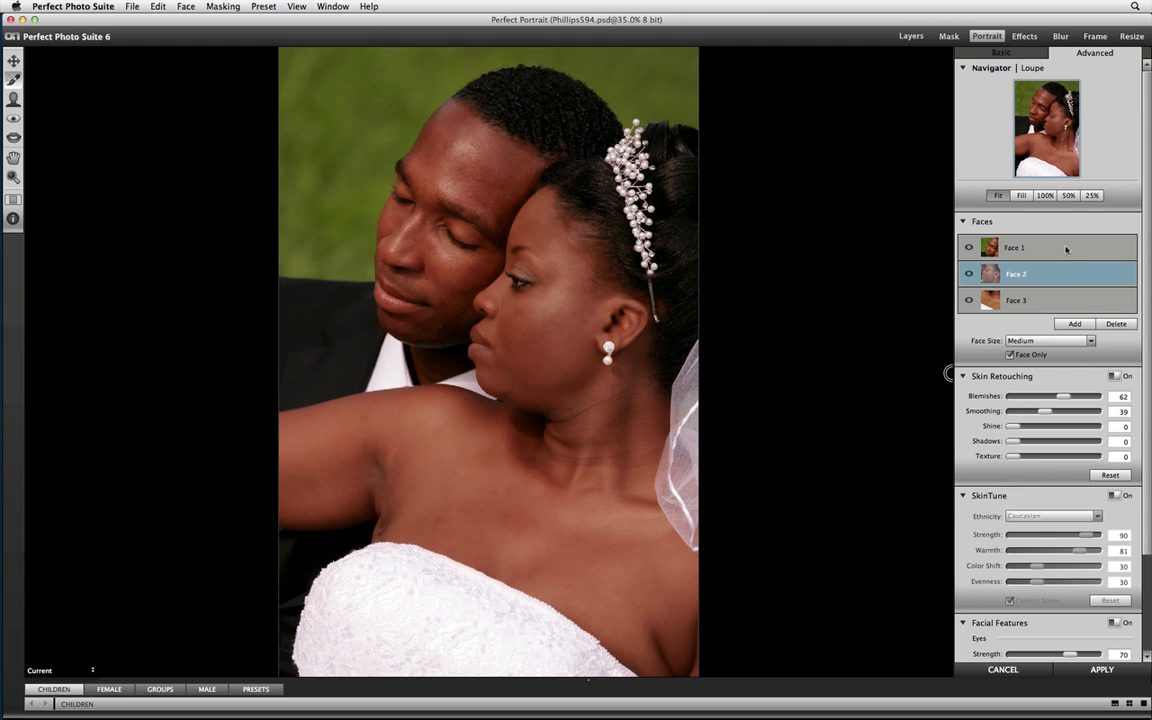
left_click(1066, 249)
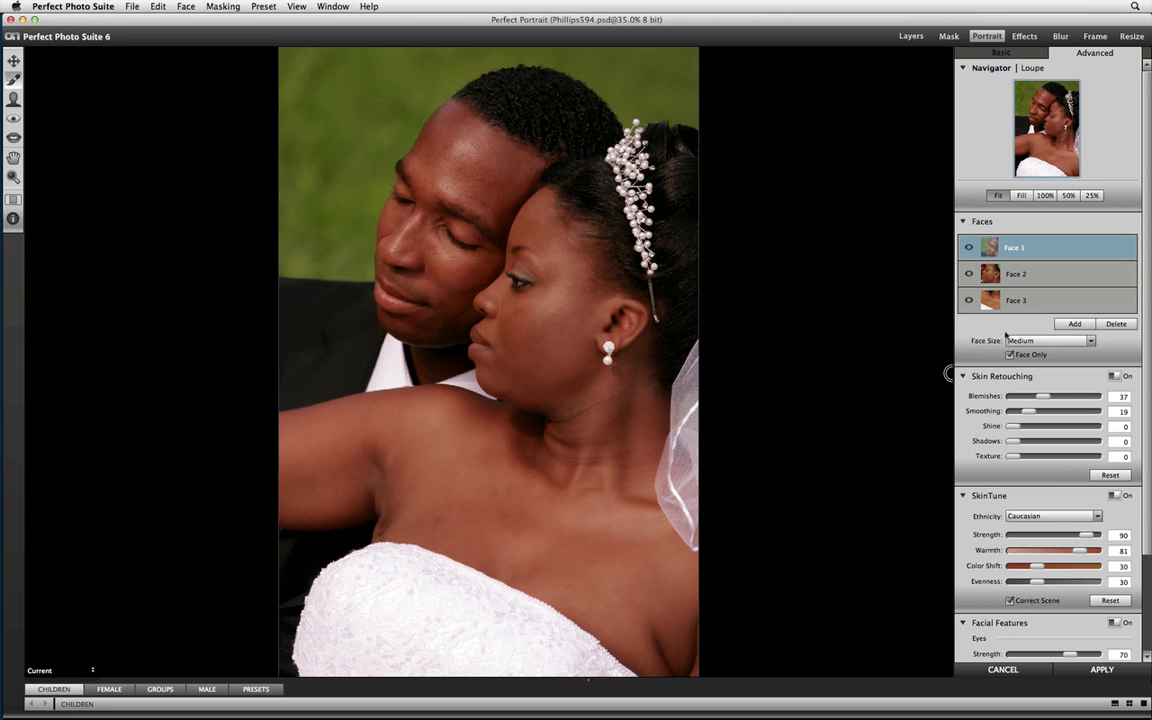
left_click(1015, 303)
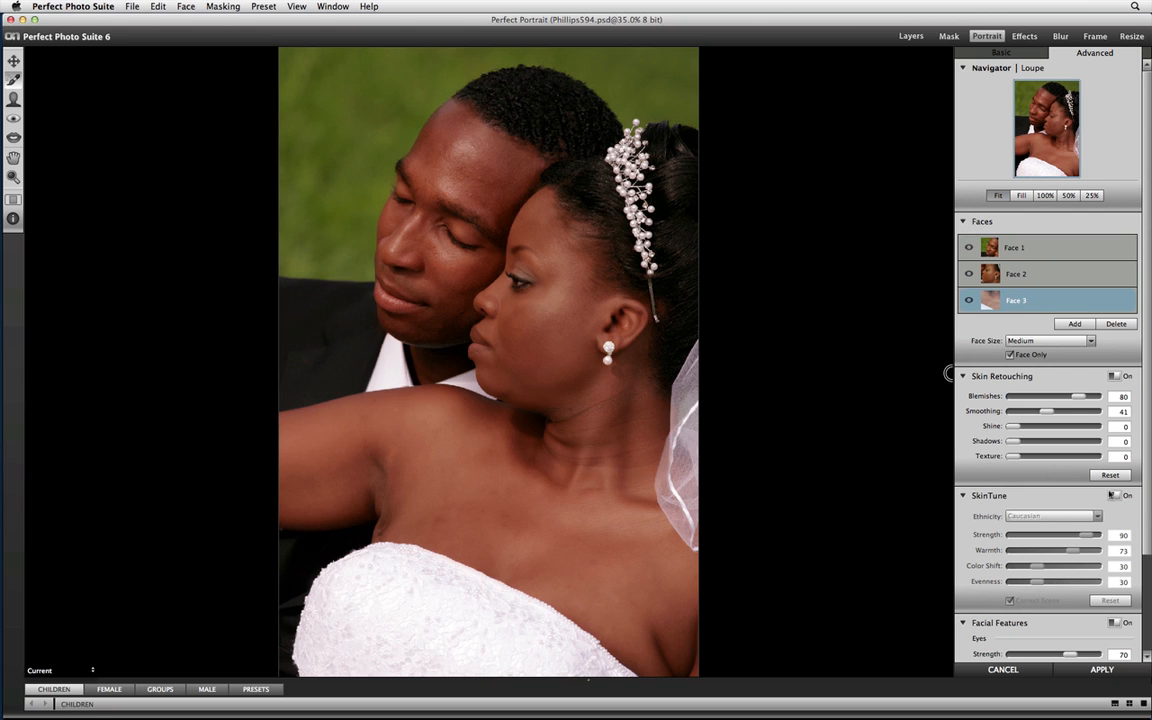
left_click(1113, 496)
Set Face 1's SkinTune Evenness to 57 and Warmth to 64.
left_click(1048, 250)
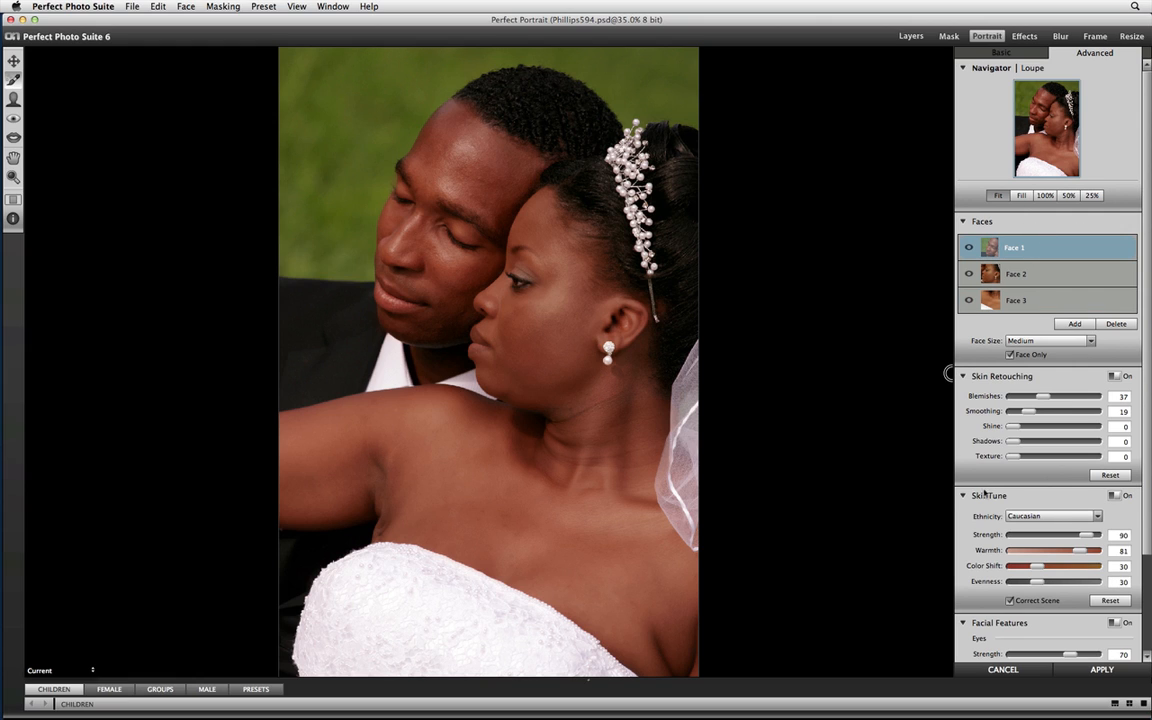
left_click_drag(1028, 581, 1053, 581)
left_click_drag(1080, 550, 1057, 549)
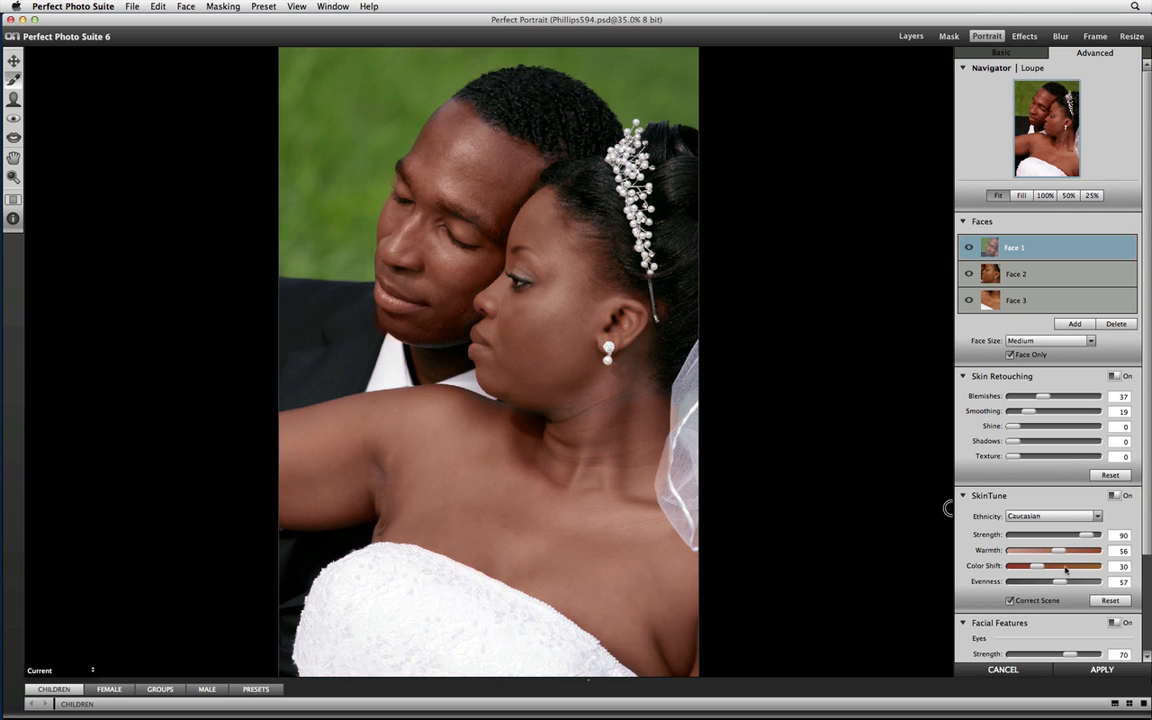
left_click_drag(1061, 551, 1068, 552)
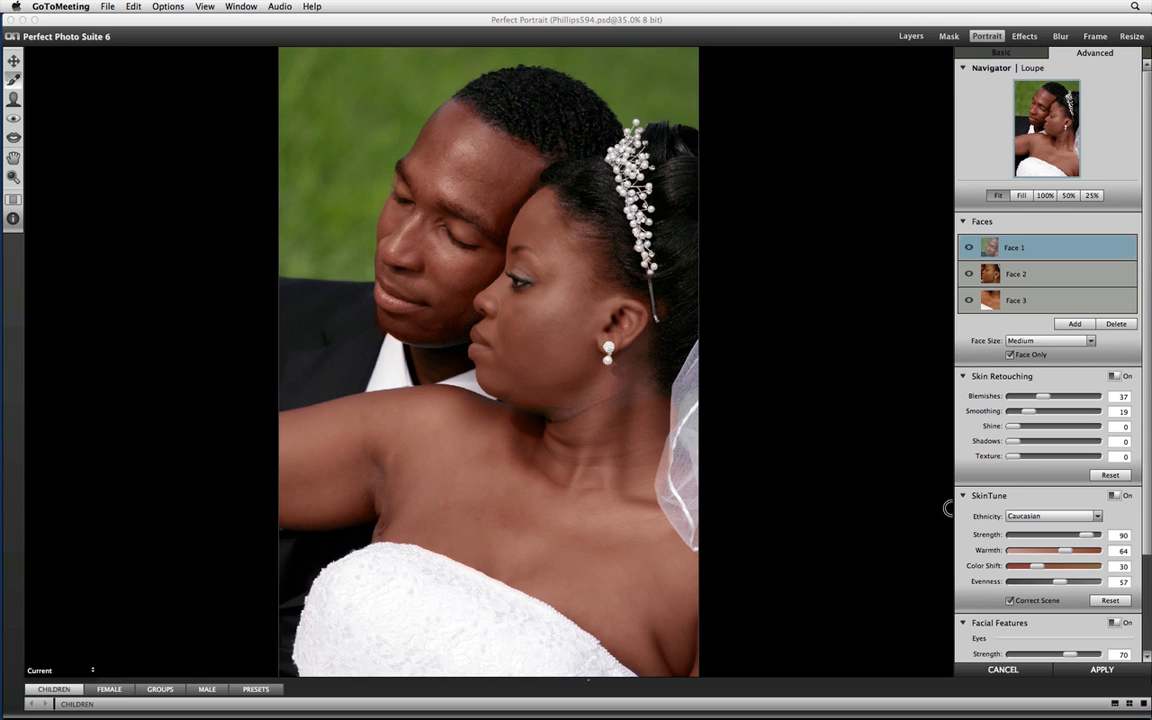
Show the tool options and switch the Skin Refine Brush to Paint Out mode.
left_click(17, 215)
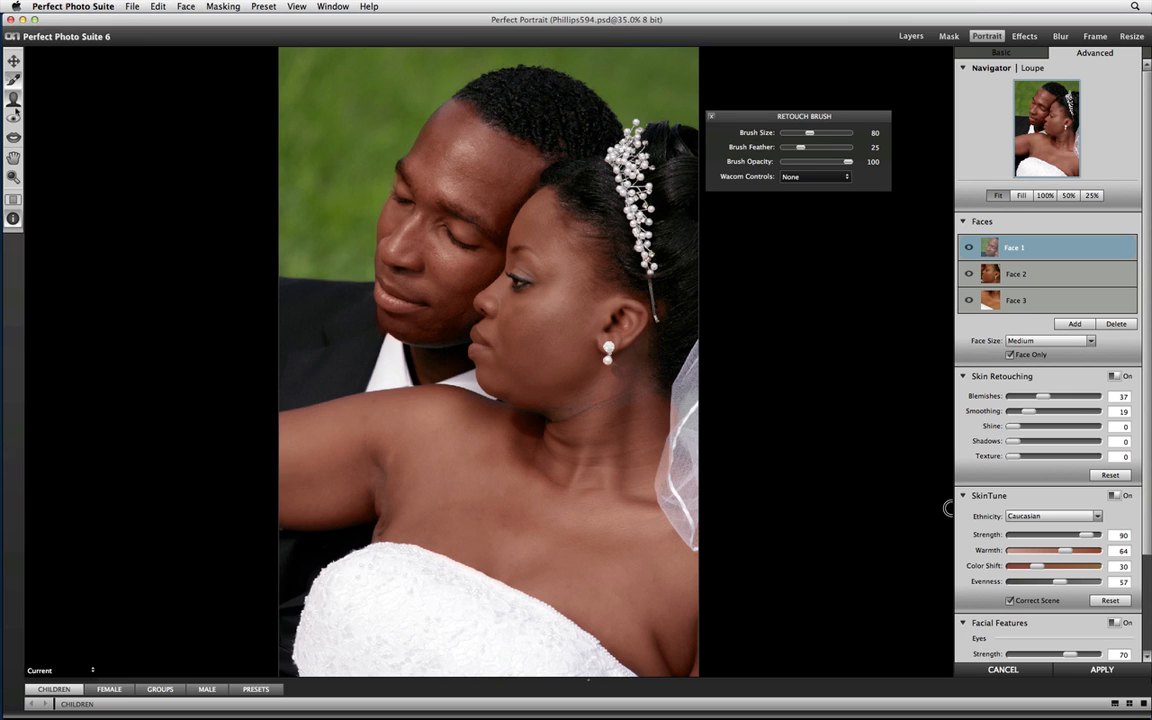
left_click(13, 98)
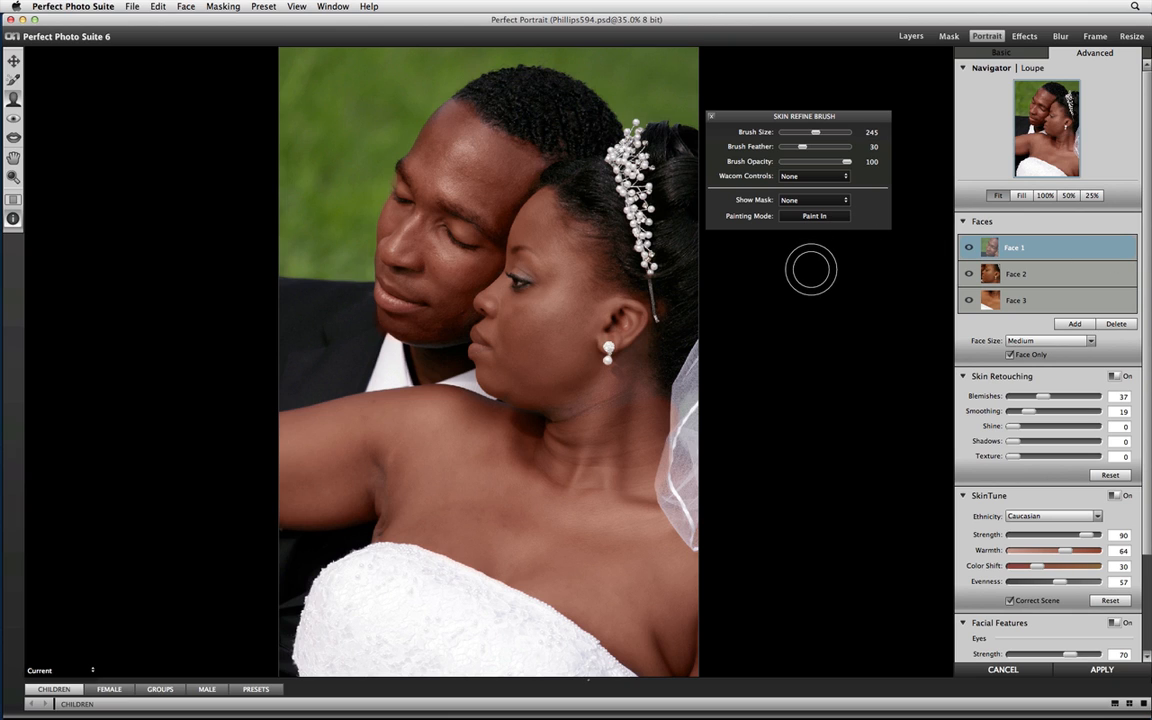
key("x")
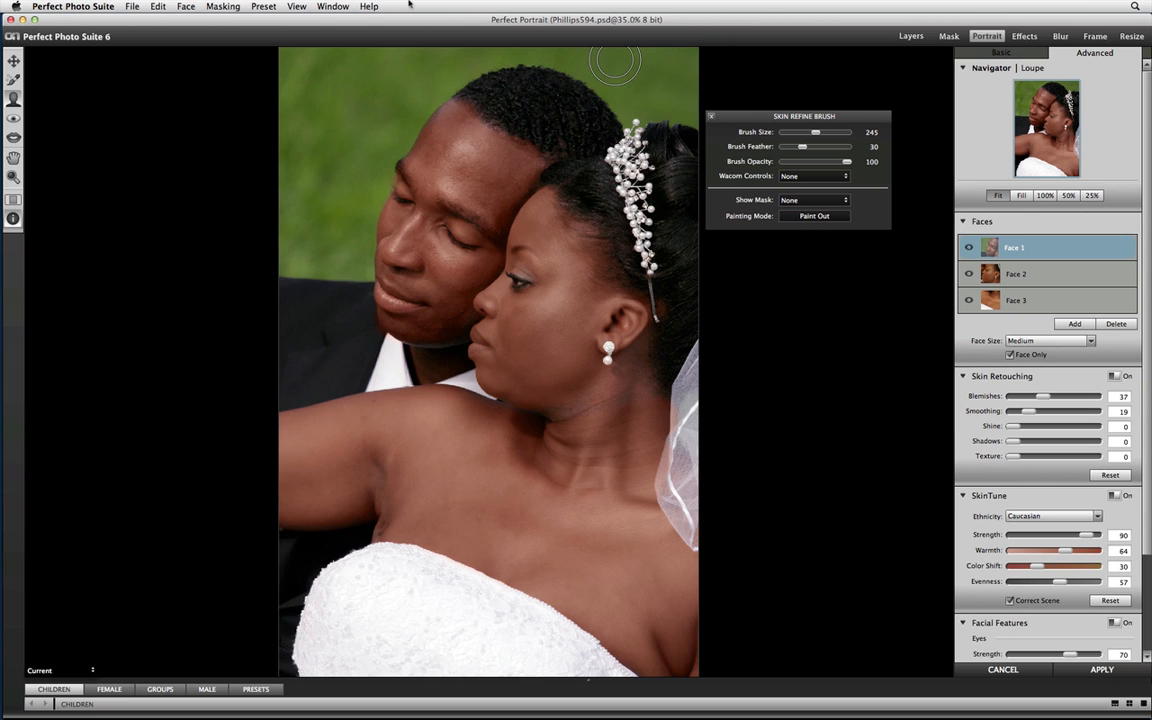
Look through the brush entries in the Keyboard Shortcuts list, and close the list and the brush options.
left_click(369, 6)
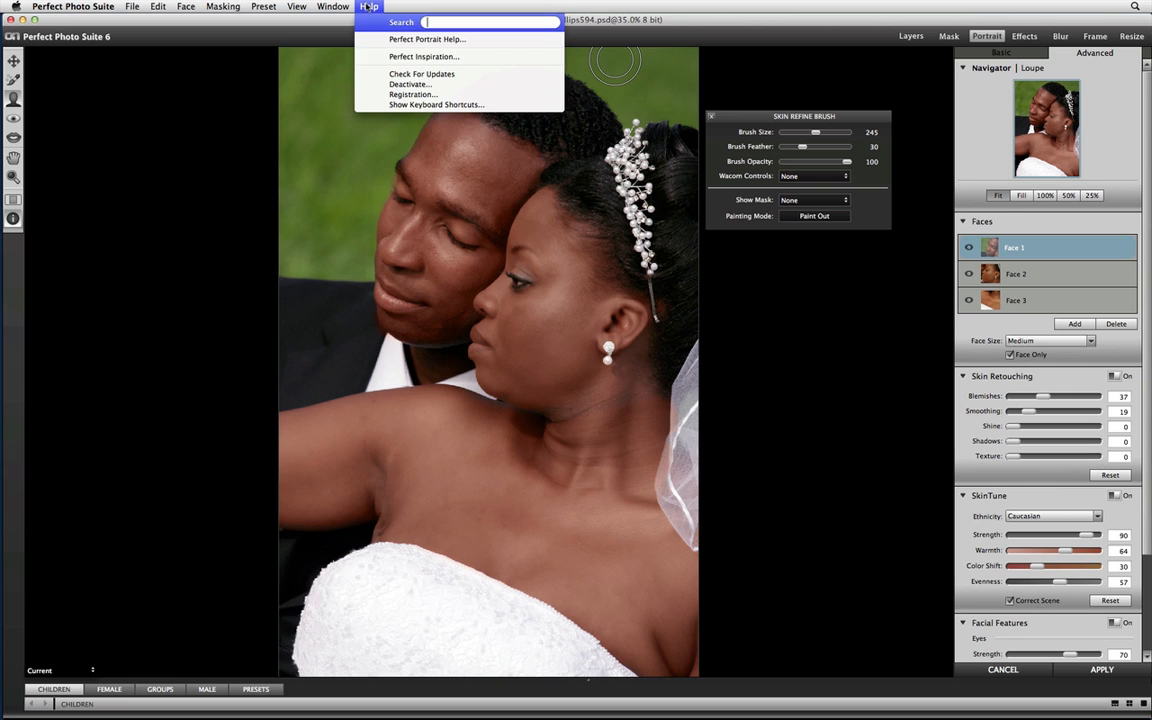
left_click(390, 104)
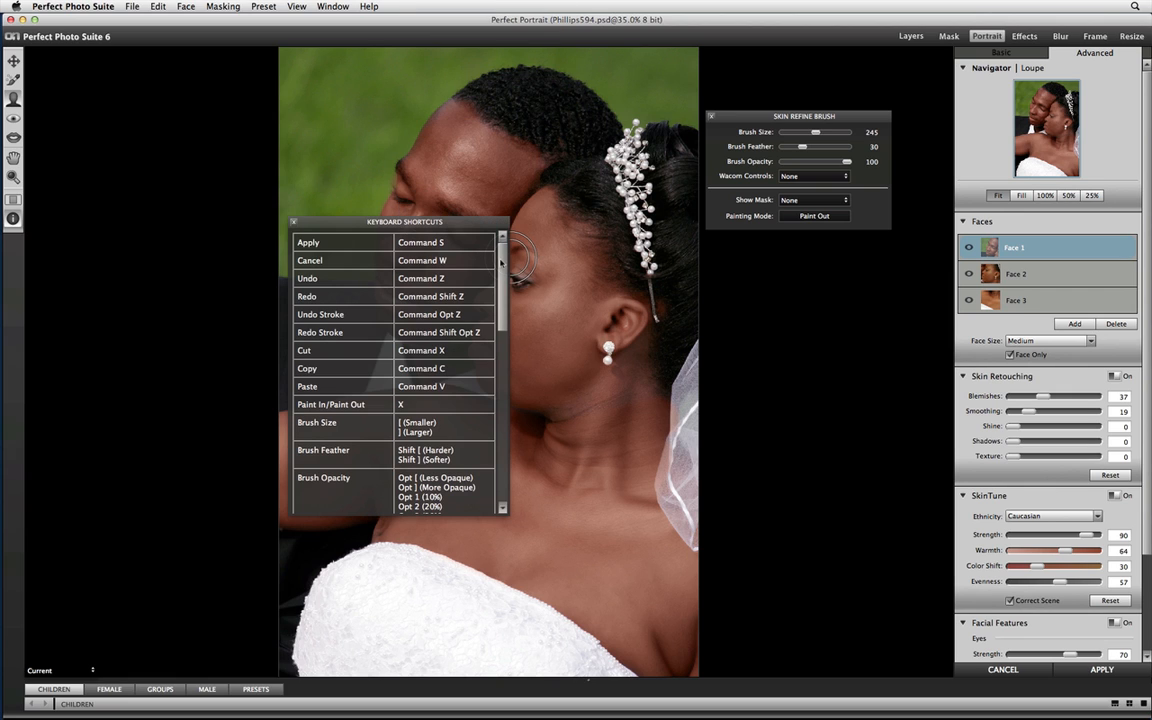
scroll(450, 256, "down", 5)
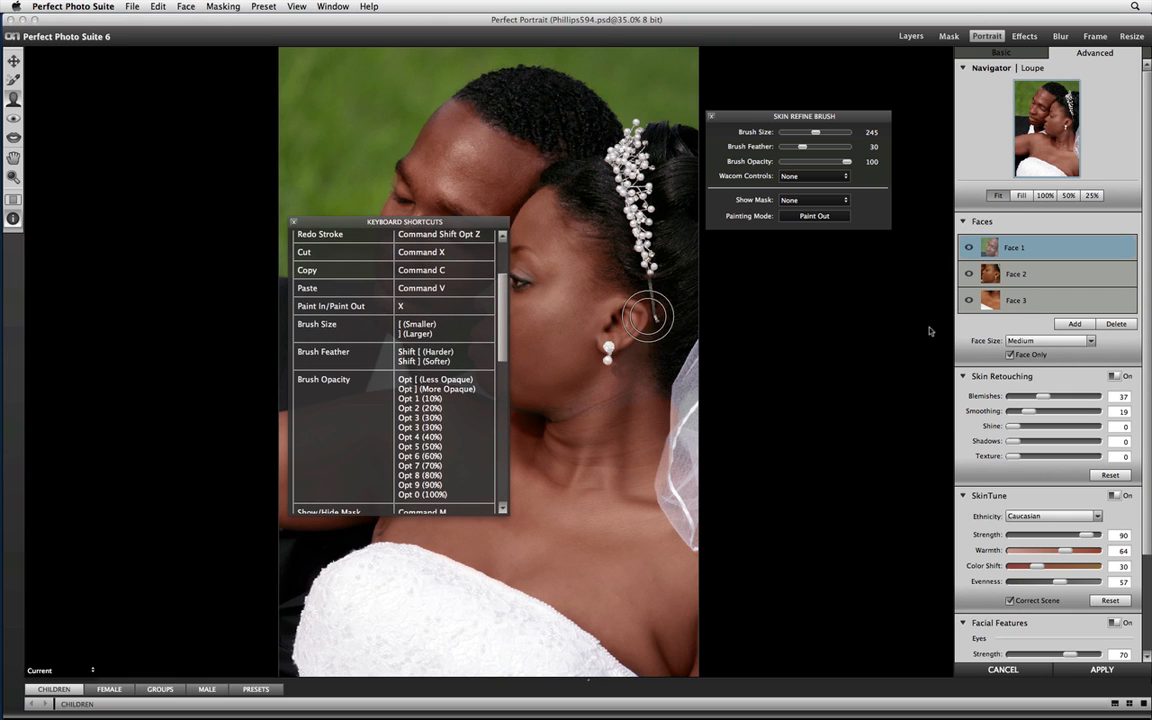
left_click(292, 223)
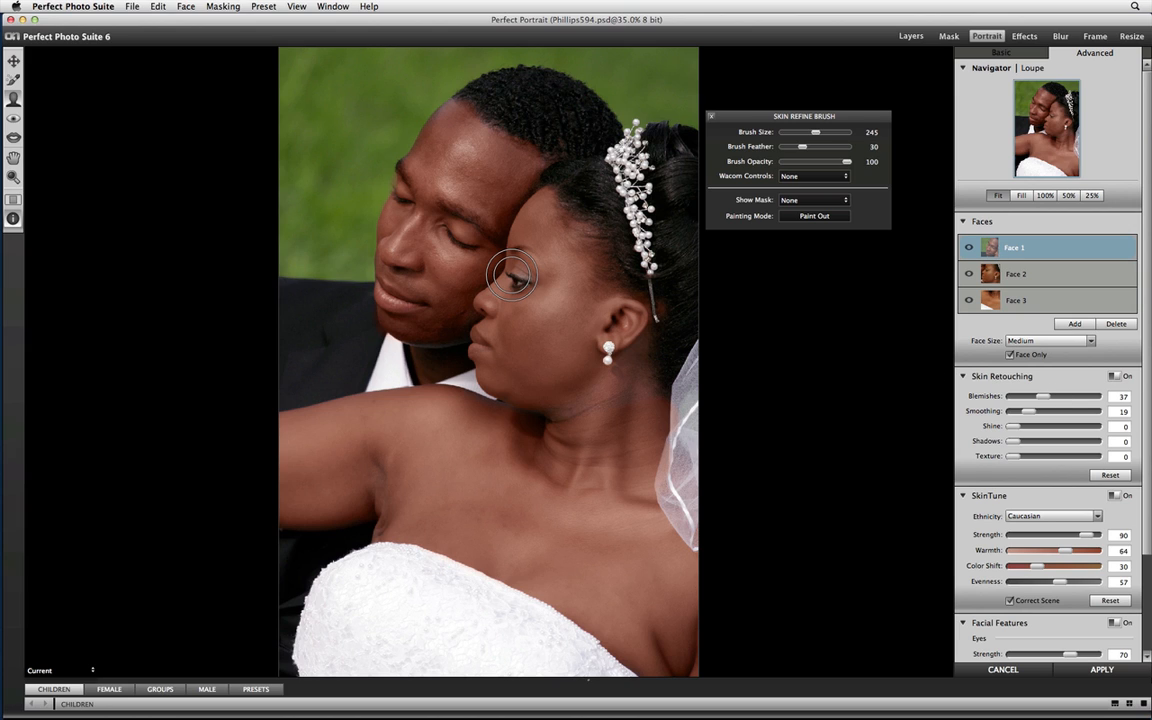
left_click(711, 117)
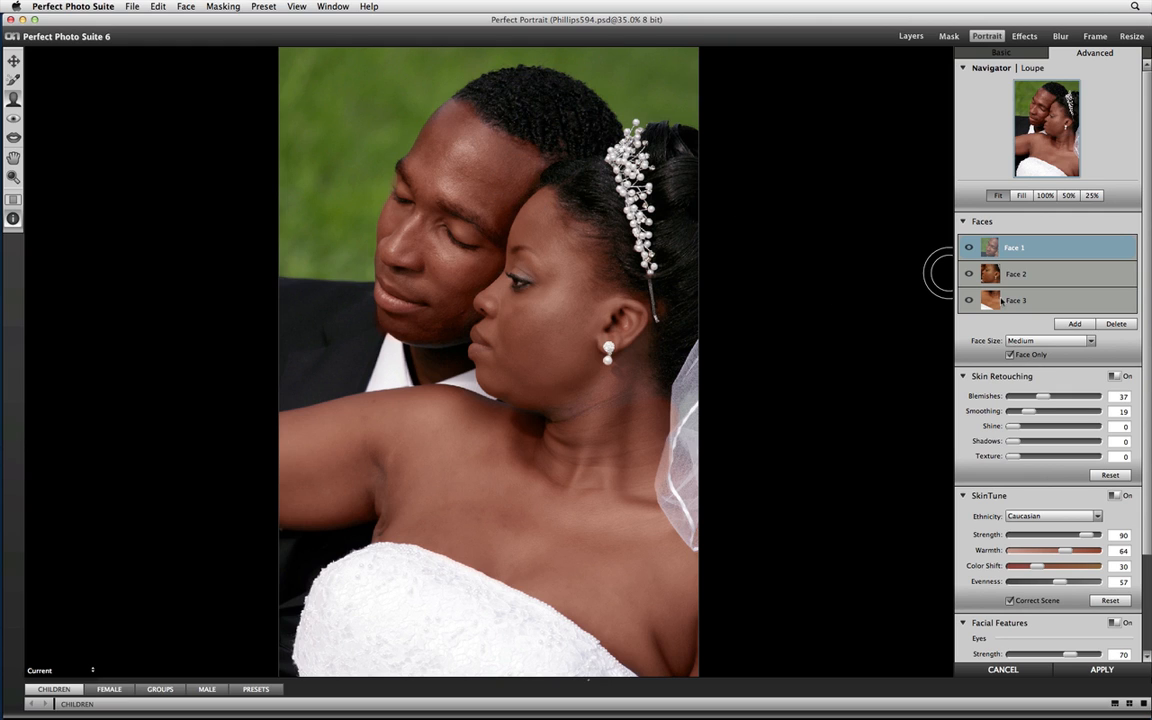
Set Face 1's Skin Retouching Shine to 70 and check its Facial Features settings.
left_click(1048, 427)
left_click(1070, 428)
scroll(1071, 430, "down", 4)
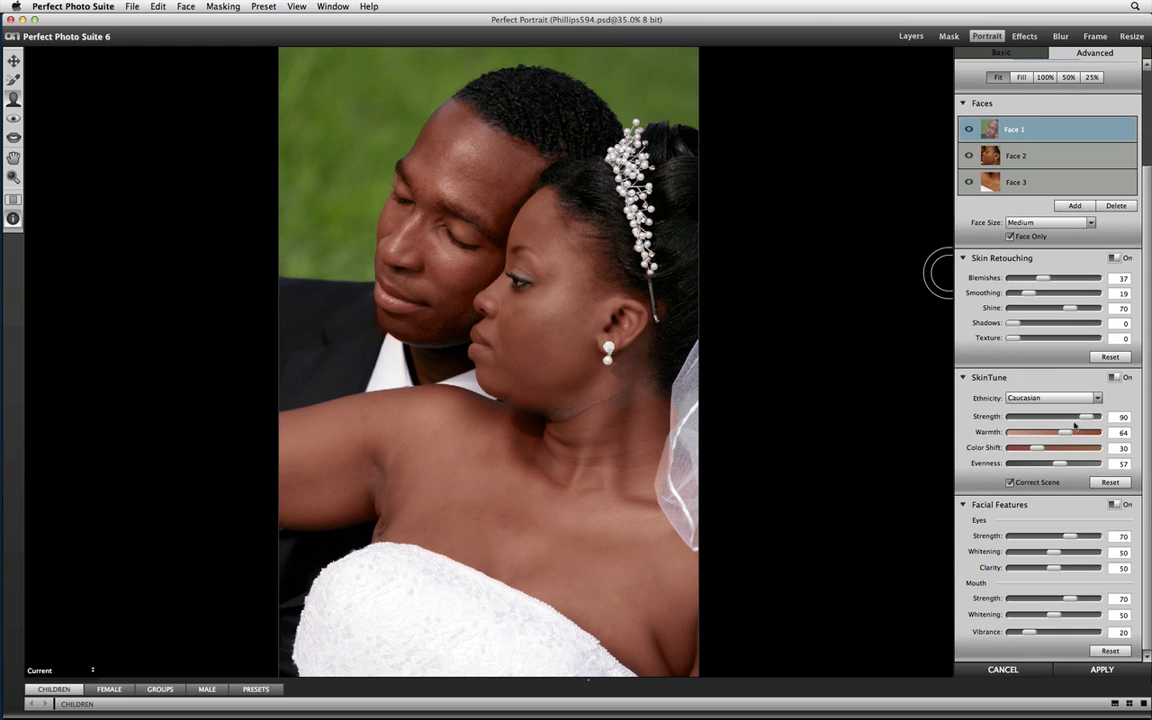
scroll(1100, 424, "up", 4)
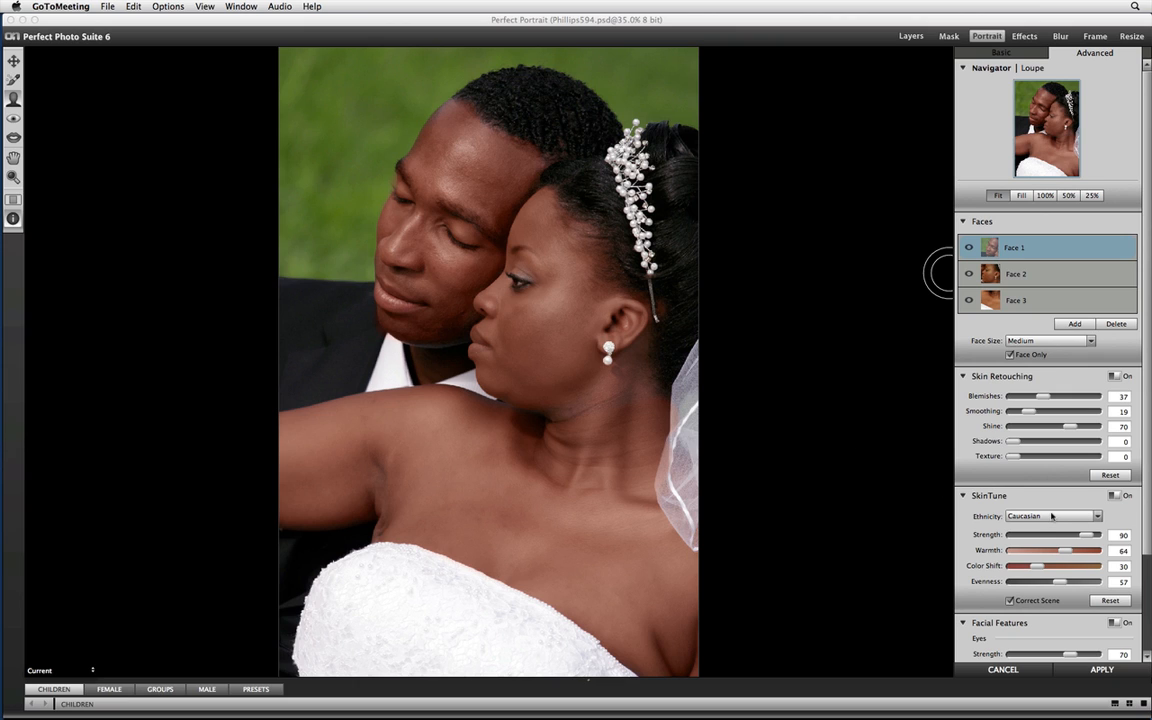
Keep Caucasian as Face 1's SkinTune Ethnicity and set its Warmth to 66.
left_click(1051, 515)
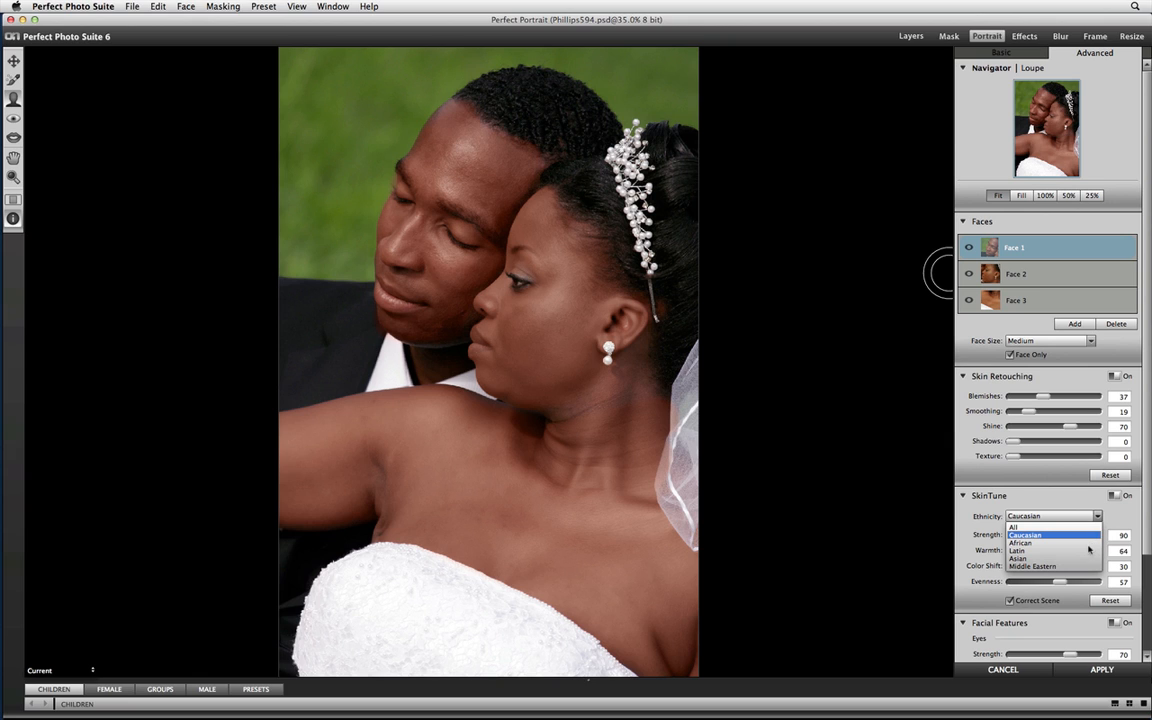
left_click(1042, 536)
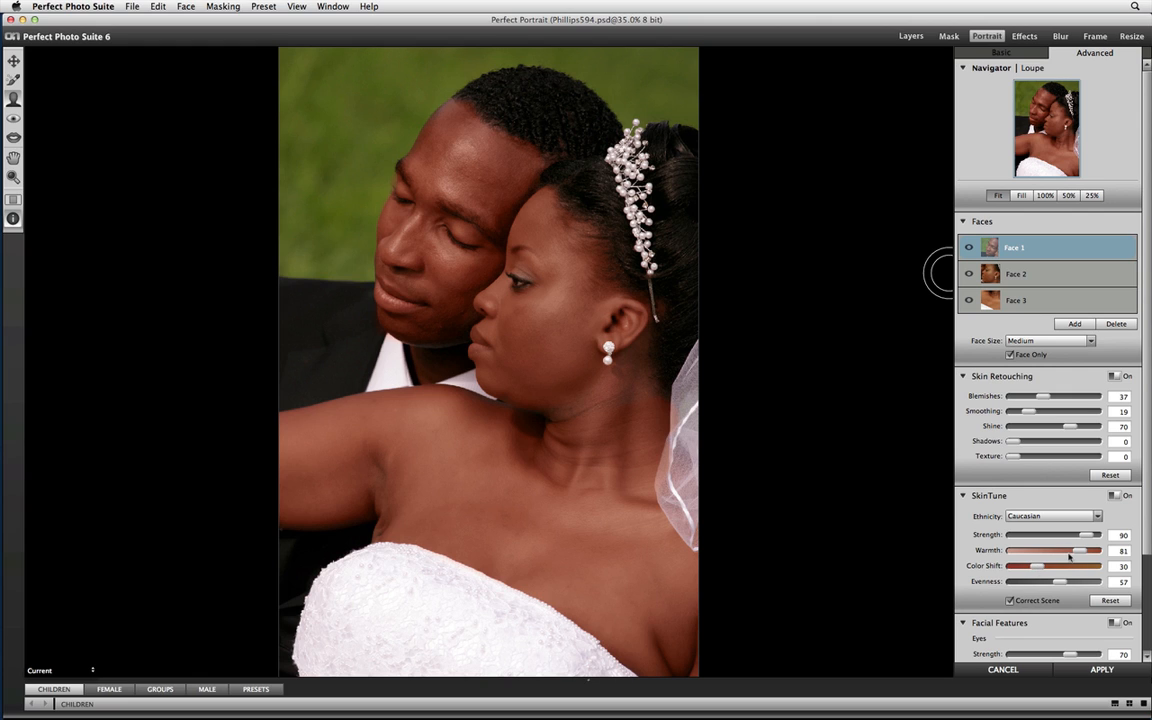
left_click(1067, 551)
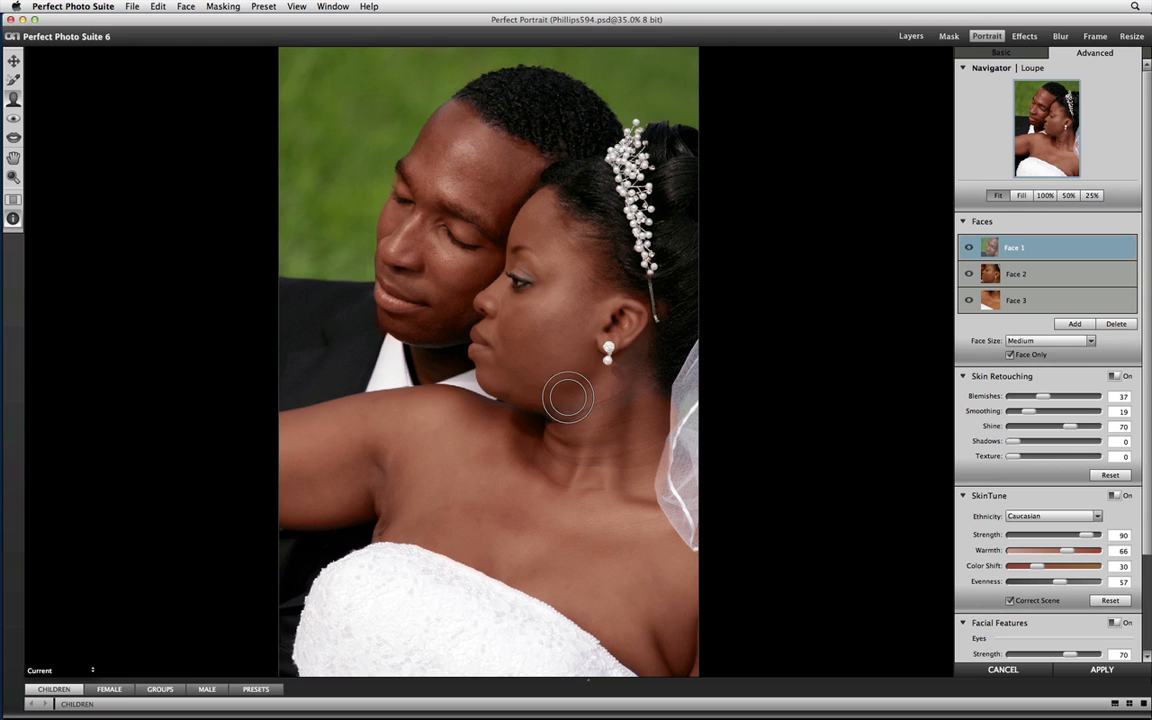
Review the Skin Retouching and SkinTune settings of Face 1, Face 2 and Face 3 in turn.
left_click(1018, 280)
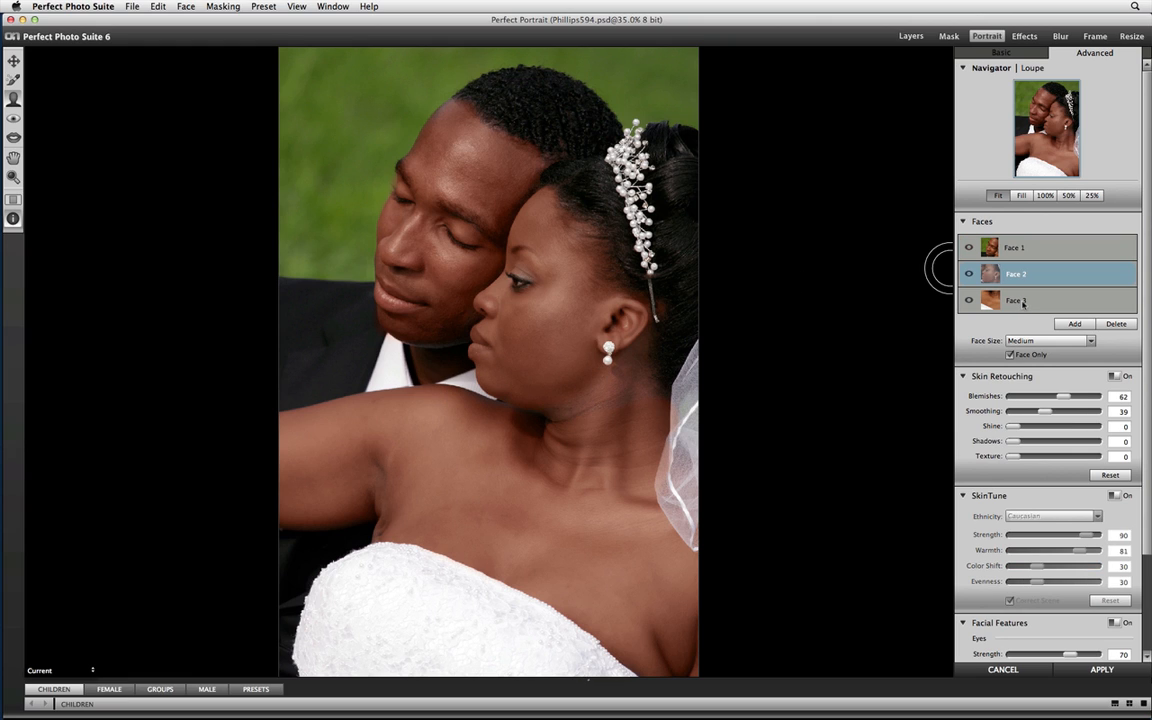
left_click(1016, 302)
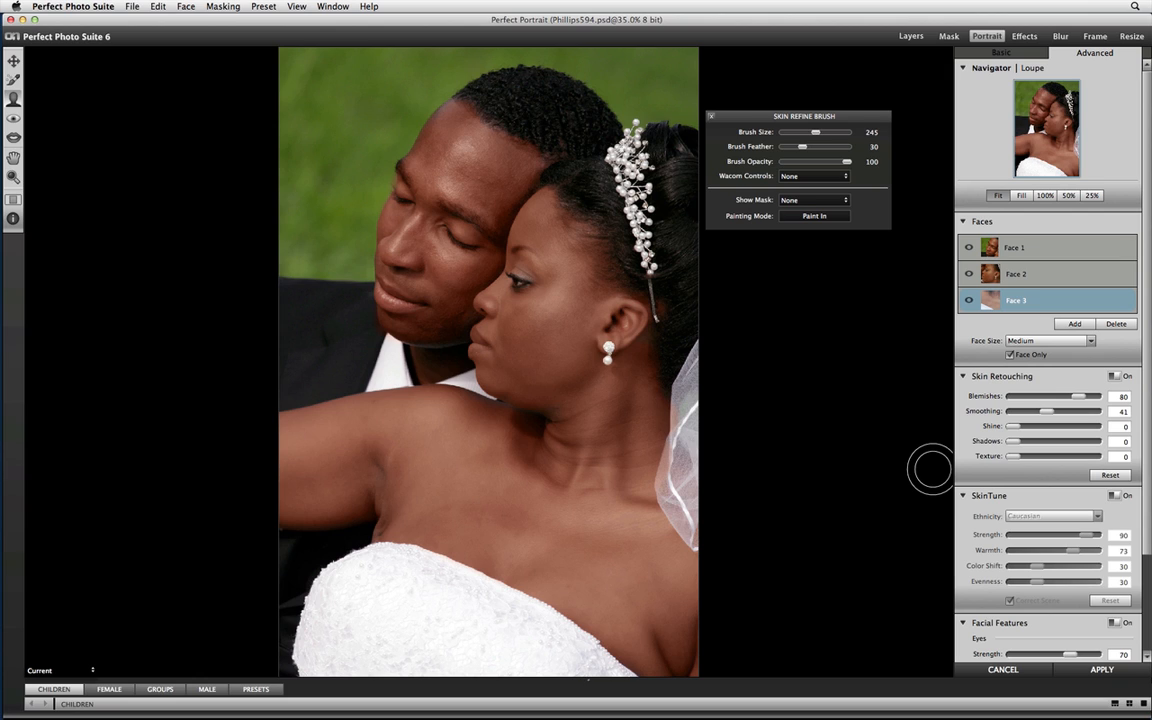
key("super+Tab")
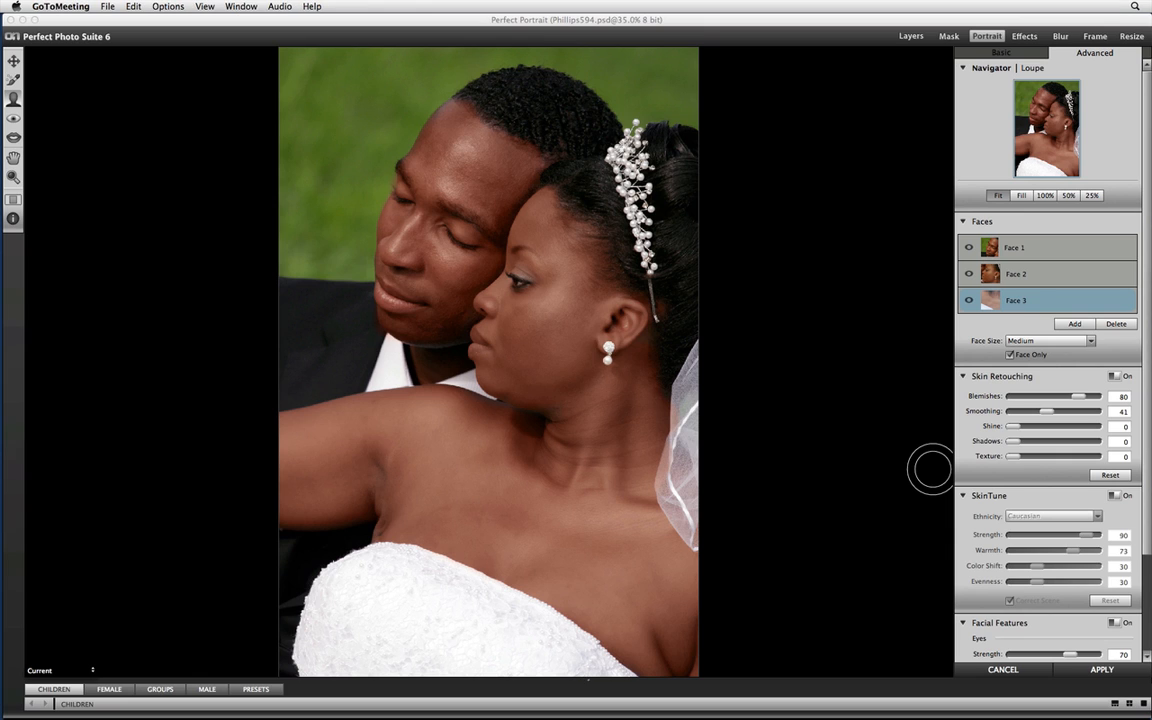
left_click(863, 445)
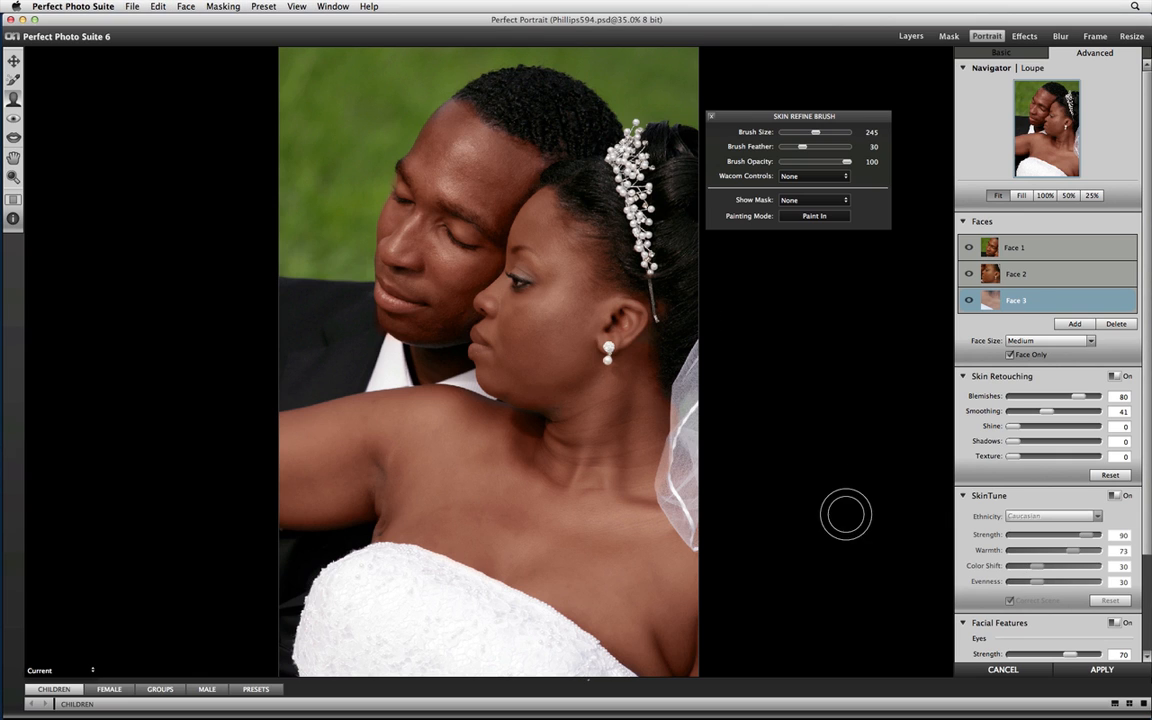
left_click(1021, 250)
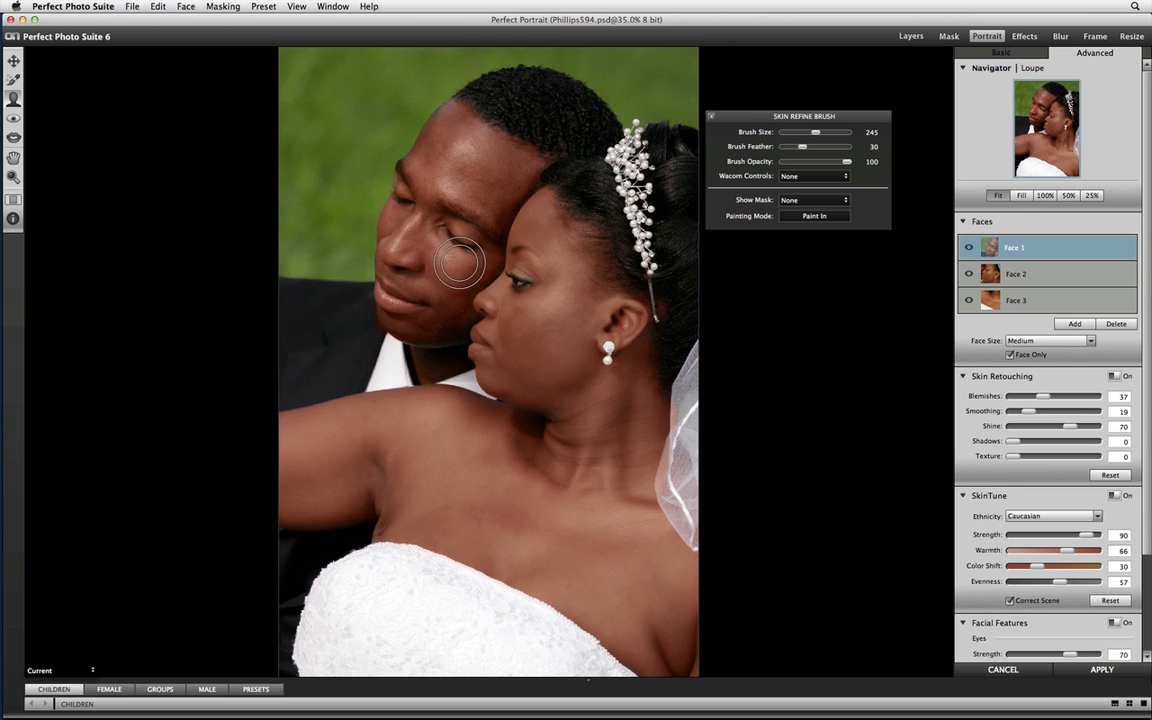
left_click(1017, 282)
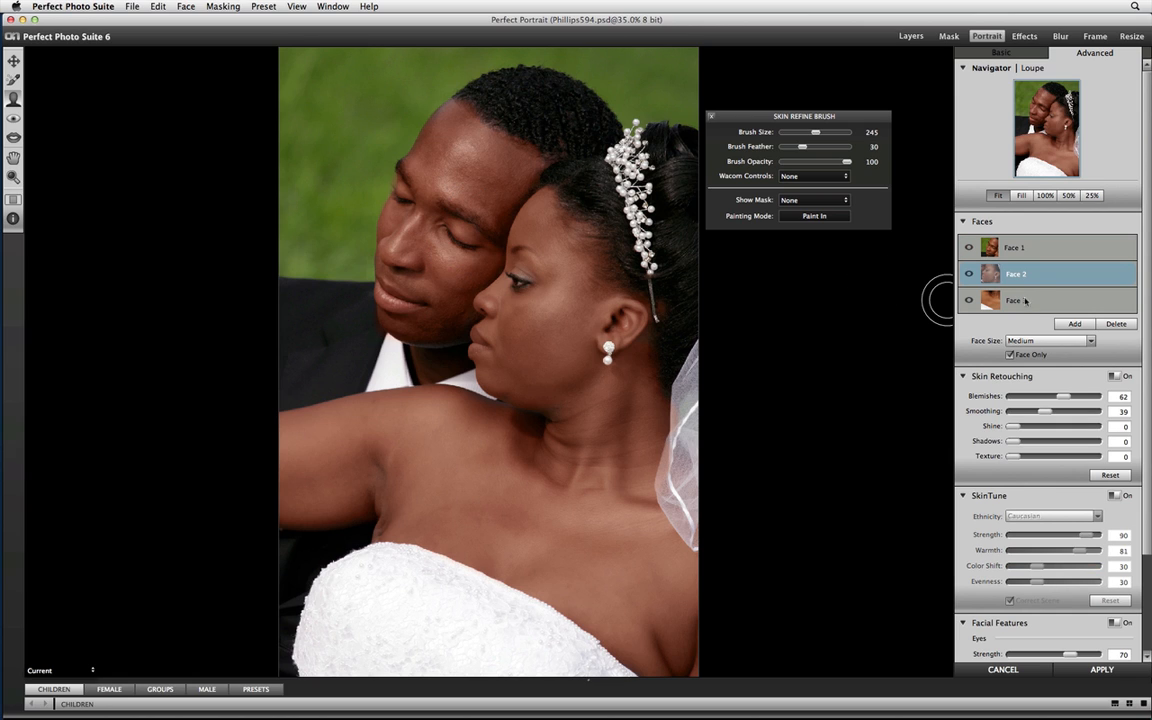
left_click(1025, 300)
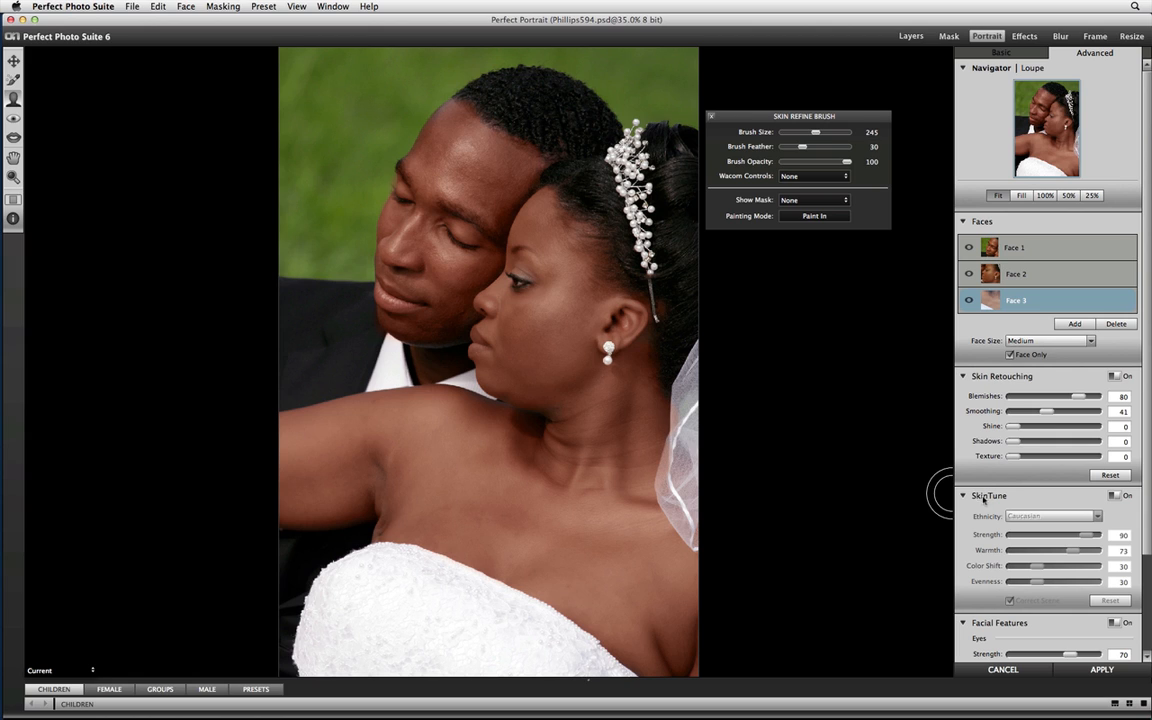
left_click(1014, 255)
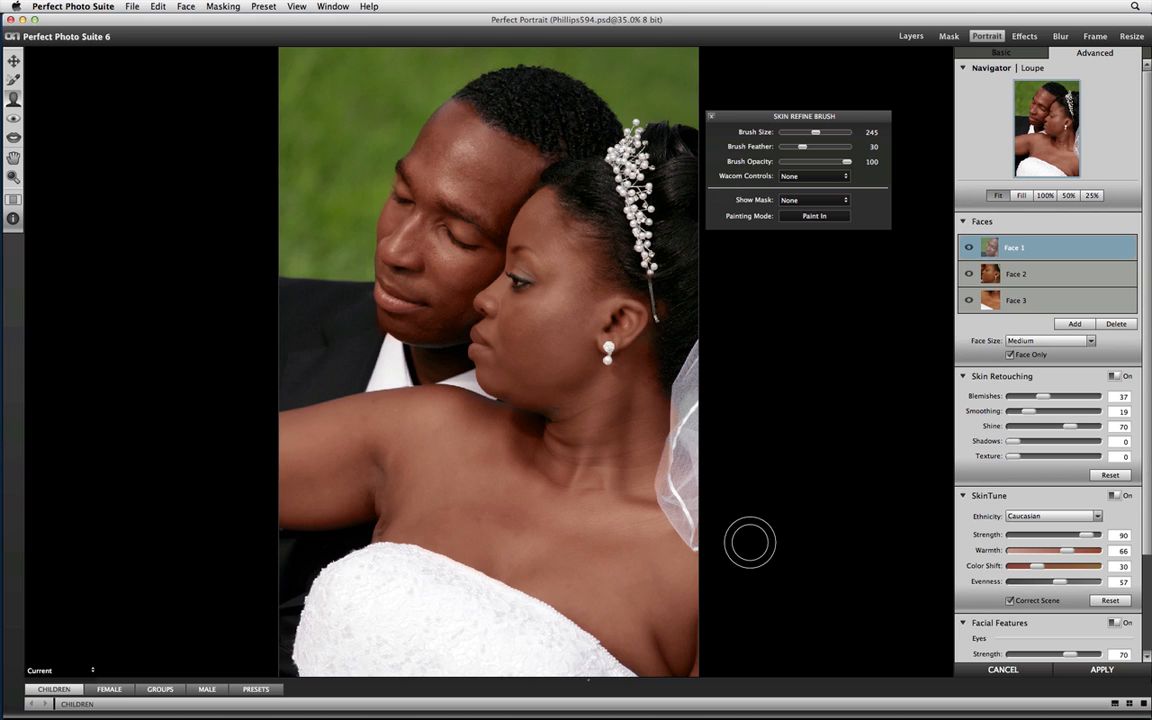
Apply the portrait retouching to Phillips594.psd and hide the Zoom and Pan options in Perfect Layers.
key("super+Tab")
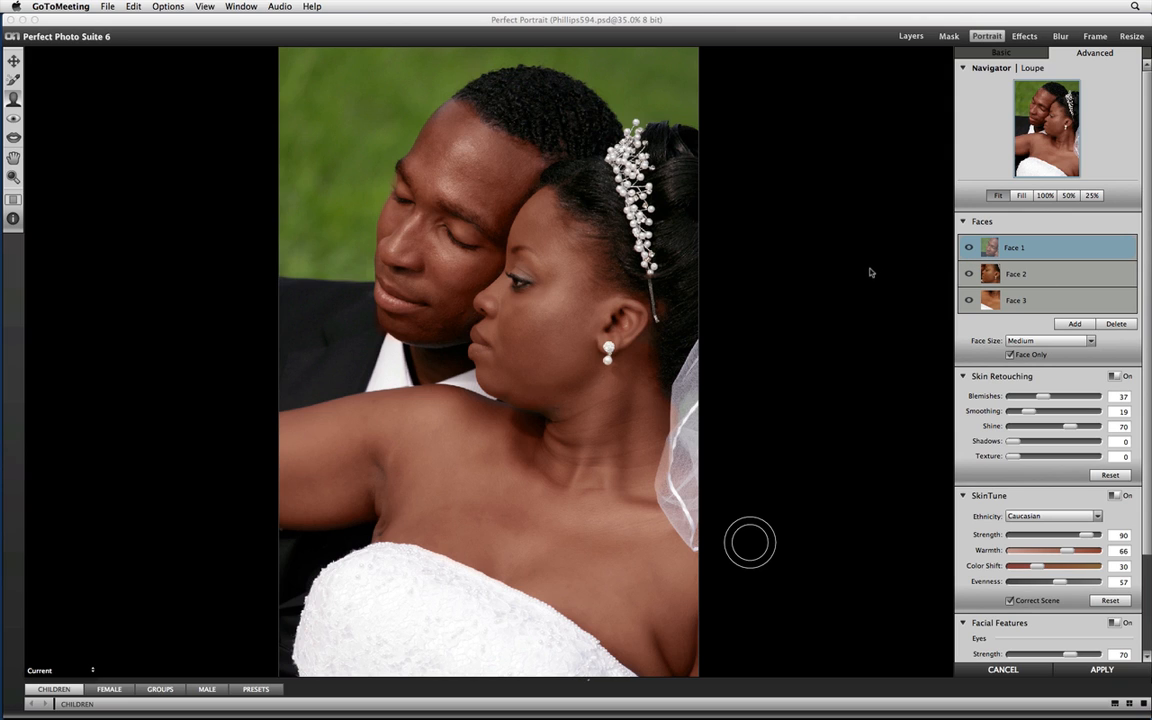
left_click(1069, 670)
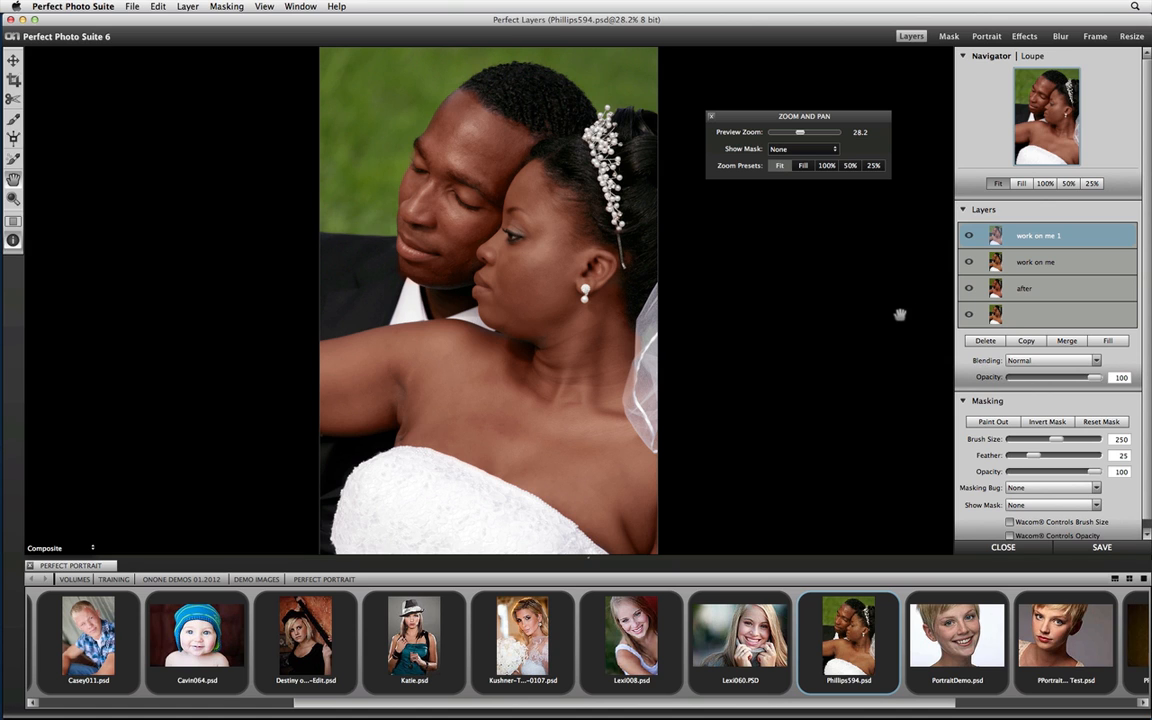
left_click(711, 116)
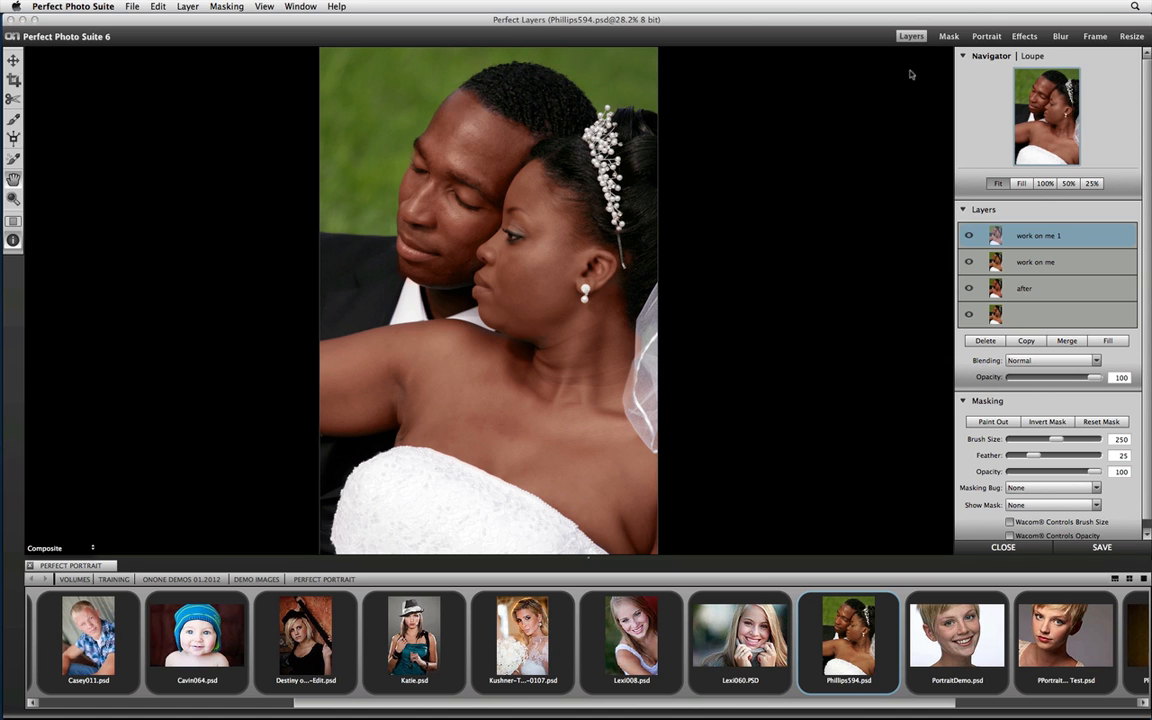
Open the retouched image in Perfect Effects and show the Glow presets.
left_click(1023, 35)
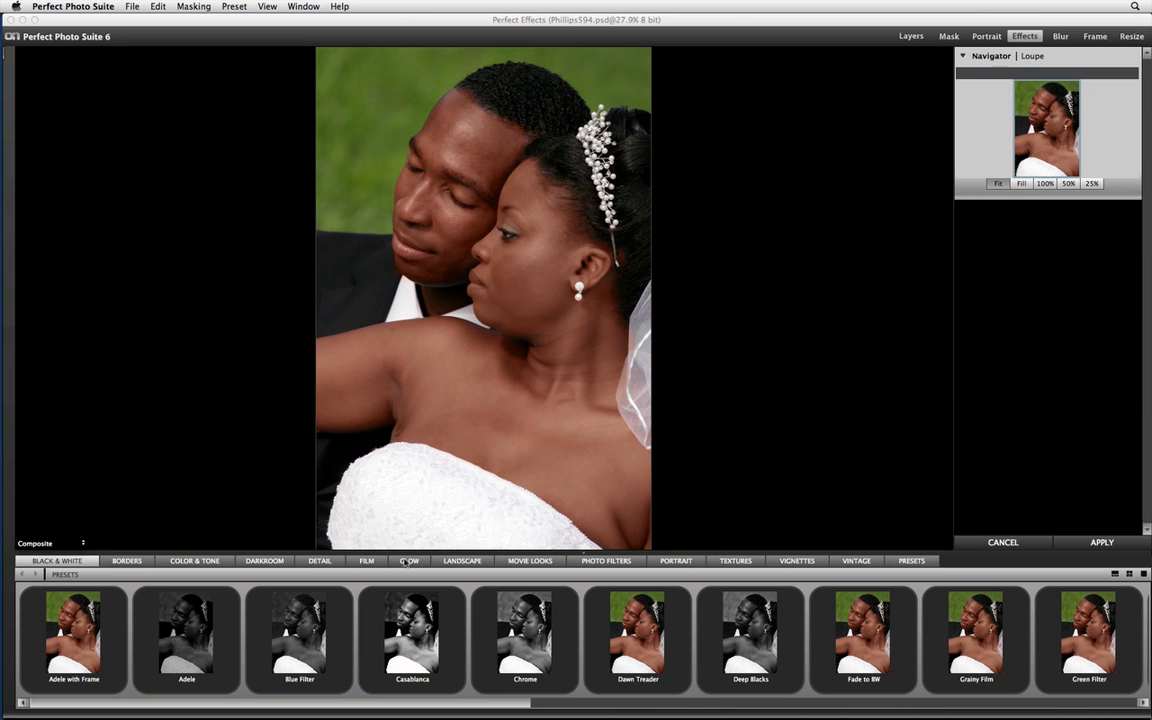
left_click(409, 561)
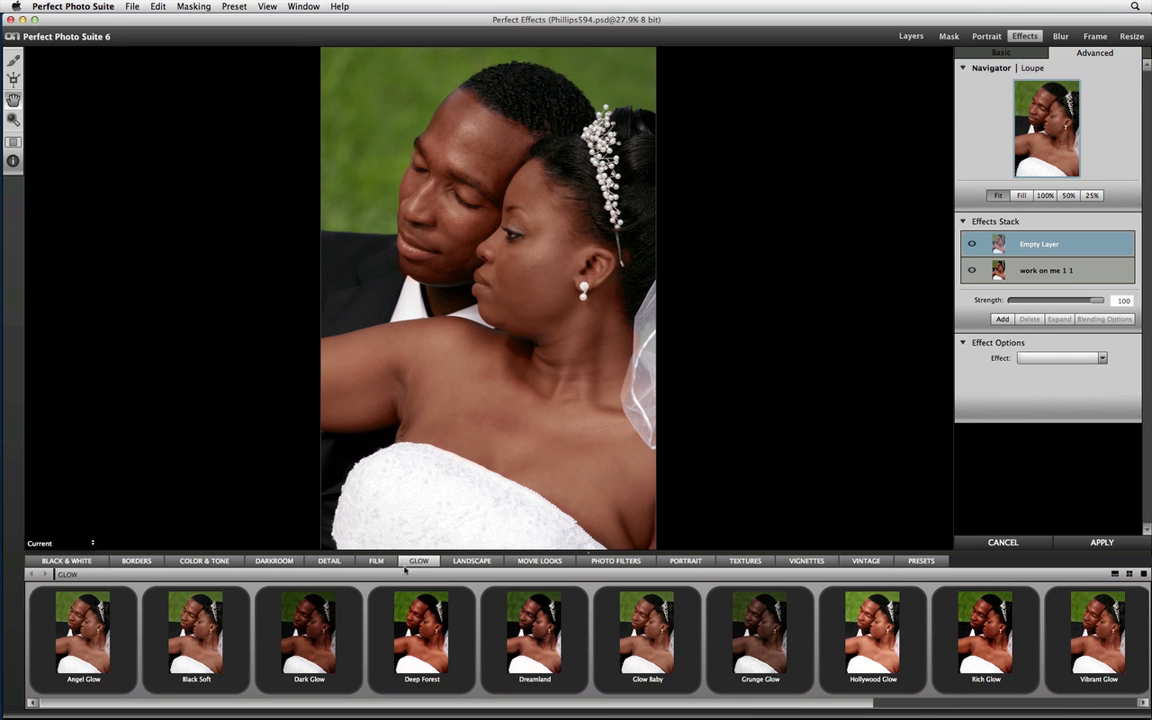
Add the Angel Glow preset to the wedding photo and apply the effect to return to Perfect Layers.
left_click(86, 642)
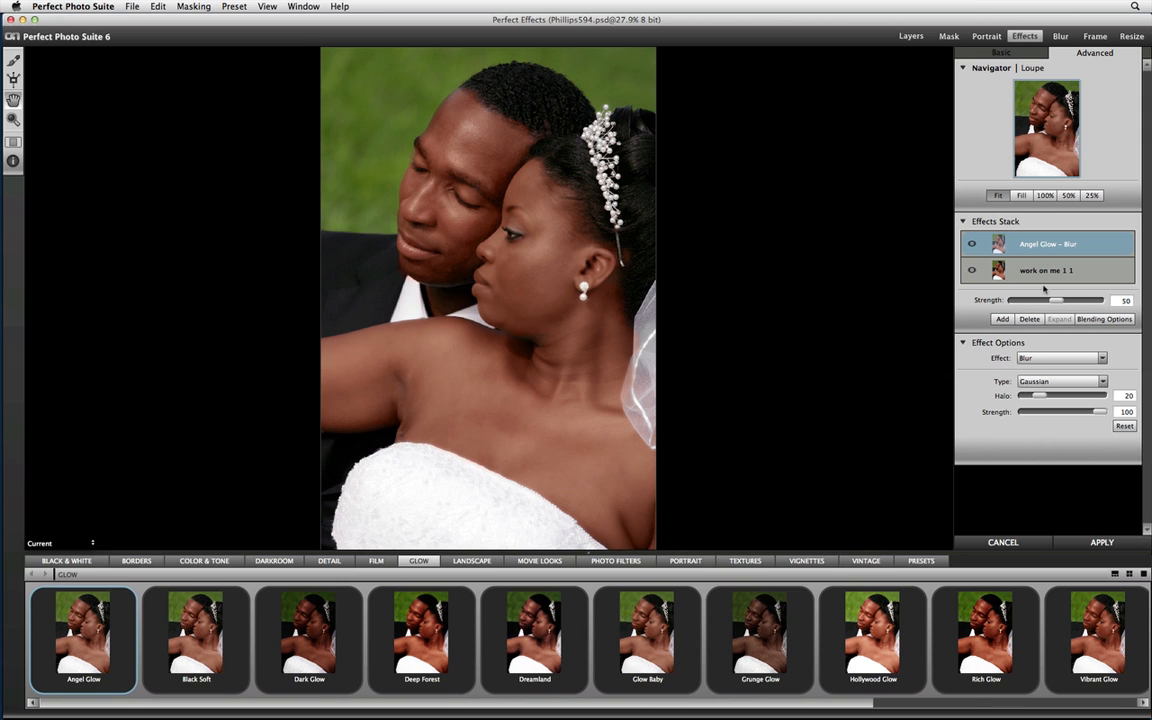
left_click(1079, 544)
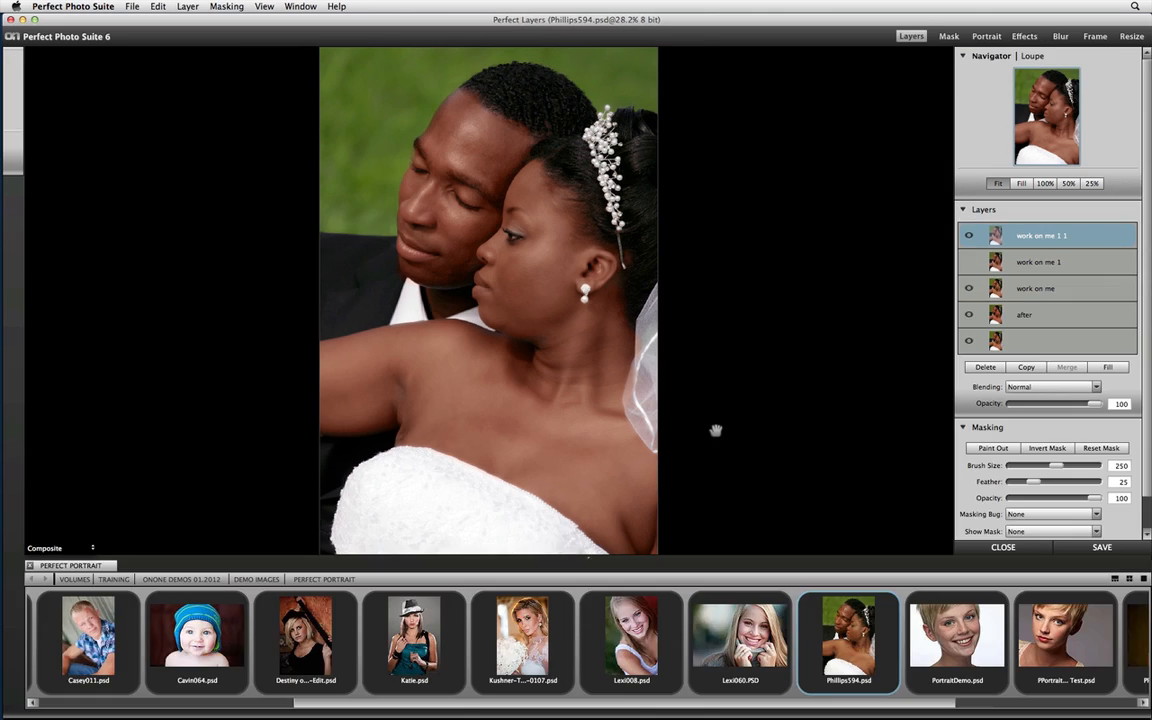
Make the hidden work on me 1 layer visible and rename the top layer work on me 1 1 as Final.
left_click(106, 6)
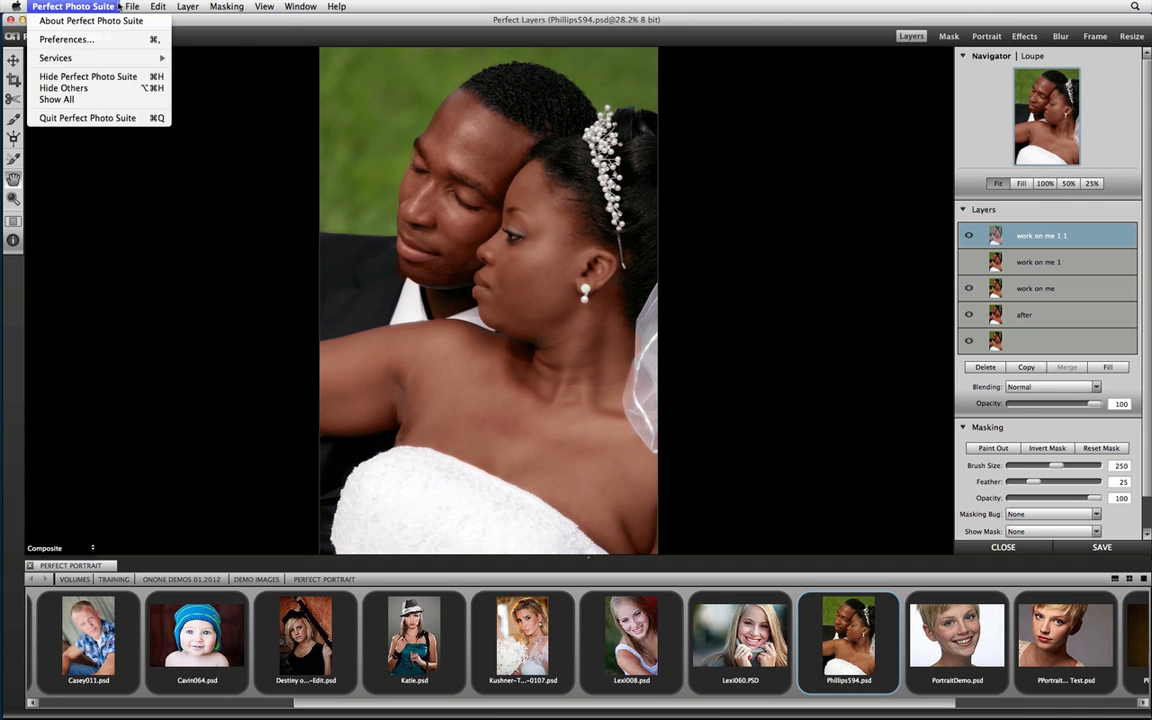
left_click(852, 274)
left_click(979, 264)
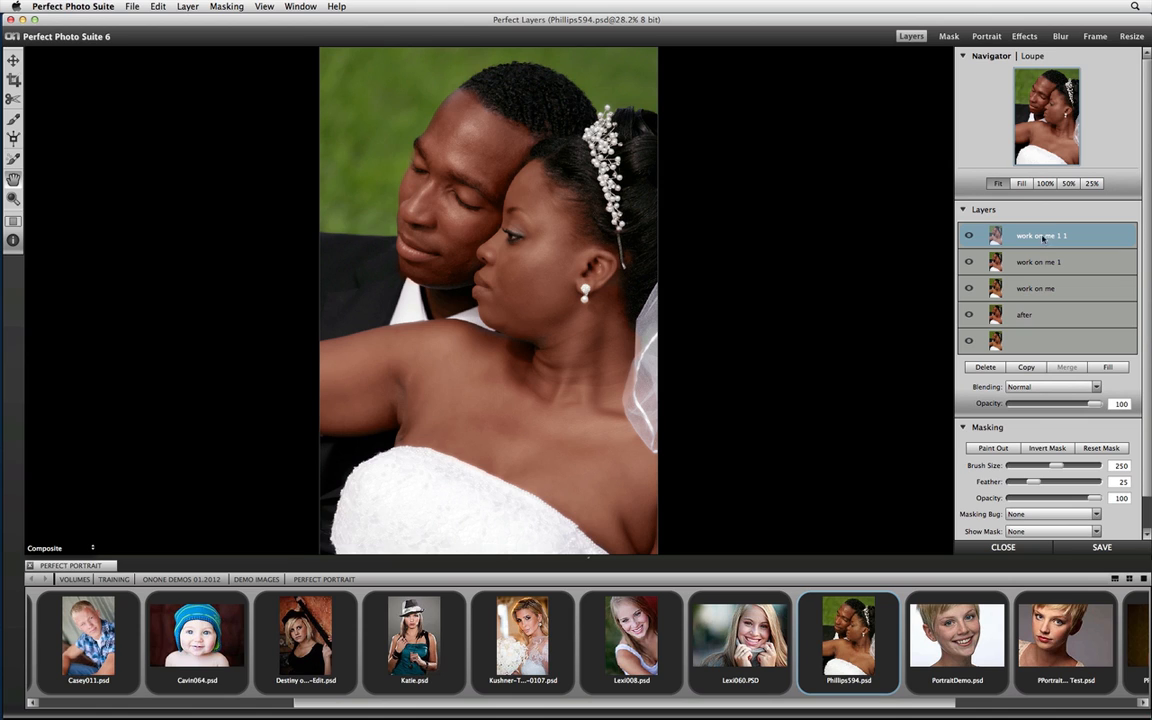
double_click(1045, 235)
type("Final")
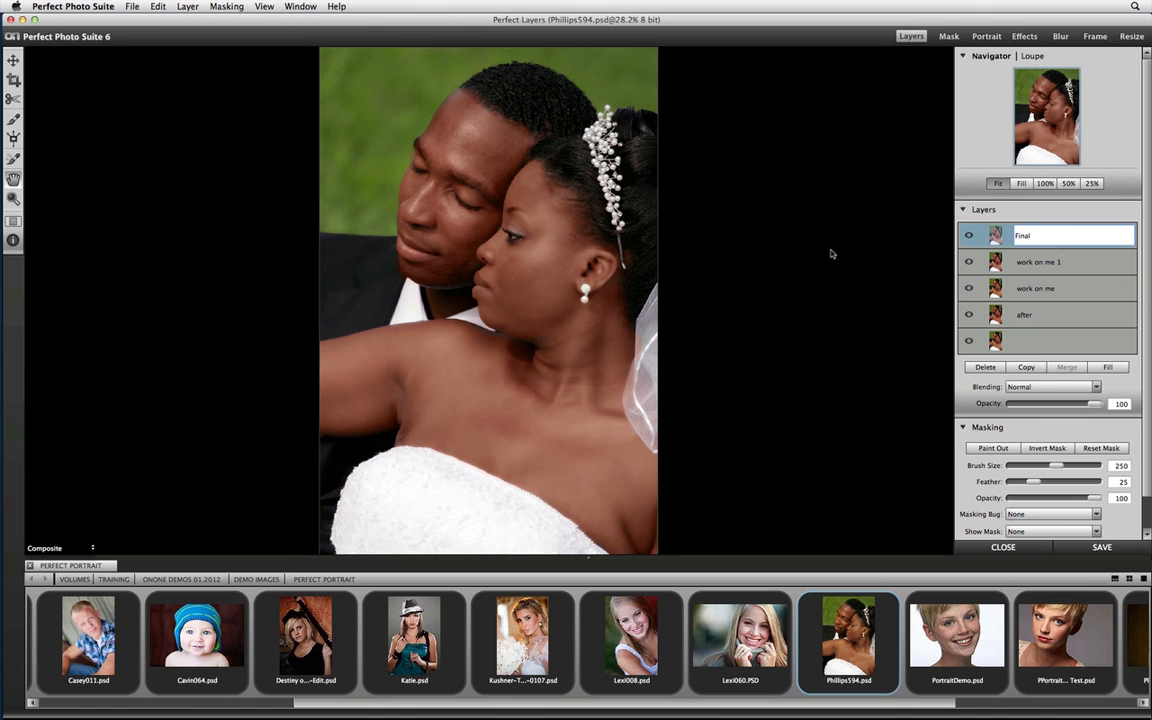
key("Return")
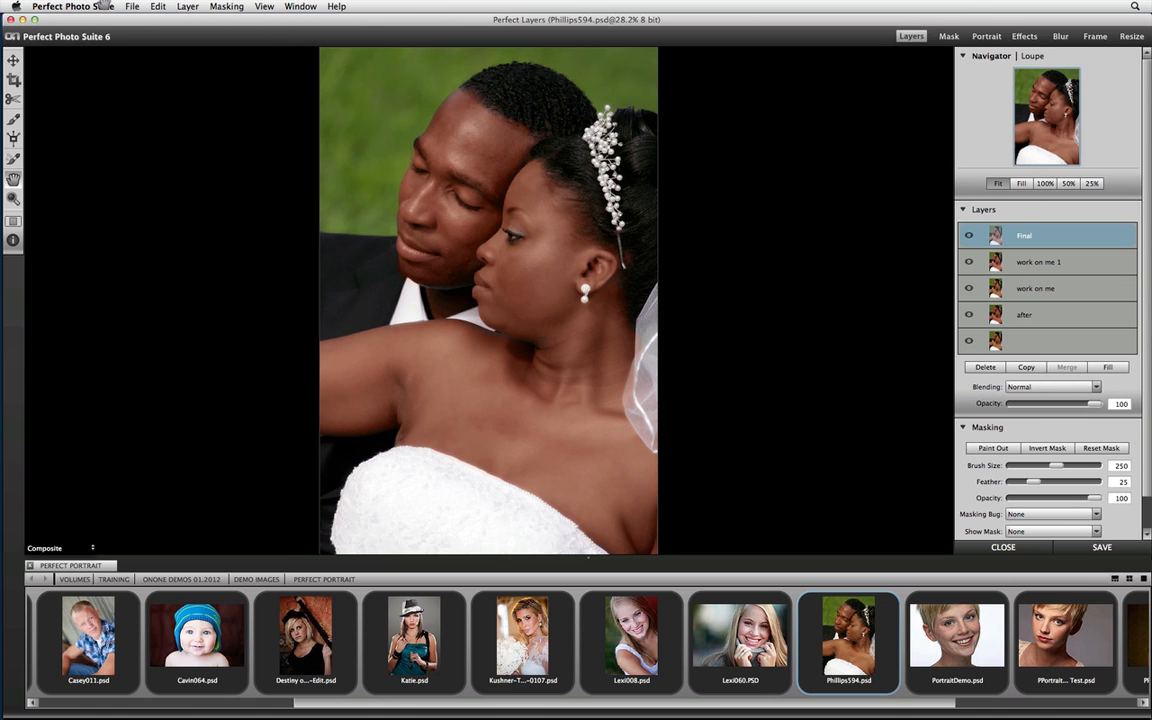
Save the image to the Desktop as Phillips594 in Photoshop (*.psd) format and quit Perfect Photo Suite.
left_click(132, 6)
left_click(170, 135)
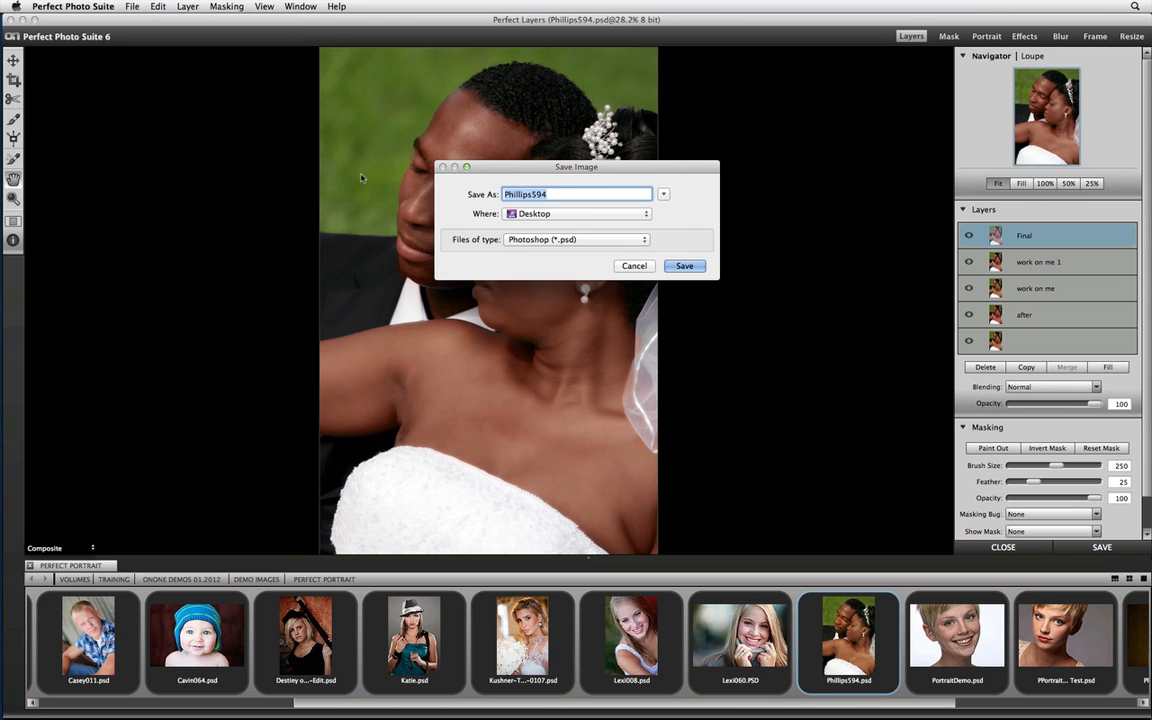
left_click(684, 265)
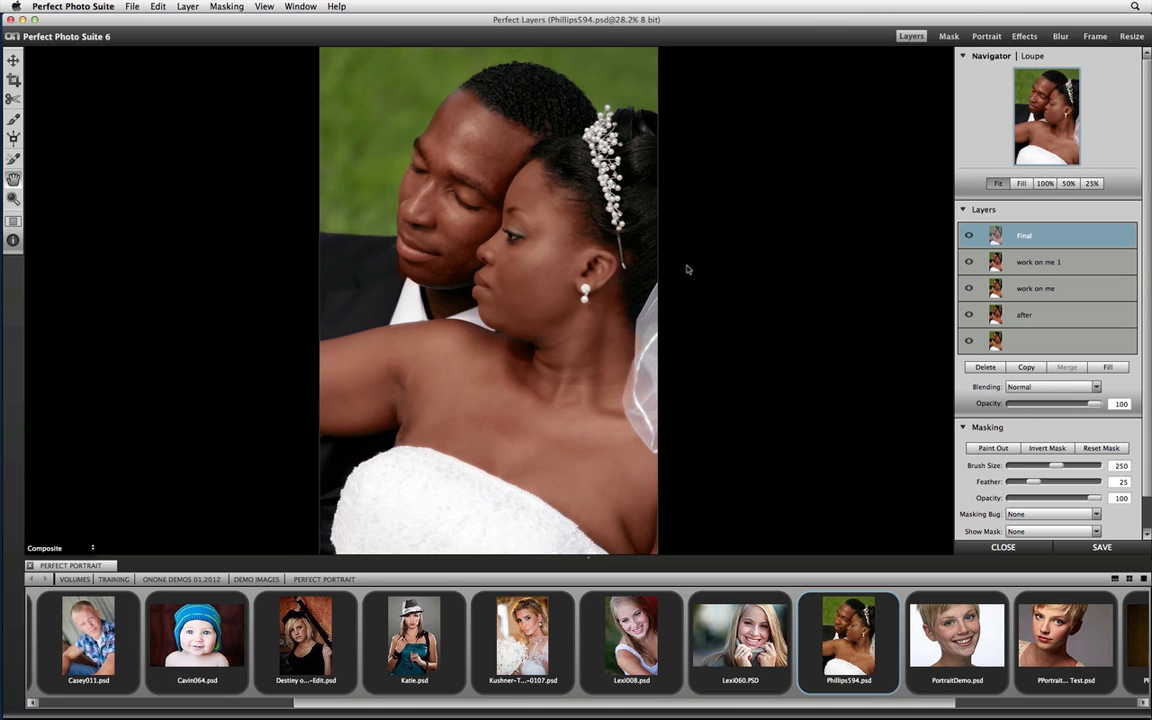
key("super+q")
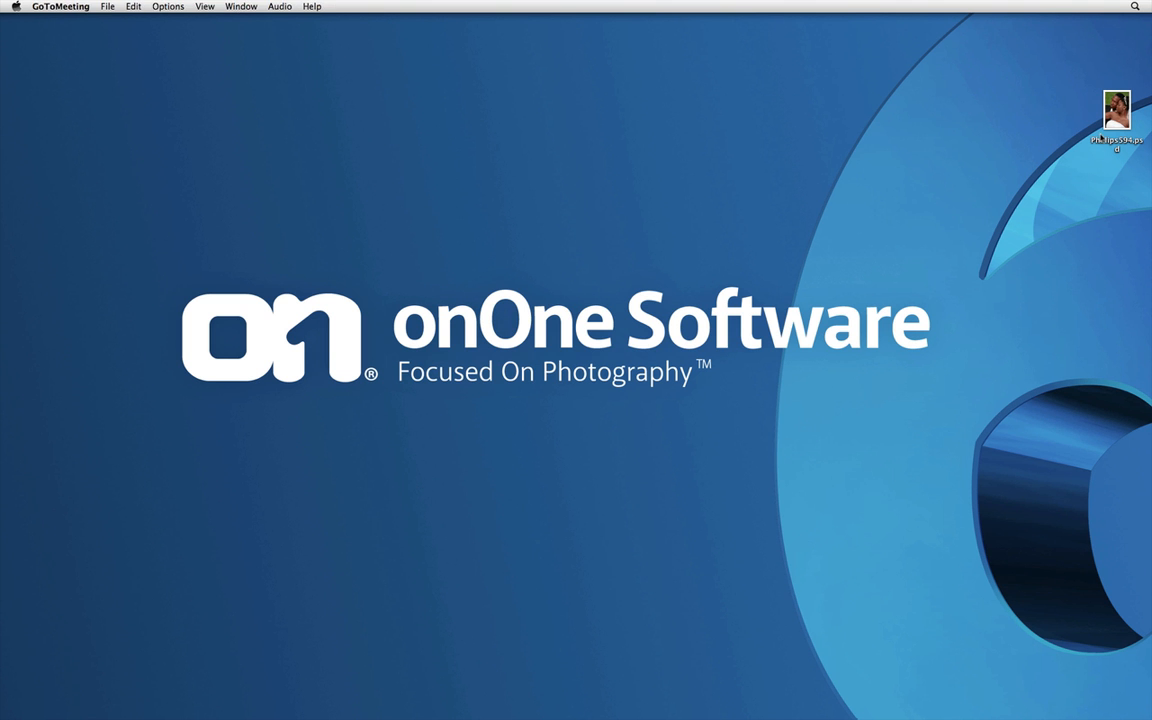
Move the saved Phillips594.psd file to the open area above the onOne Software logo on the desktop.
left_click_drag(1108, 125, 705, 208)
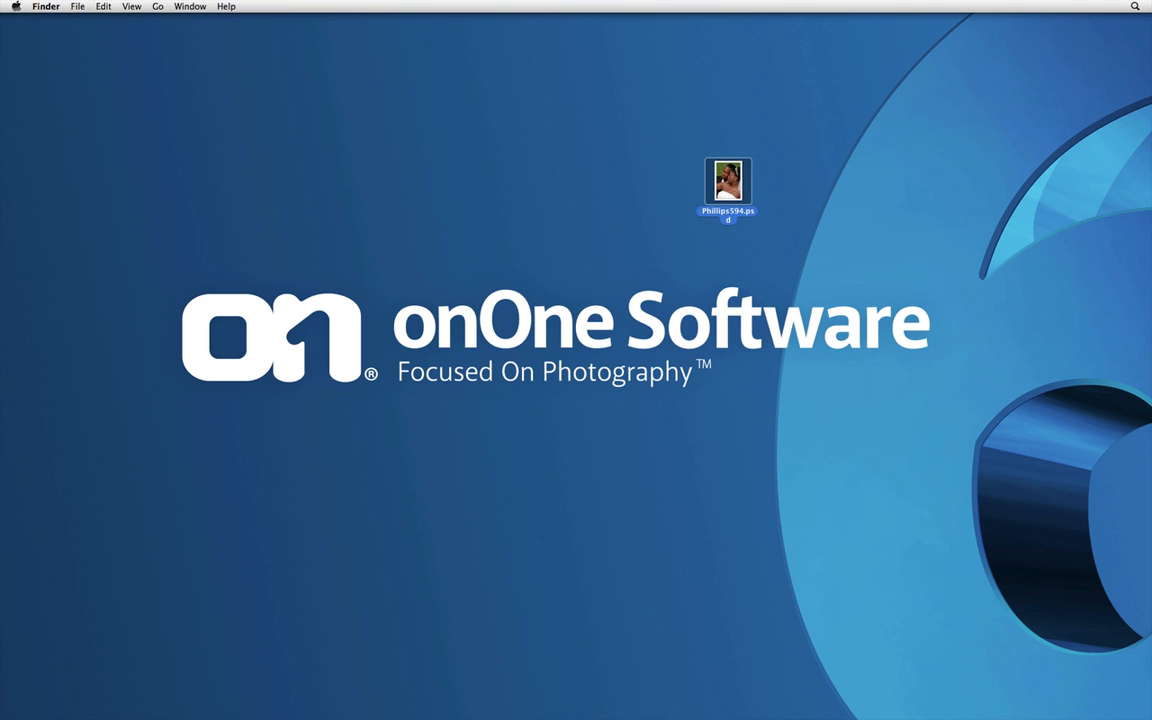
left_click_drag(728, 182, 22, 360)
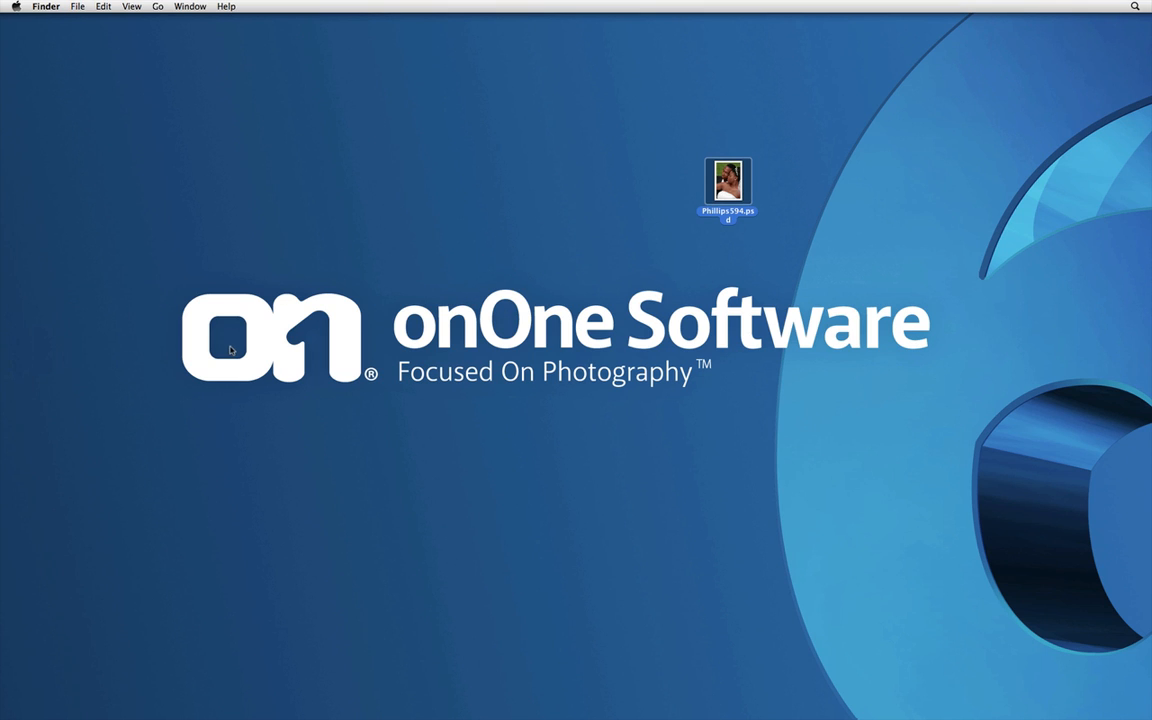